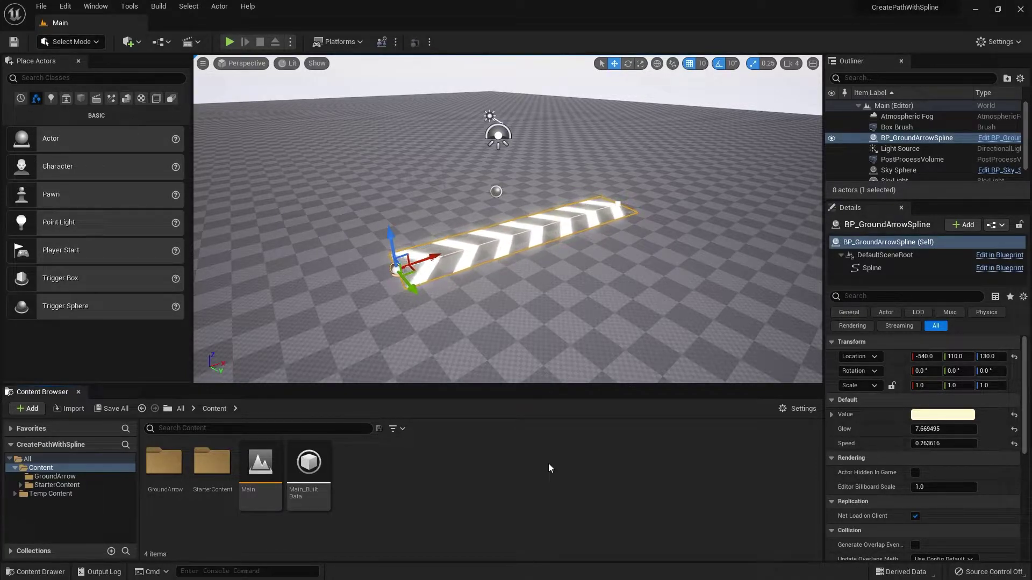
- Extend the ground arrow path by duplicating the spline's end point farther out across the floor
right_drag(497, 226, 462, 226)
key(w)
key(s)
key(w)
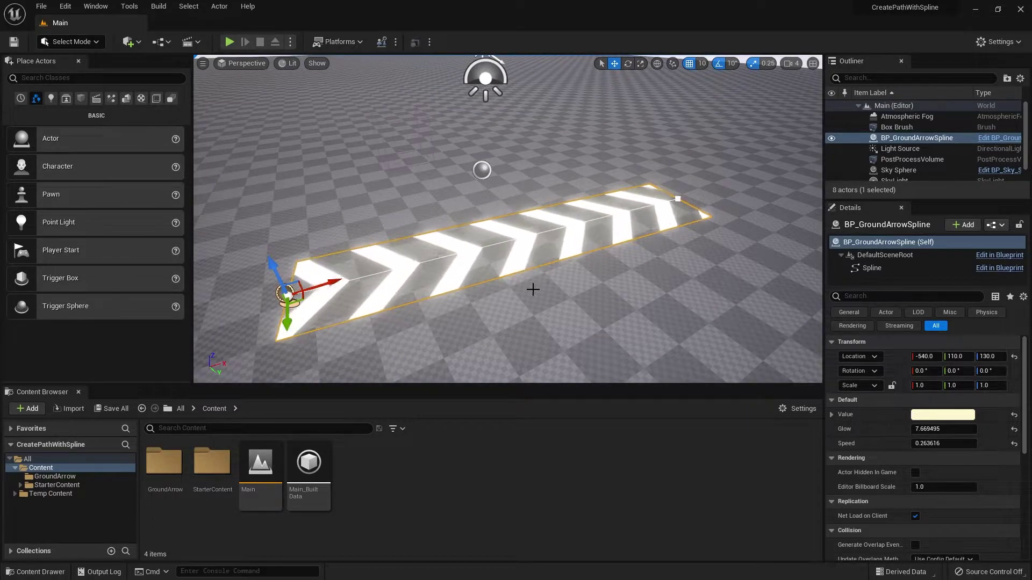
key(s)
right_drag(446, 287, 462, 262)
key(w)
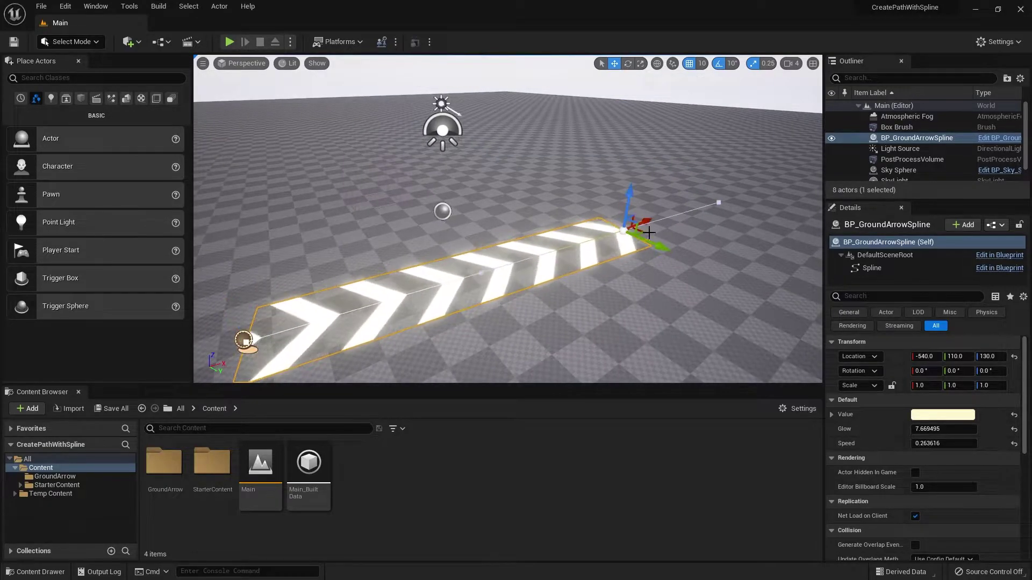
alt+drag(648, 222, 785, 198)
right_drag(785, 198, 812, 197)
key(w)
key(s)
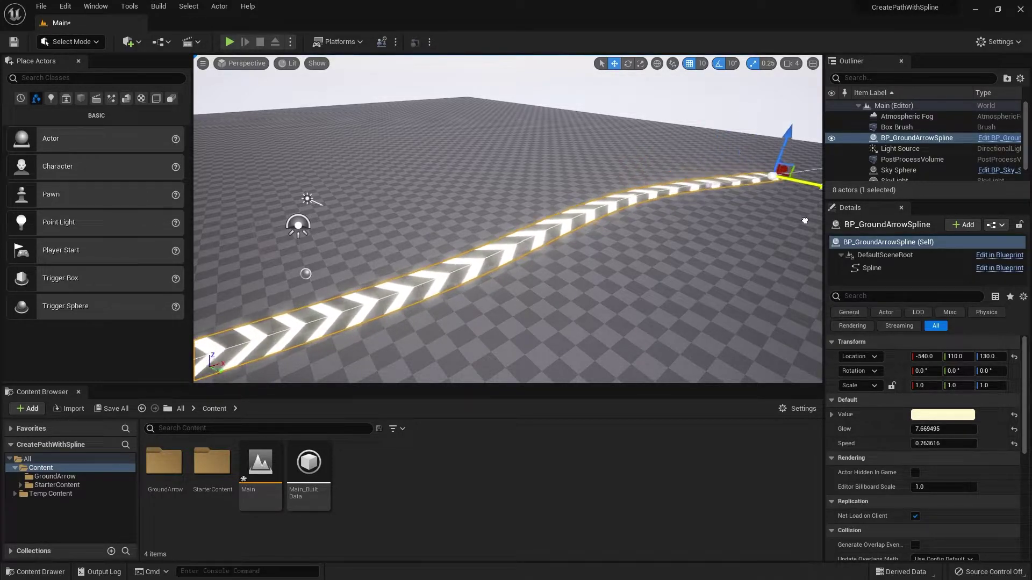
- Reposition the spline's intermediate points sideways so the arrow path bends into an S-shaped curve
click(639, 195)
right_drag(639, 195, 671, 199)
drag(635, 192, 568, 173)
mouse_move(536, 132)
mouse_down()
mouse_move(544, 153)
mouse_move(547, 116)
mouse_up()
right_drag(502, 257, 472, 261)
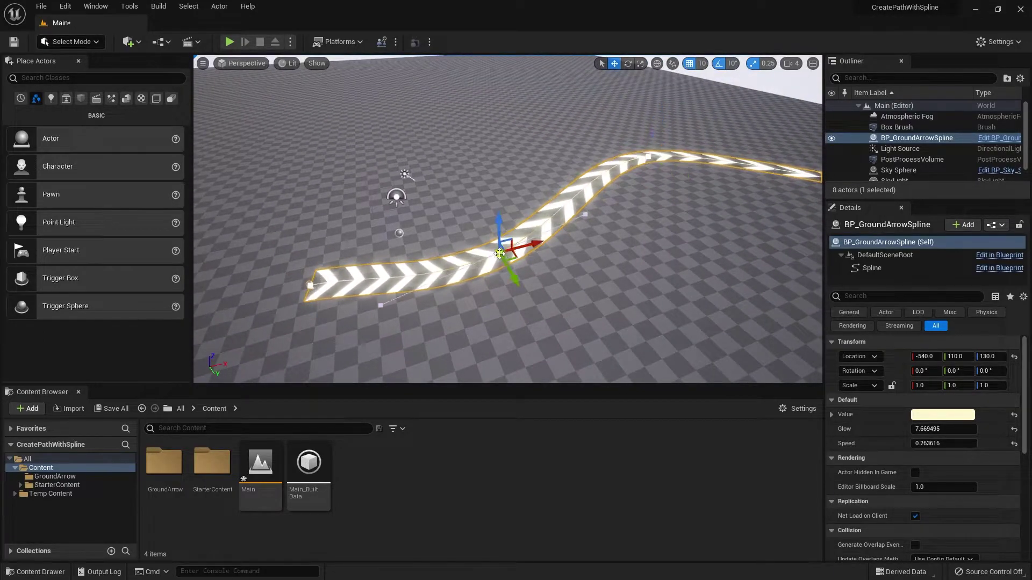
drag(520, 284, 641, 251)
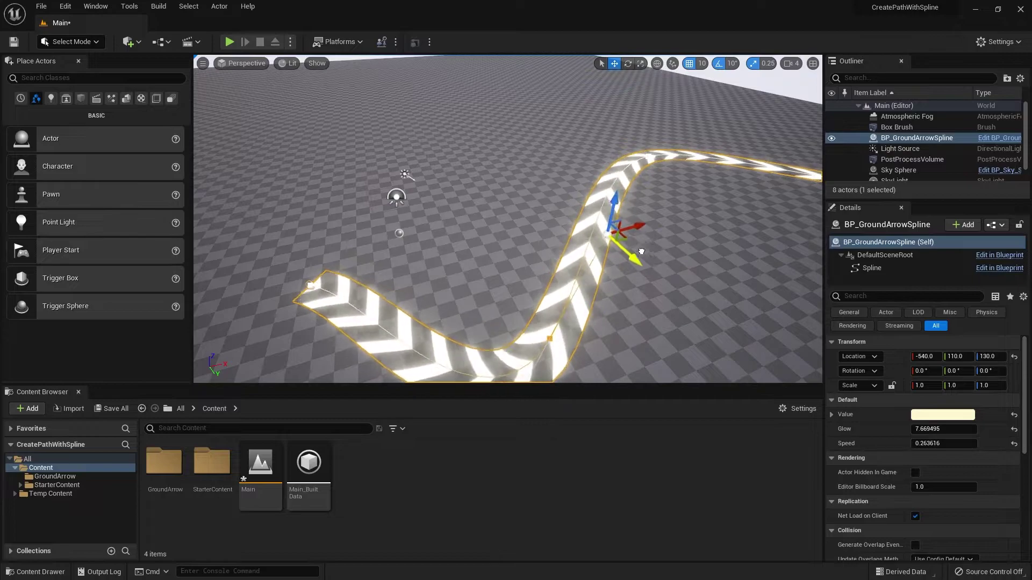
- Move the spline's start point outward along the X axis to lengthen the first section of the path
click(311, 287)
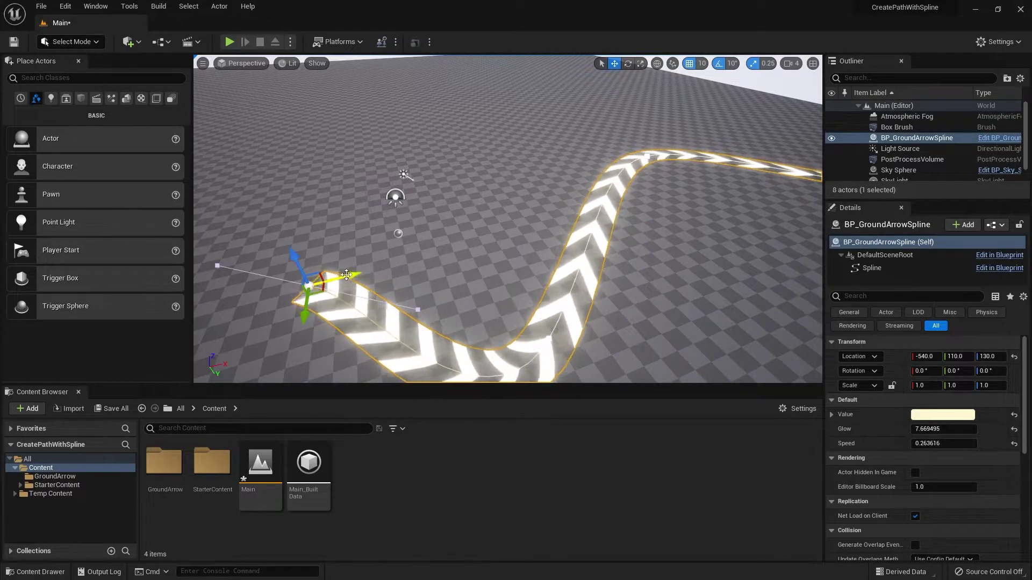
key(s)
mouse_move(314, 247)
right_down()
mouse_move(285, 264)
mouse_move(285, 248)
mouse_move(314, 248)
right_up()
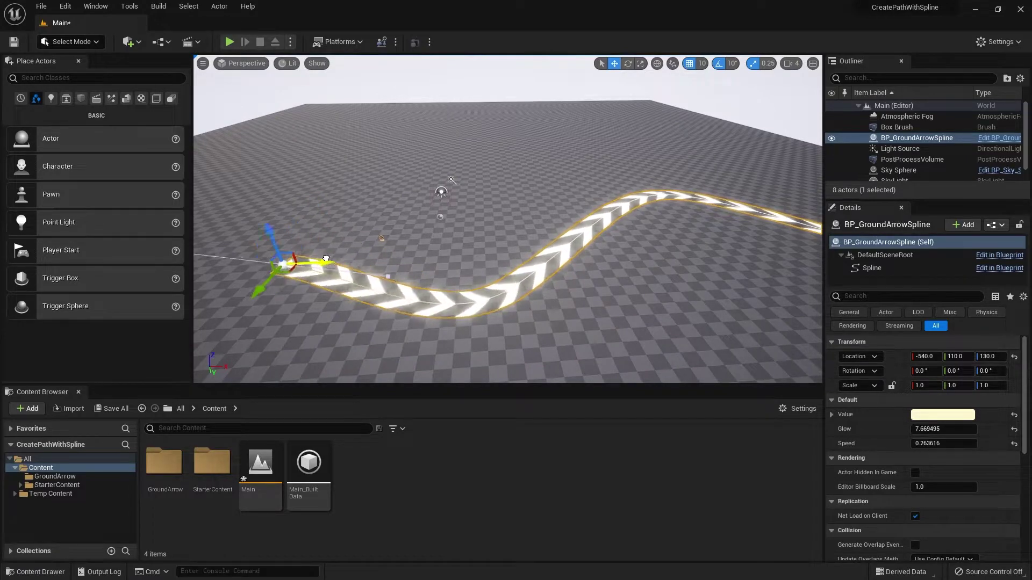
drag(325, 259, 289, 259)
- Examine the curved arrow path from several viewing angles along its whole length
right_drag(289, 259, 384, 227)
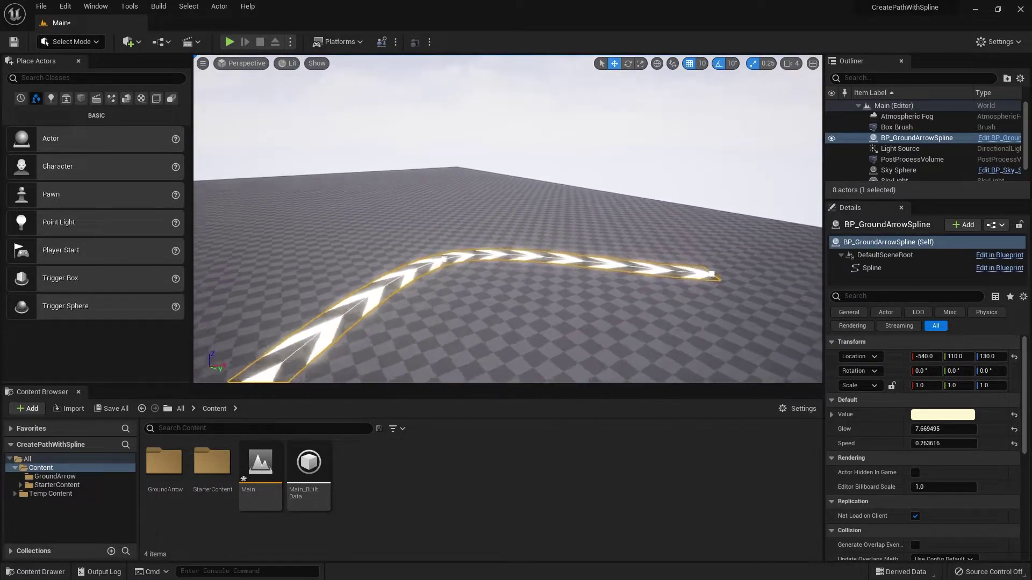
mouse_move(509, 261)
right_down()
mouse_move(424, 288)
mouse_move(524, 259)
mouse_move(585, 258)
mouse_move(520, 261)
right_up()
key(s)
key(a)
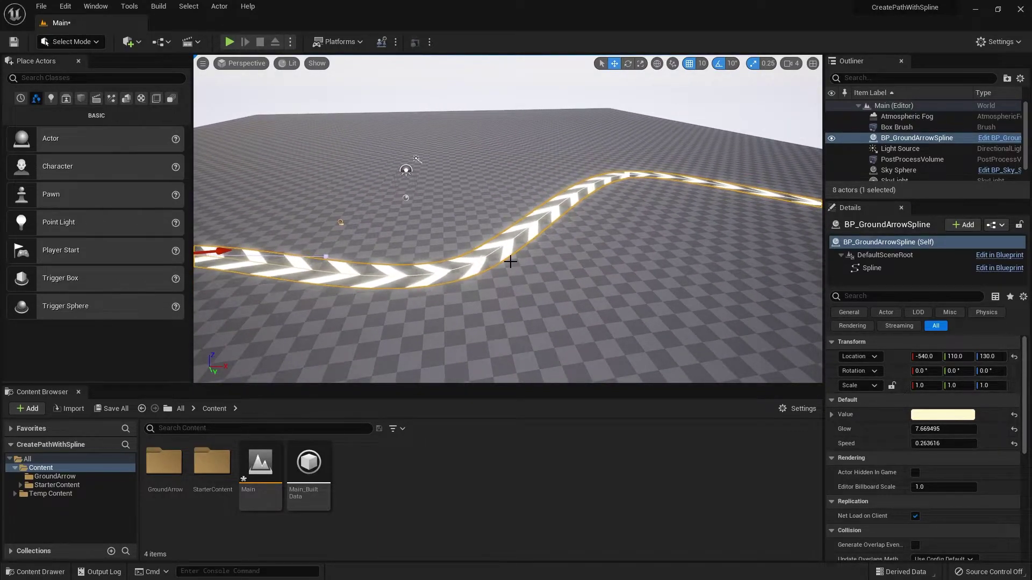
right_drag(537, 281, 519, 211)
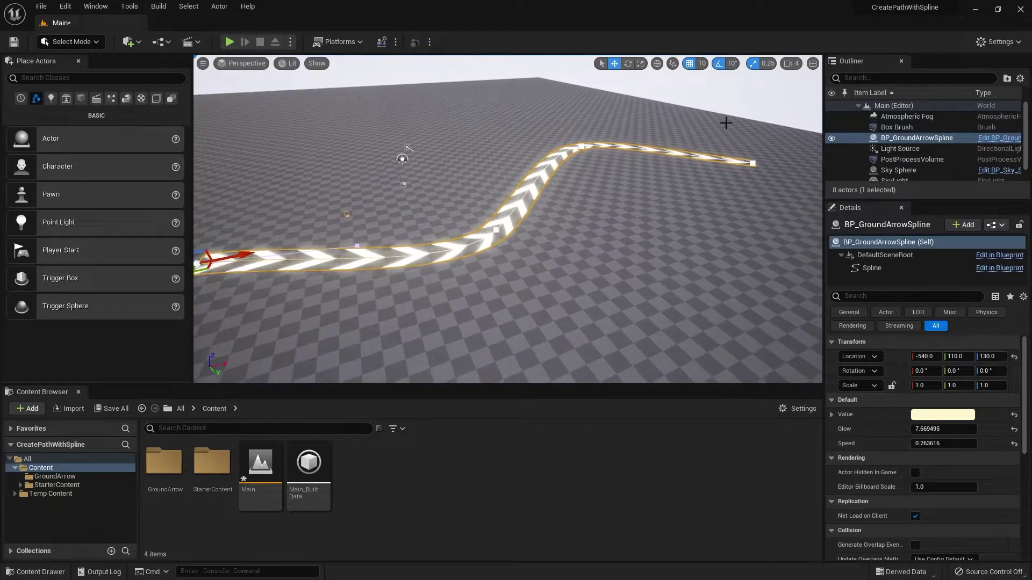
right_drag(399, 262, 398, 222)
key(w)
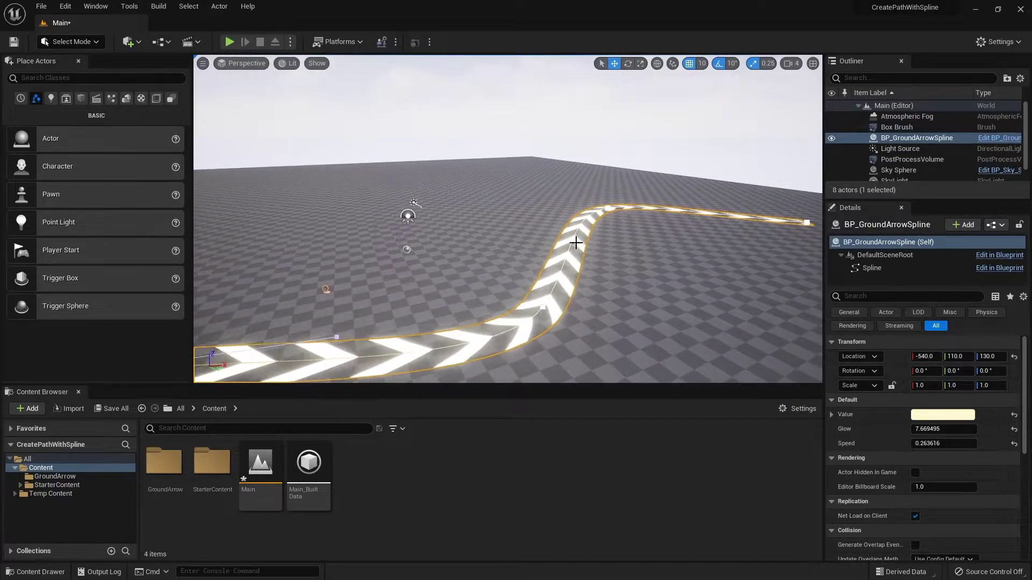
right_drag(576, 243, 559, 288)
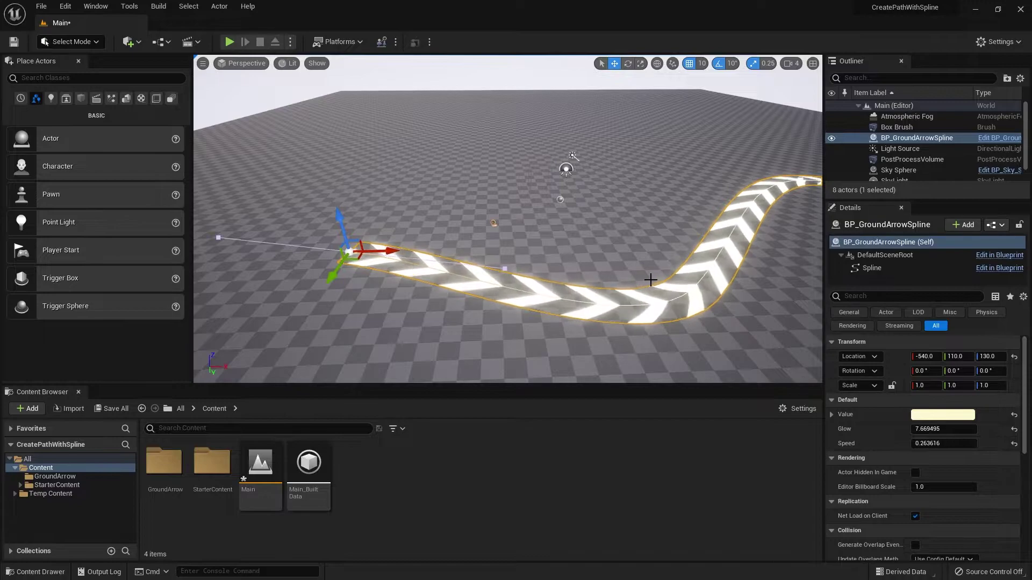
right_drag(707, 211, 751, 206)
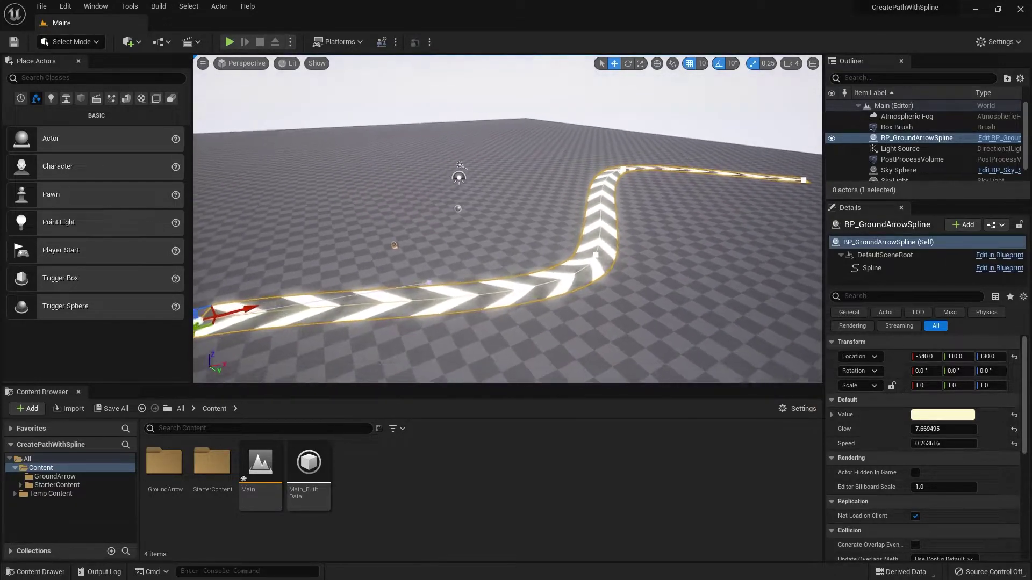
right_drag(569, 271, 510, 282)
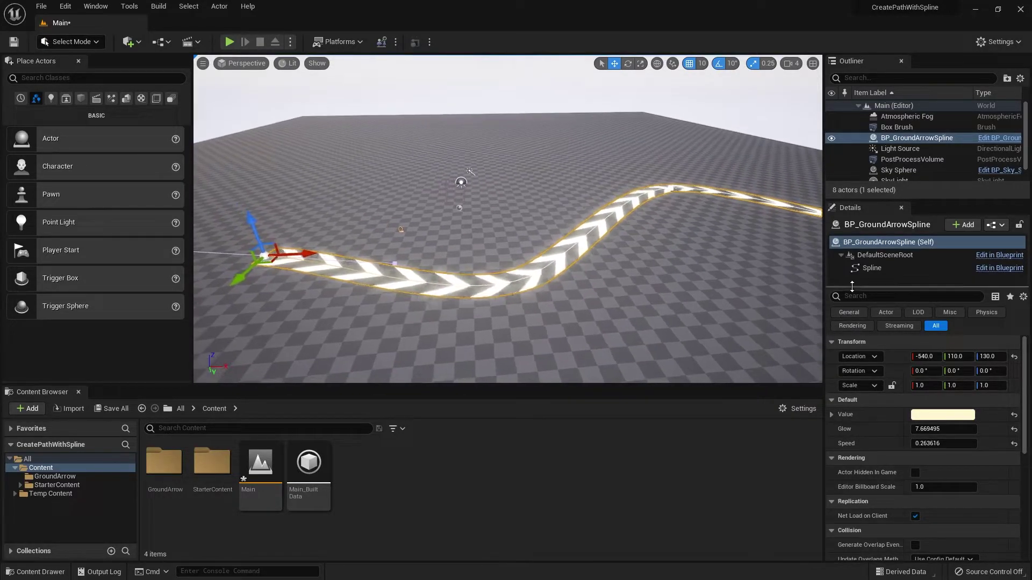
- Change the colour Value of BP_GroundArrowSpline to a saturated green
scroll(866, 419, down, 1)
scroll(866, 419, up, 1)
click(857, 413)
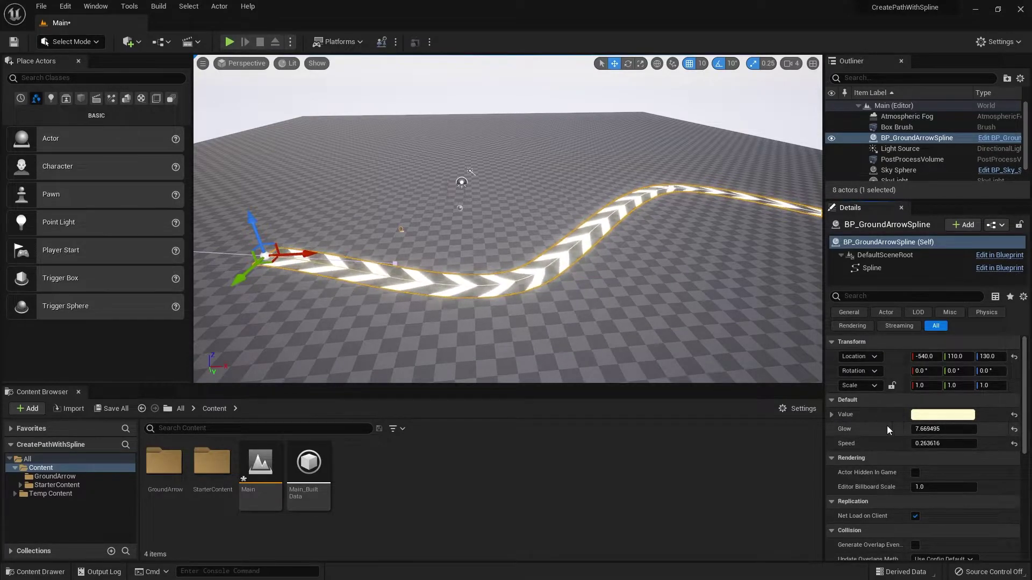
click(943, 414)
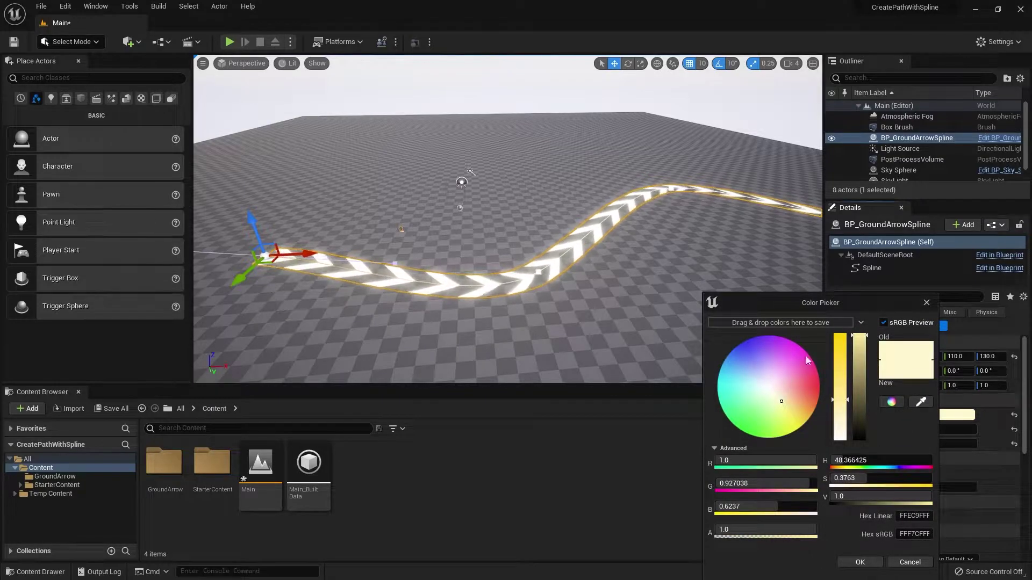
mouse_move(805, 356)
mouse_down()
mouse_move(784, 376)
mouse_move(743, 363)
mouse_move(742, 385)
mouse_move(718, 417)
mouse_move(762, 430)
mouse_move(820, 388)
mouse_move(808, 372)
mouse_move(817, 360)
mouse_up()
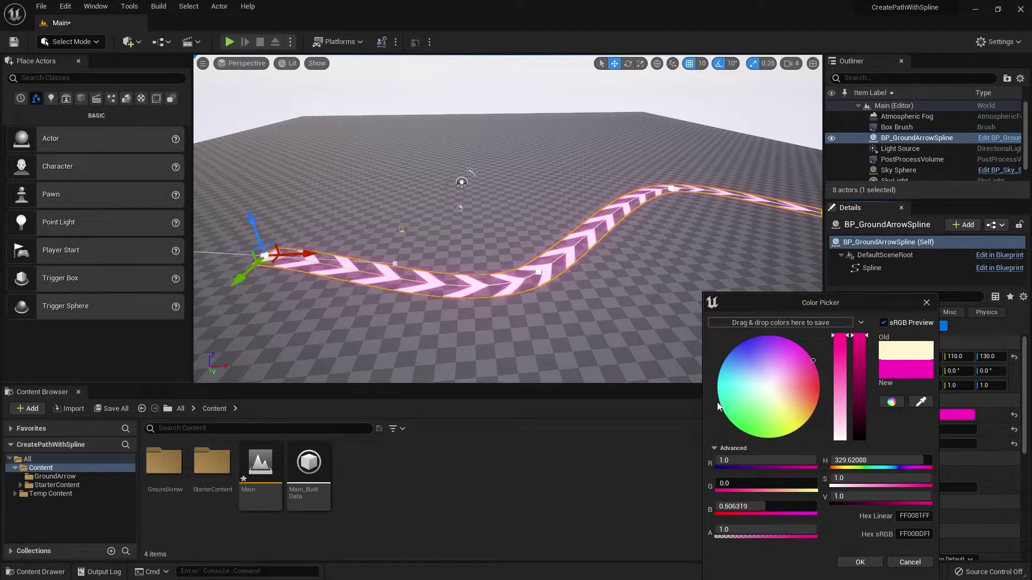
click(722, 427)
click(859, 562)
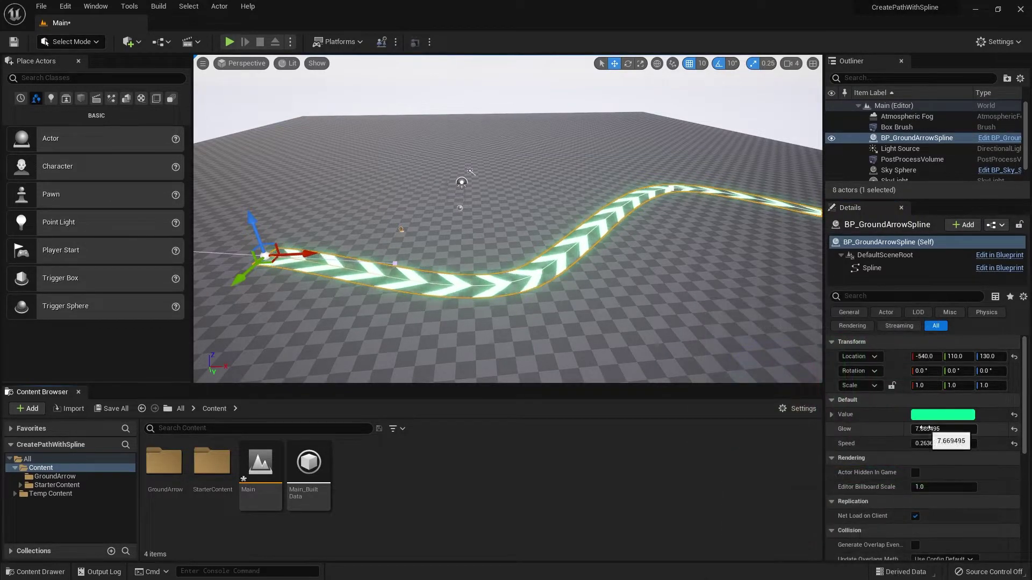
- Set the arrow spline's Glow to about 15.57 and its Speed to 0.3
click(925, 429)
click(895, 439)
drag(914, 429, 935, 443)
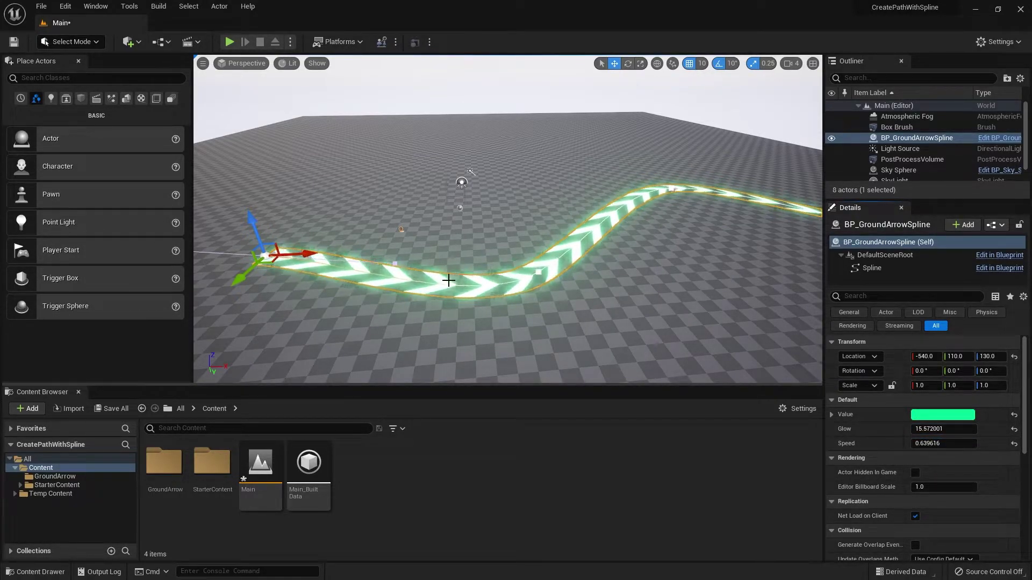
mouse_move(943, 444)
mouse_down()
mouse_move(959, 444)
mouse_move(916, 443)
mouse_move(931, 445)
mouse_up()
click(925, 442)
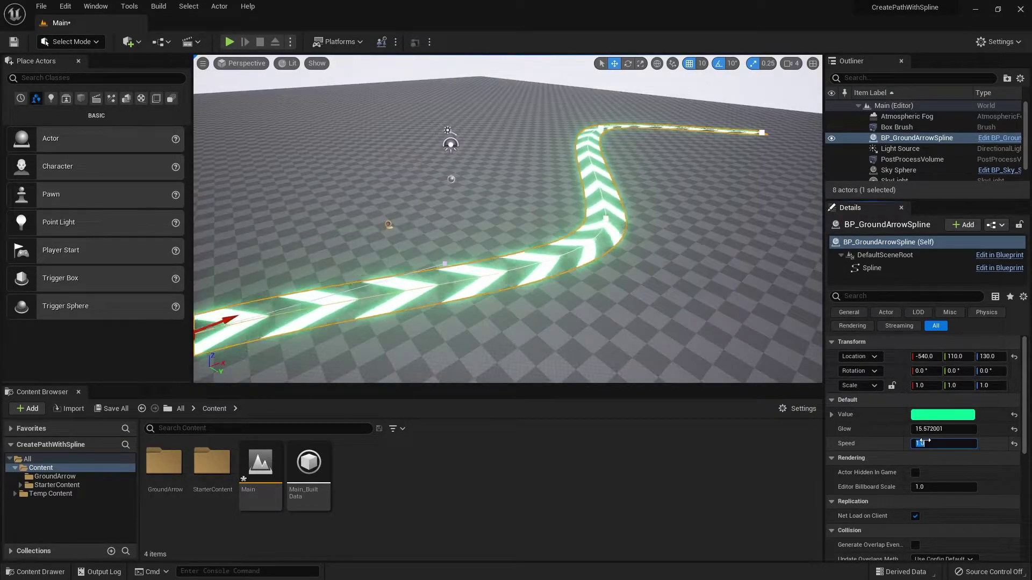
text(0.3)
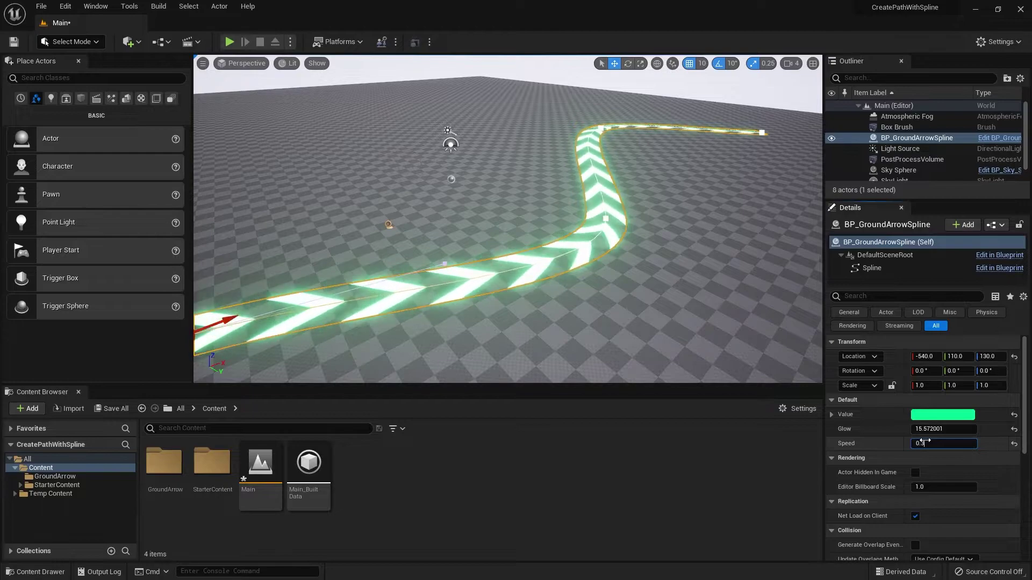
key(Return)
click(663, 481)
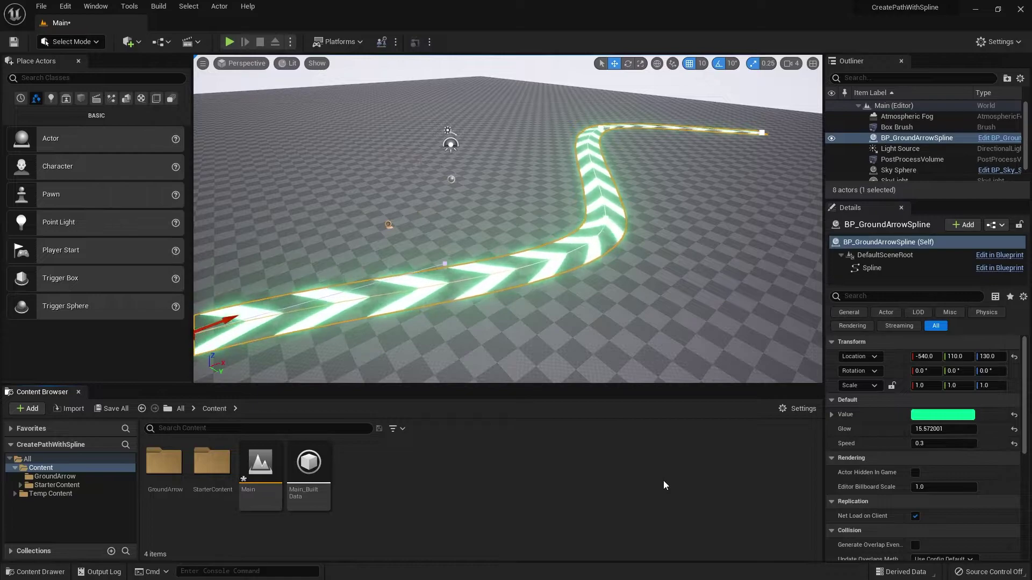
key(s)
right_drag(777, 332, 768, 332)
click(455, 475)
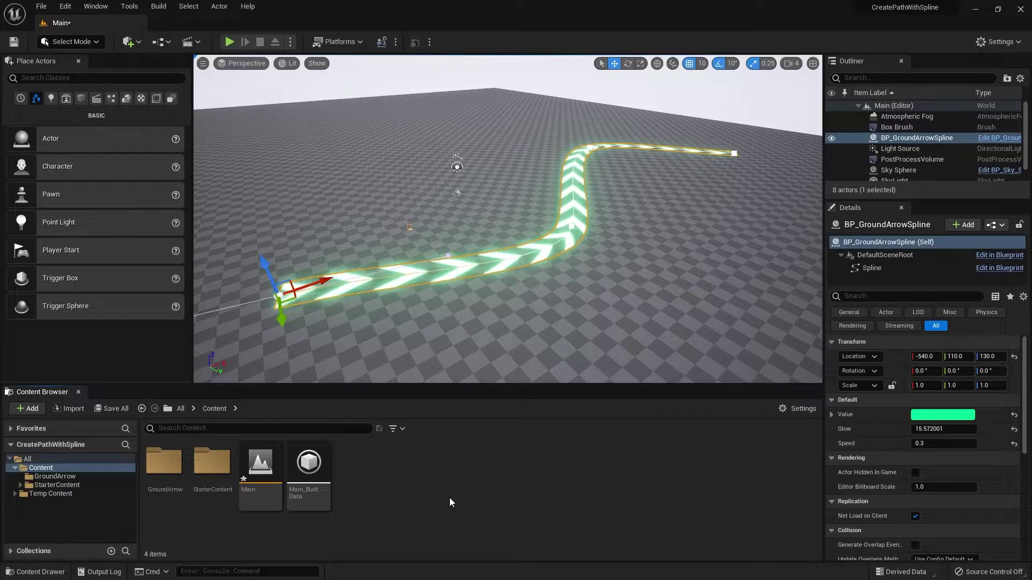
right_drag(555, 307, 538, 299)
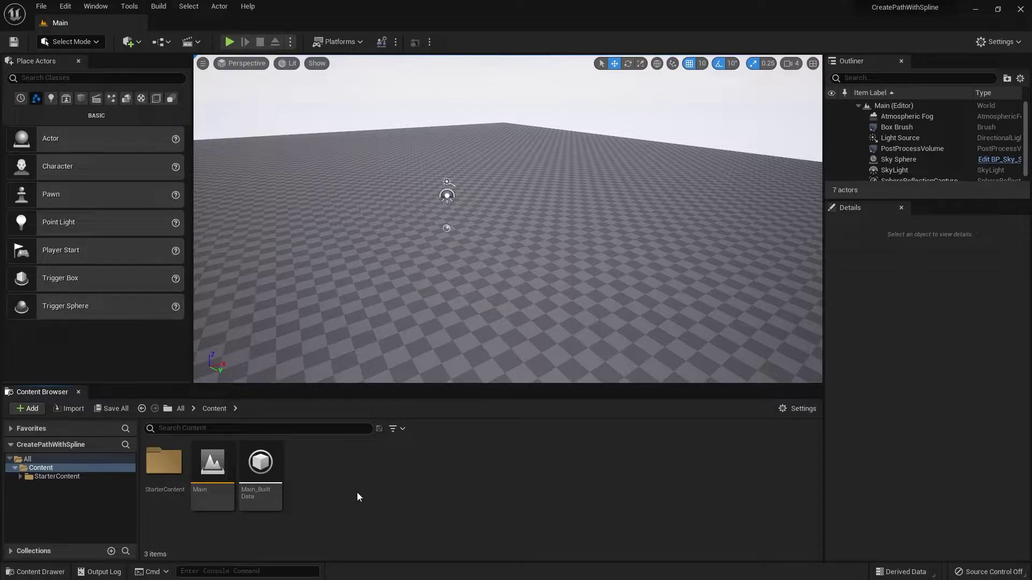
- Create a folder named BP_SplineMesh in the Content folder and open it
right_click(356, 492)
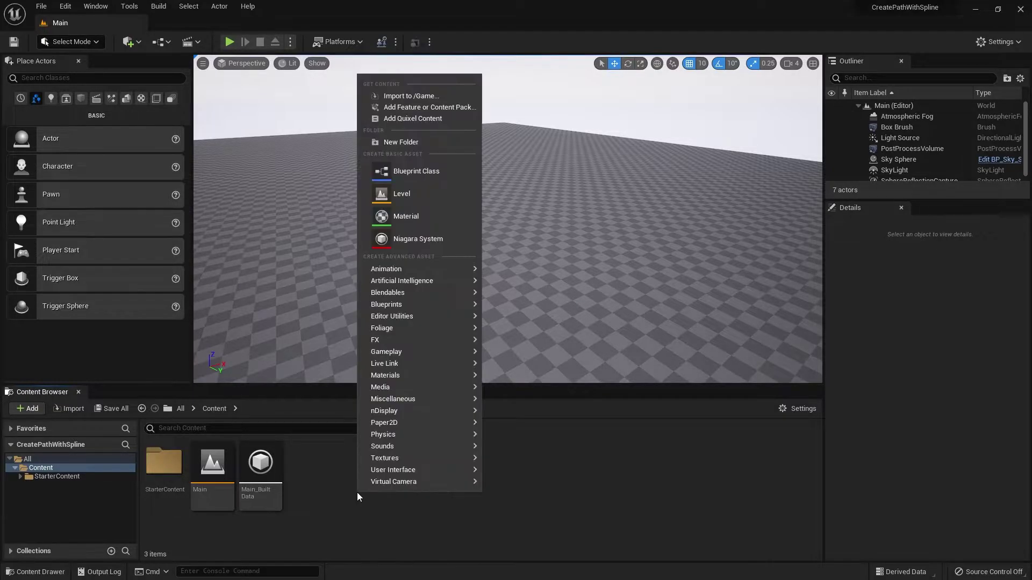
click(382, 143)
text(B)
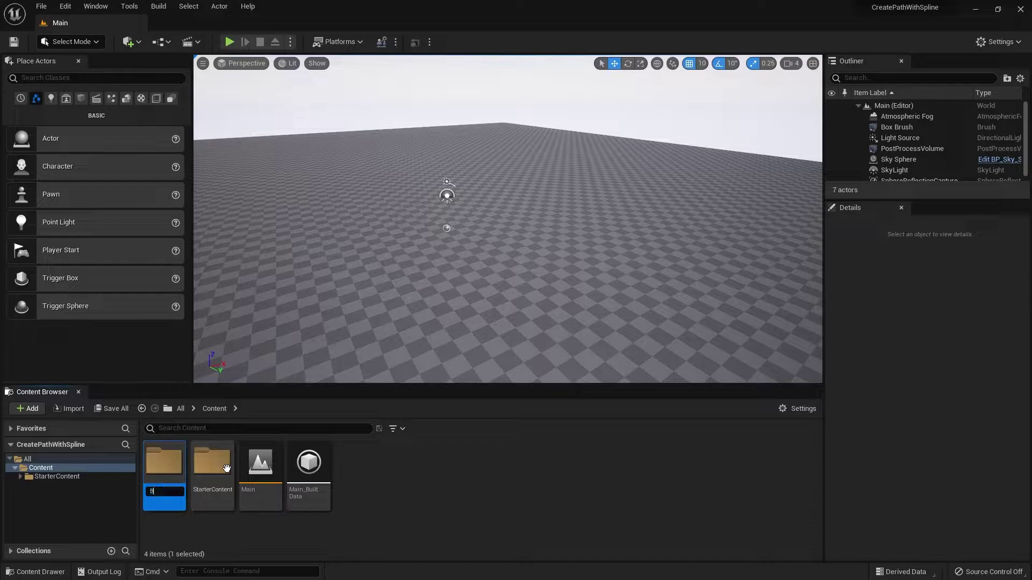
text(P_SplineMesh)
key(Return)
click(442, 516)
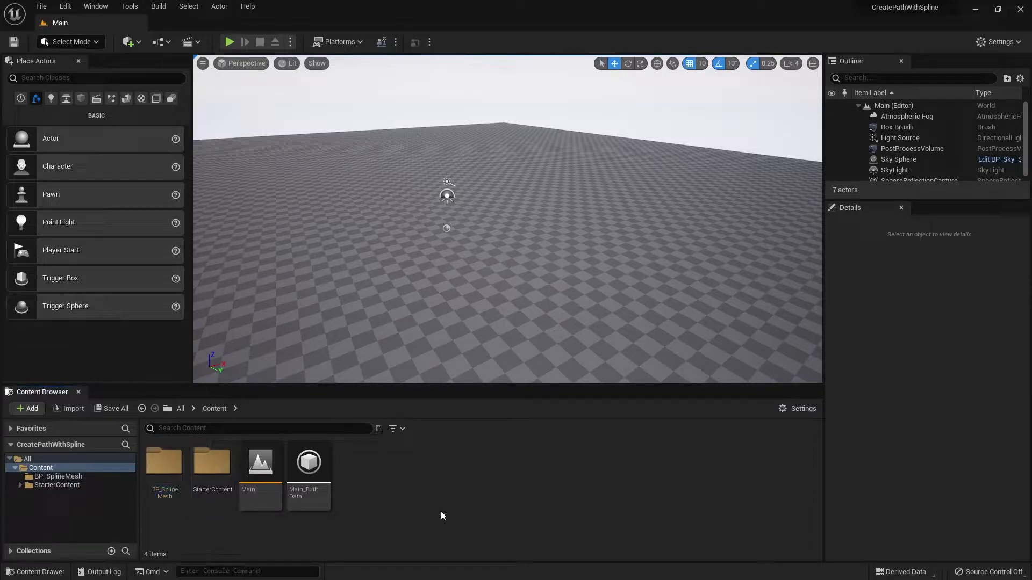
double_click(161, 465)
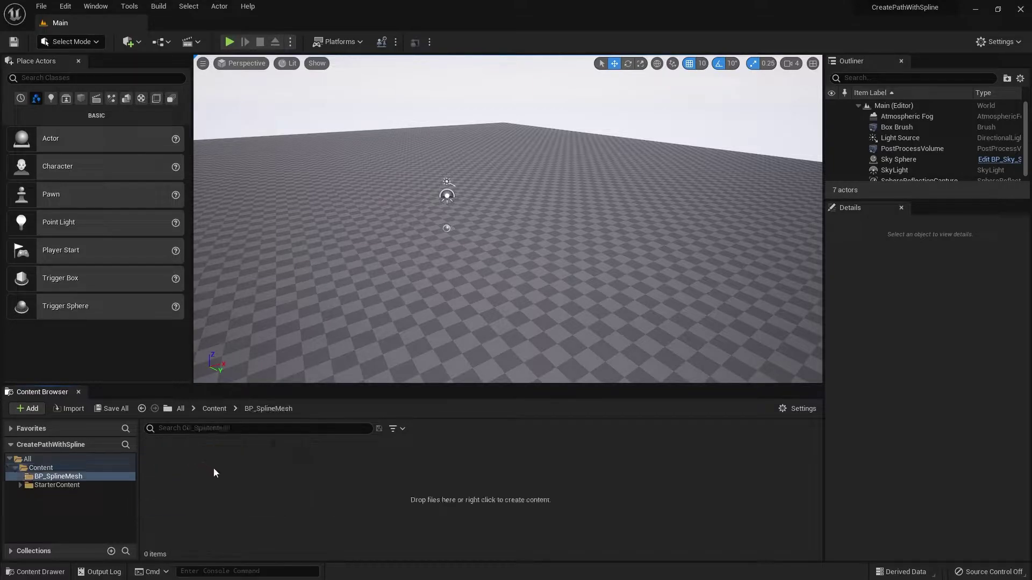
- Import GroundArrow_Plane.fbx into the BP_SplineMesh folder as a static mesh with the default import options
right_click(254, 480)
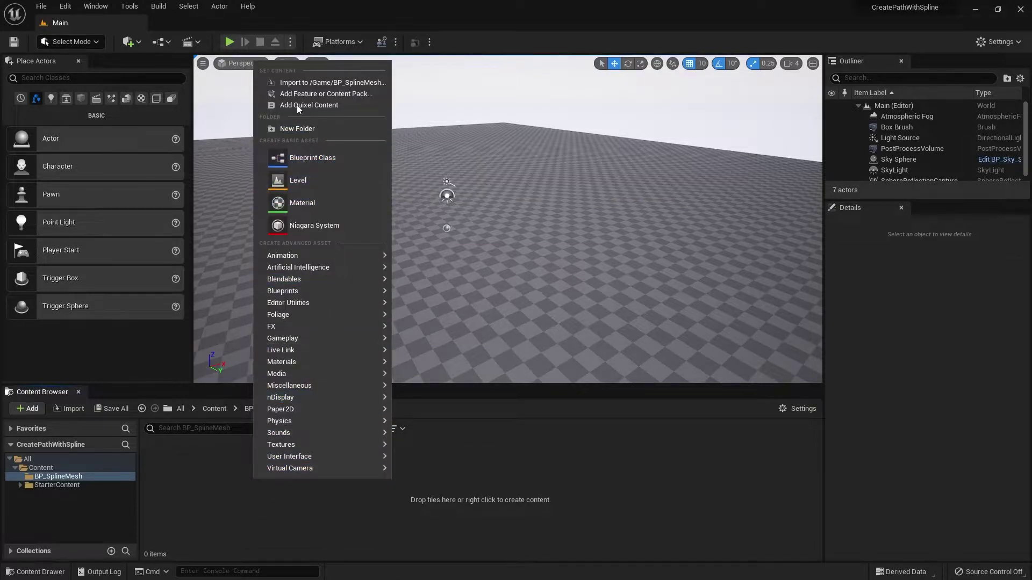
click(295, 87)
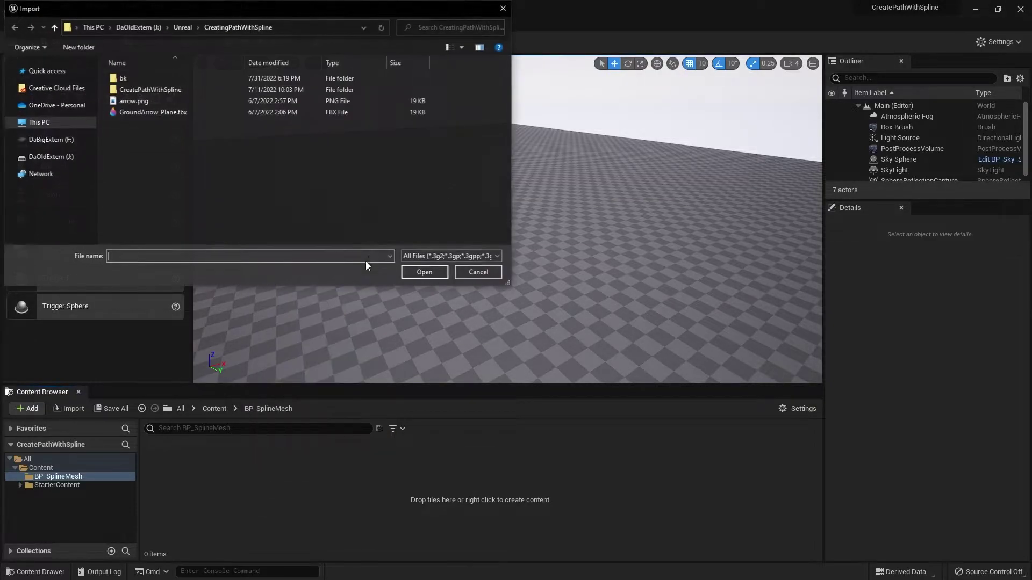
click(150, 113)
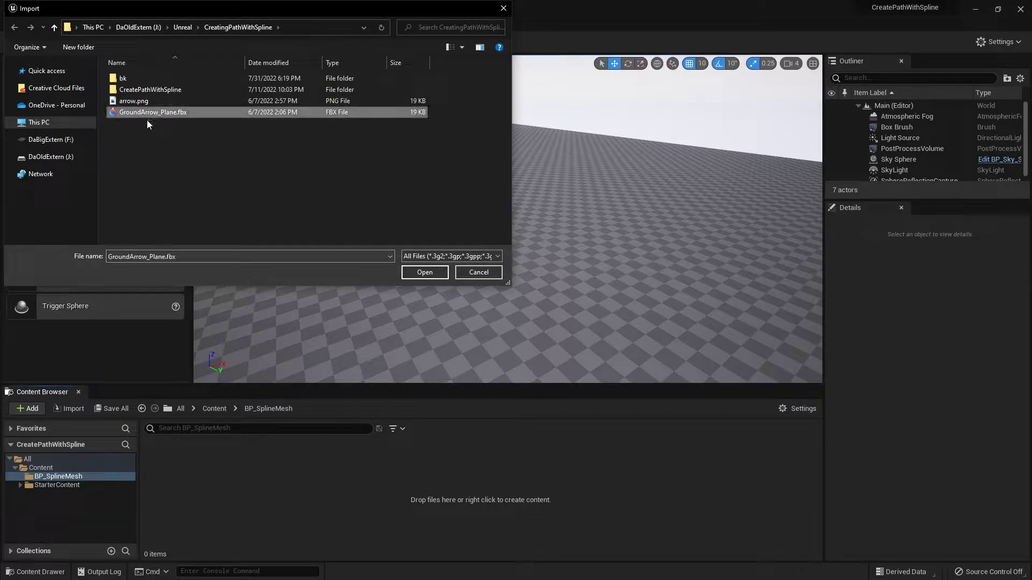
click(410, 276)
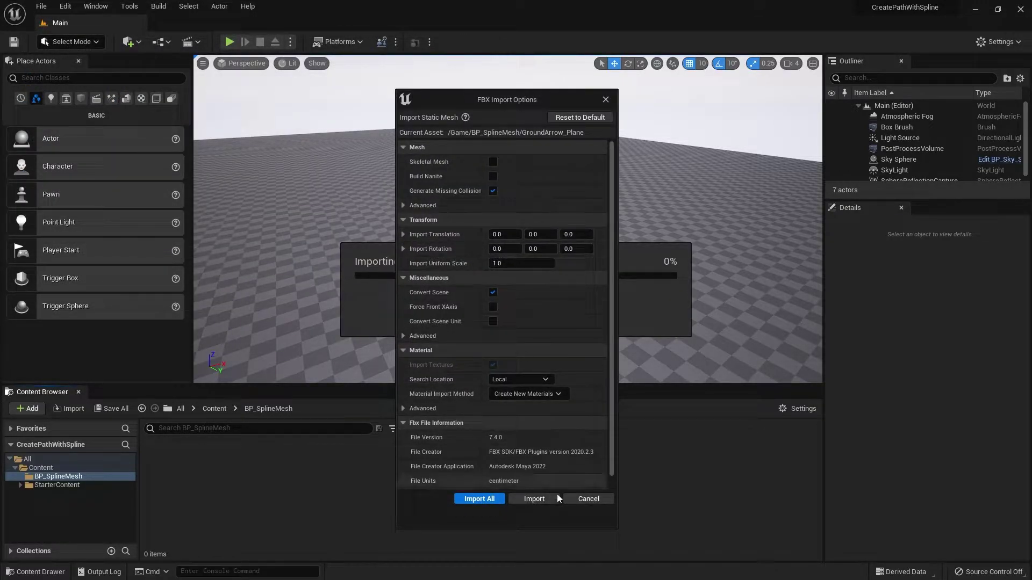
click(543, 498)
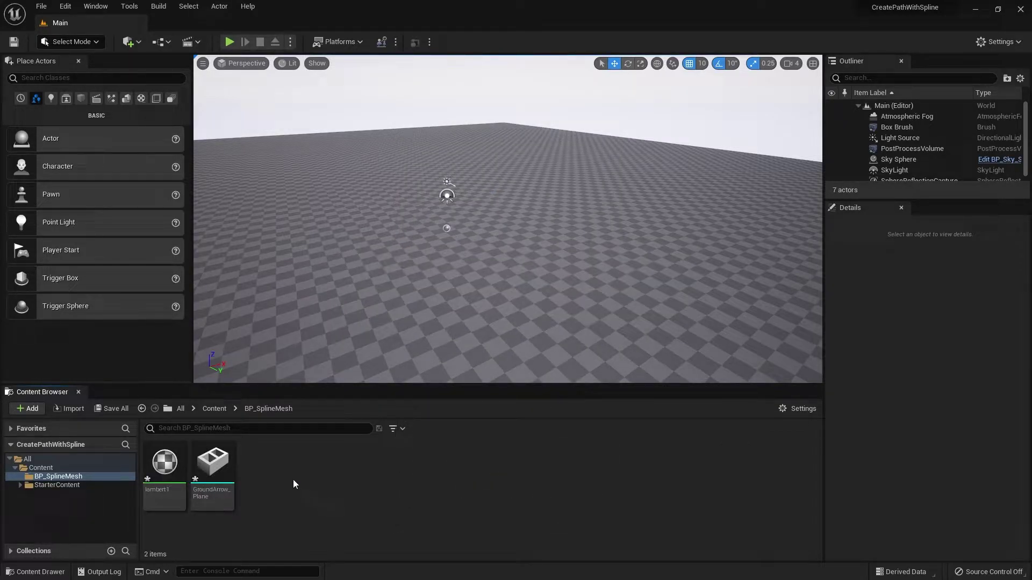
- Import arrow.png into the BP_SplineMesh folder as a texture
right_click(275, 469)
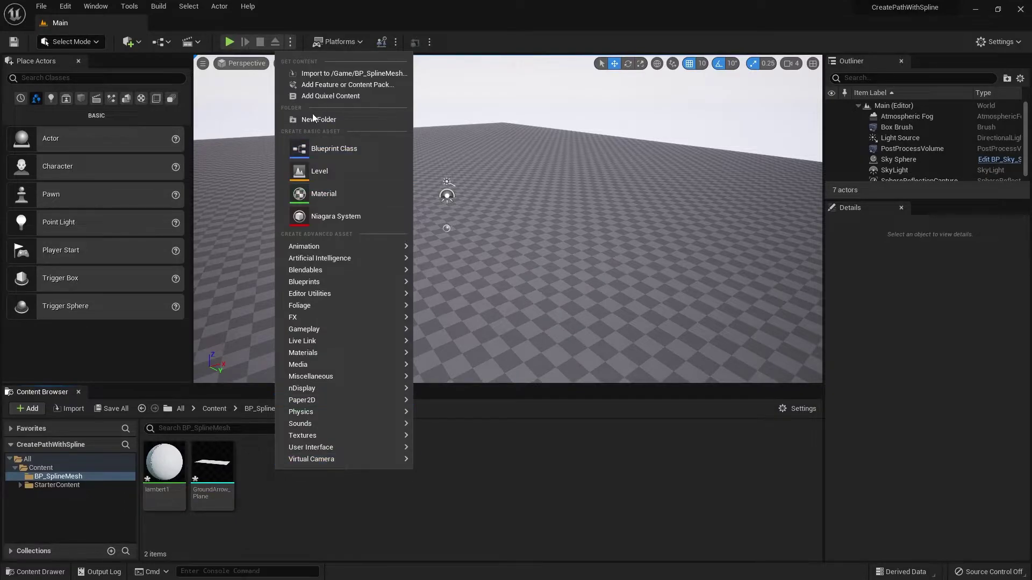
click(317, 72)
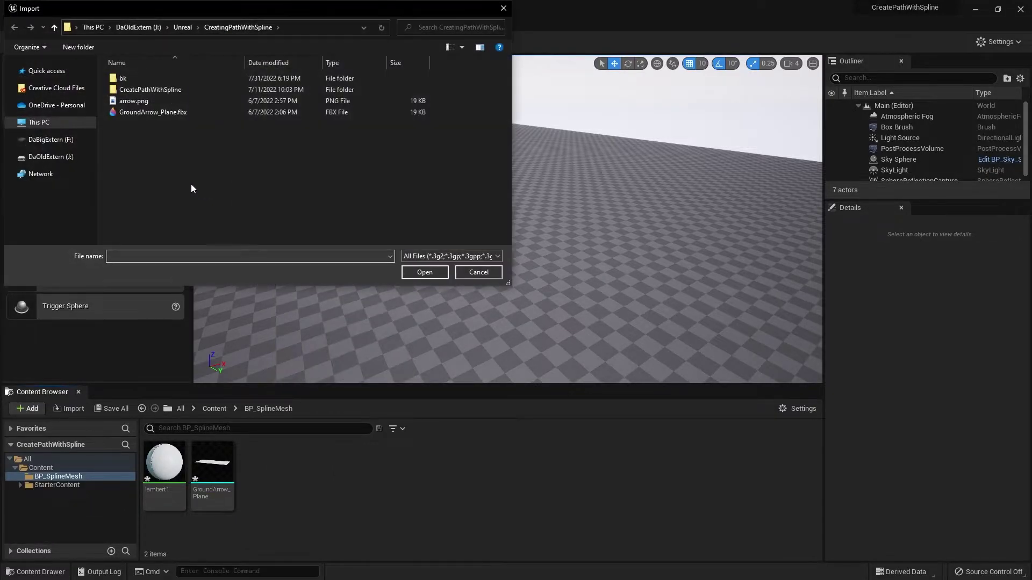
click(138, 107)
click(433, 276)
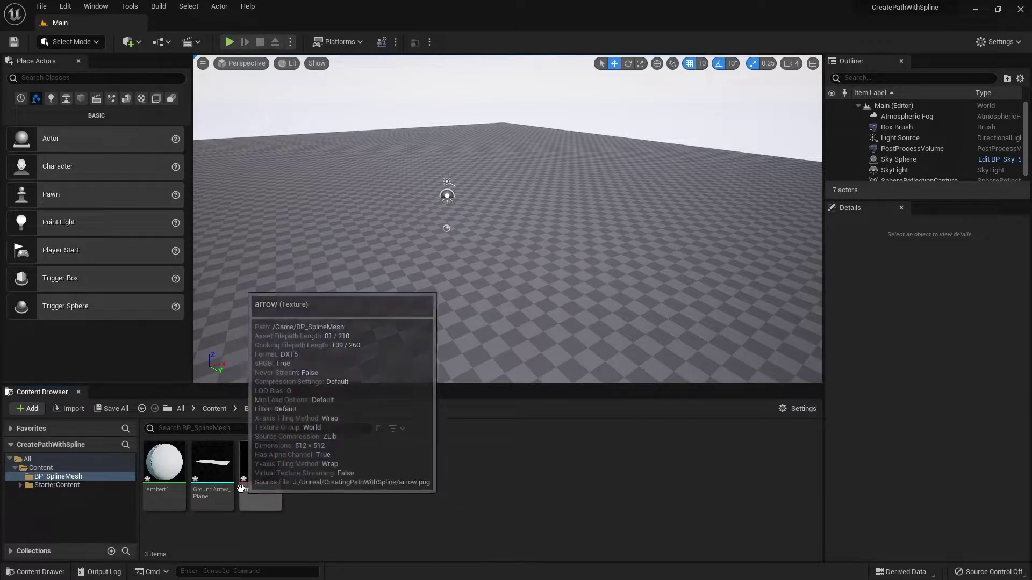
- Open the GroundArrow_Plane mesh, examine its subdivisions in Wireframe view mode and return it to Lit
double_click(212, 471)
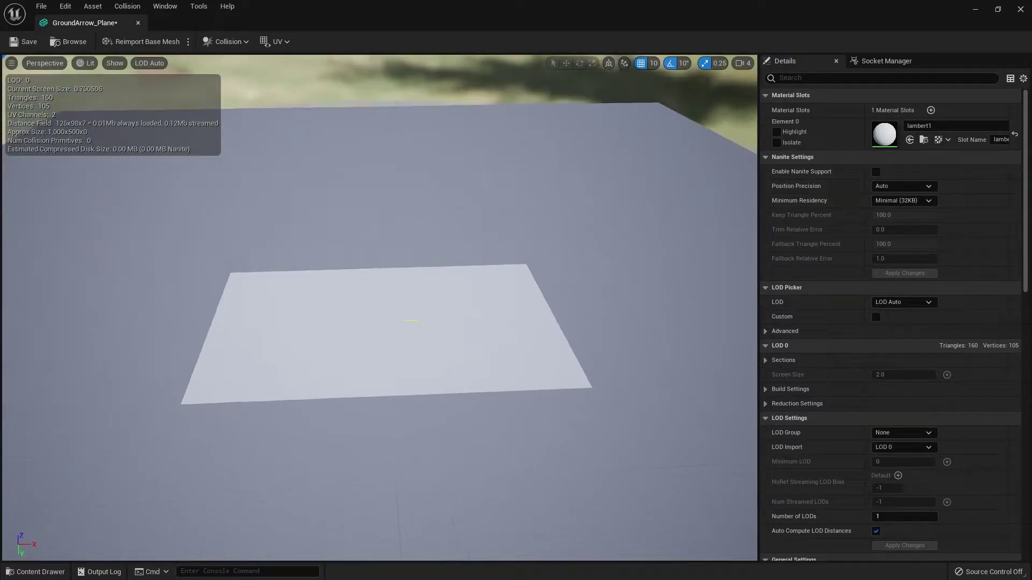
mouse_move(434, 394)
right_down()
mouse_move(429, 414)
mouse_move(465, 441)
mouse_move(425, 395)
mouse_move(434, 395)
right_up()
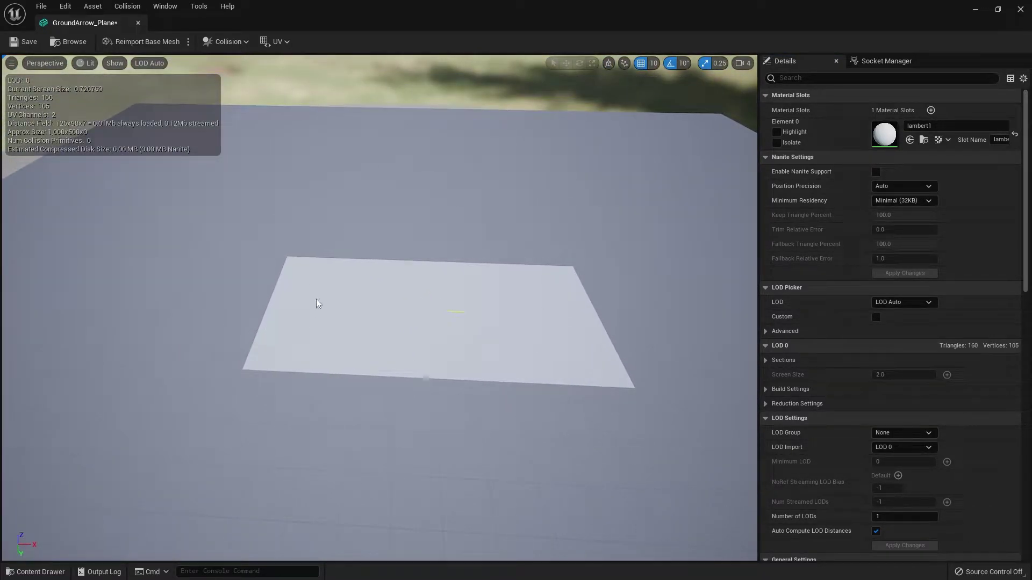
click(115, 62)
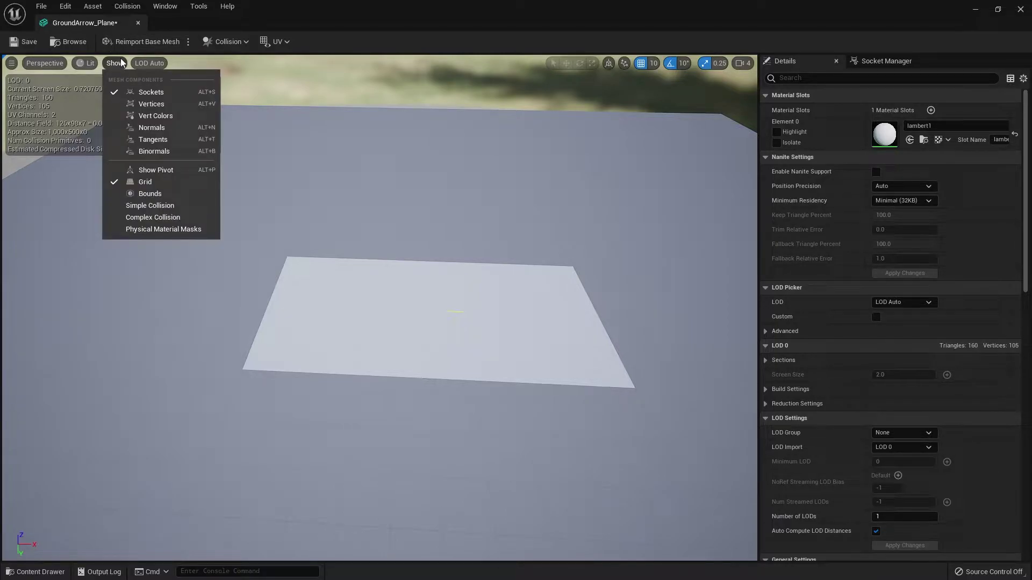
click(86, 63)
click(121, 115)
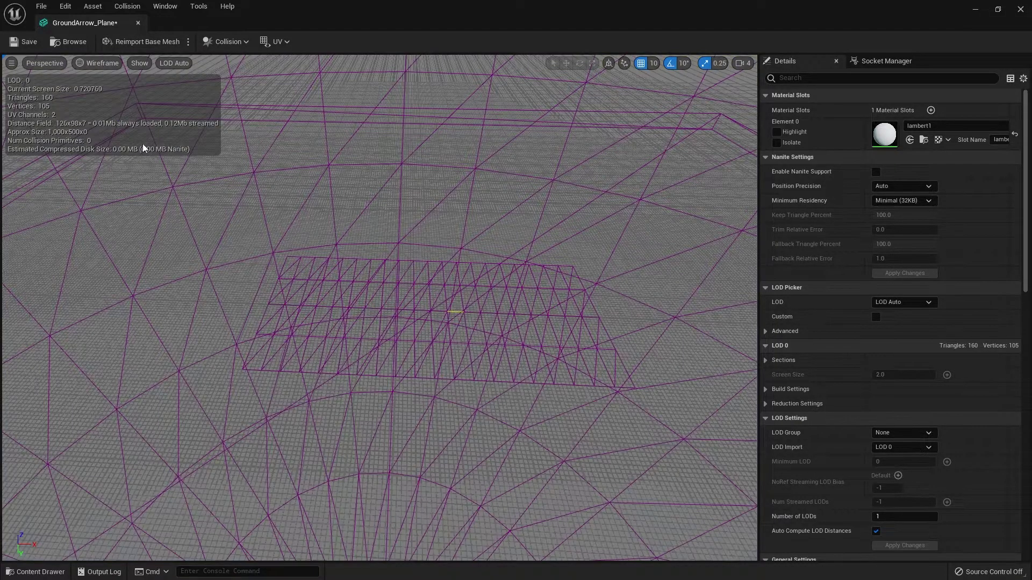
right_drag(379, 307, 527, 306)
click(575, 270)
right_drag(602, 274, 440, 277)
drag(341, 336, 249, 232)
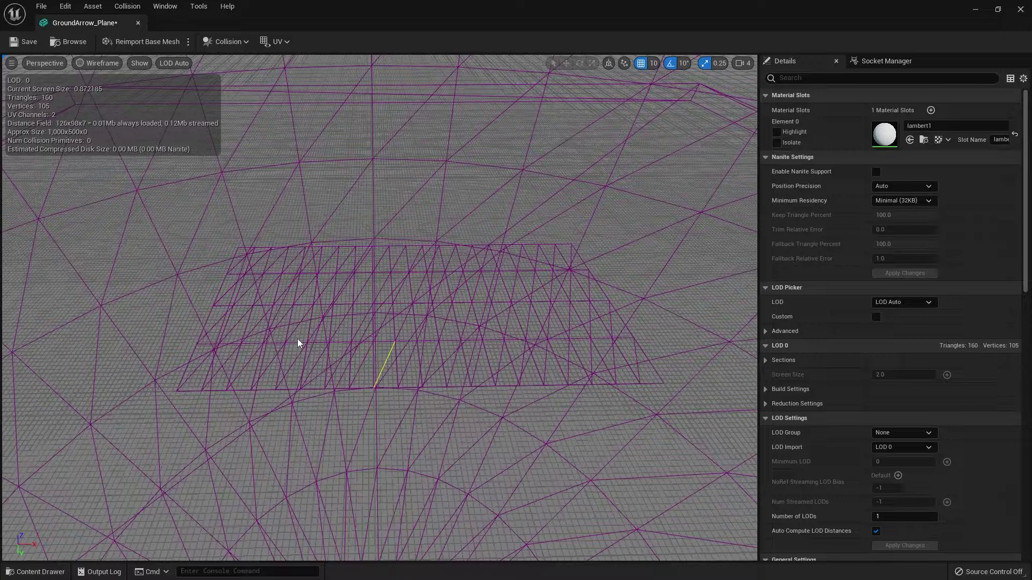
click(96, 64)
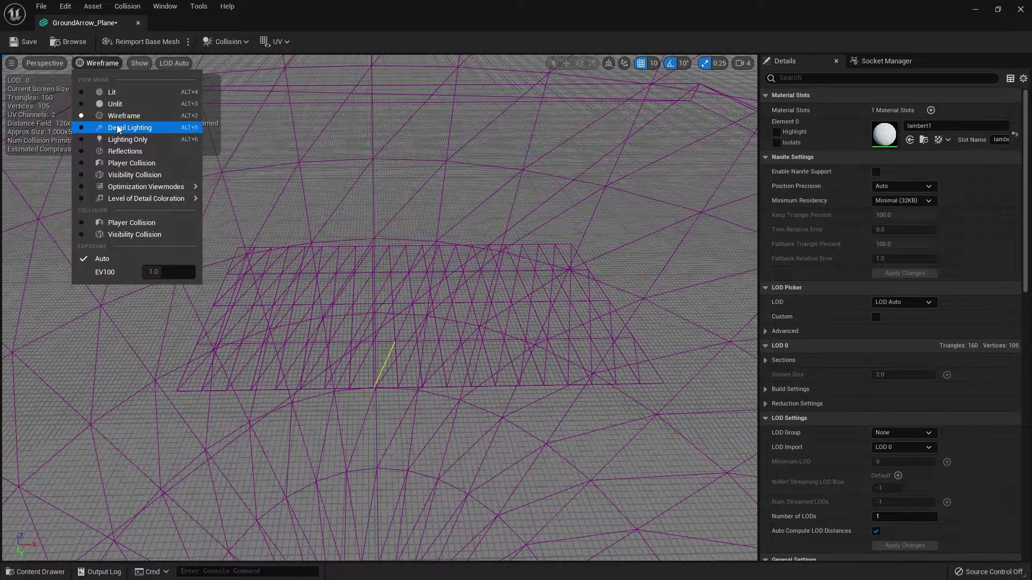
click(117, 93)
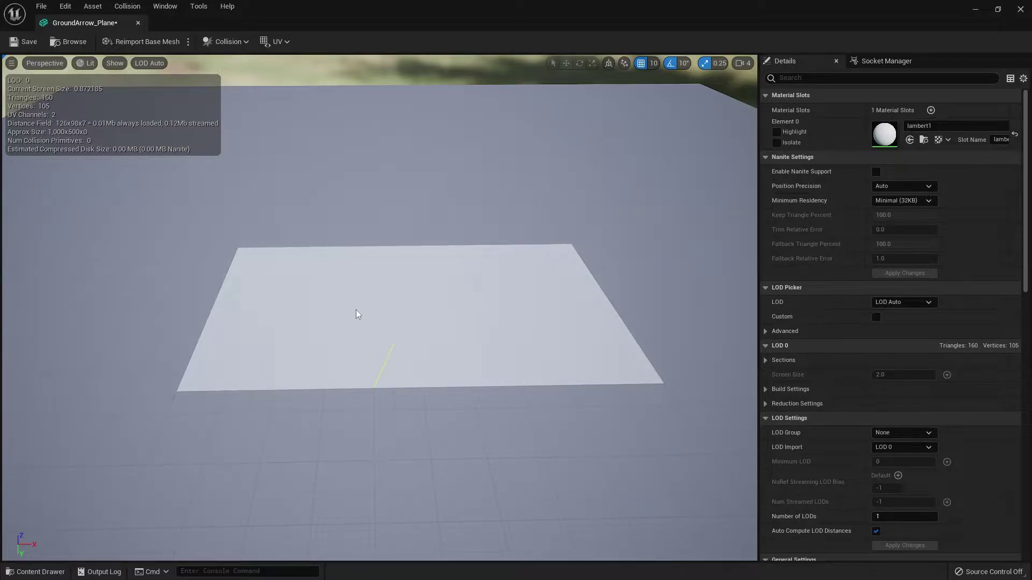
- Display UV Channel 0 of the GroundArrow_Plane mesh to check its layout, and turn the UV overlay off
click(282, 43)
click(297, 79)
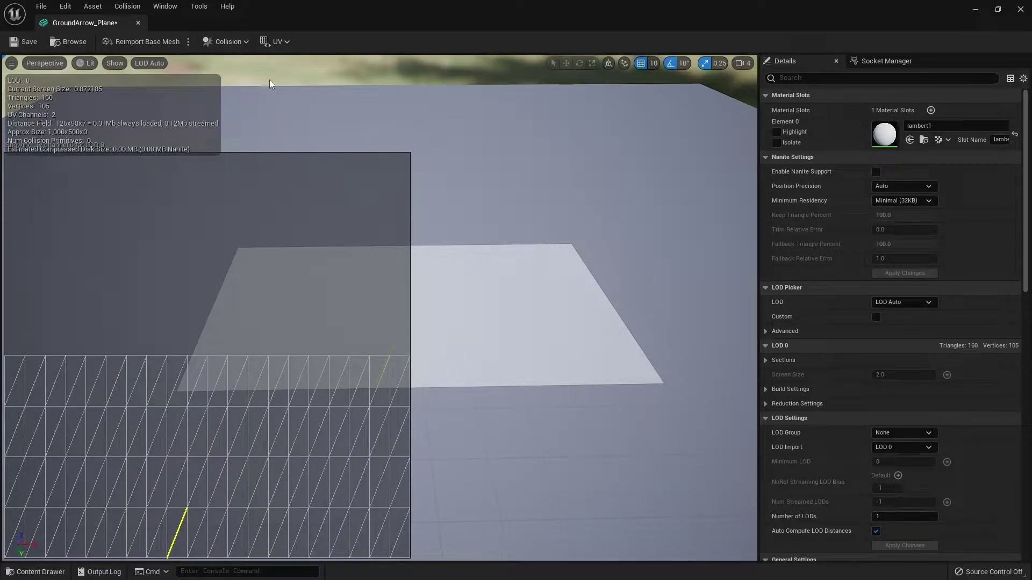
click(285, 45)
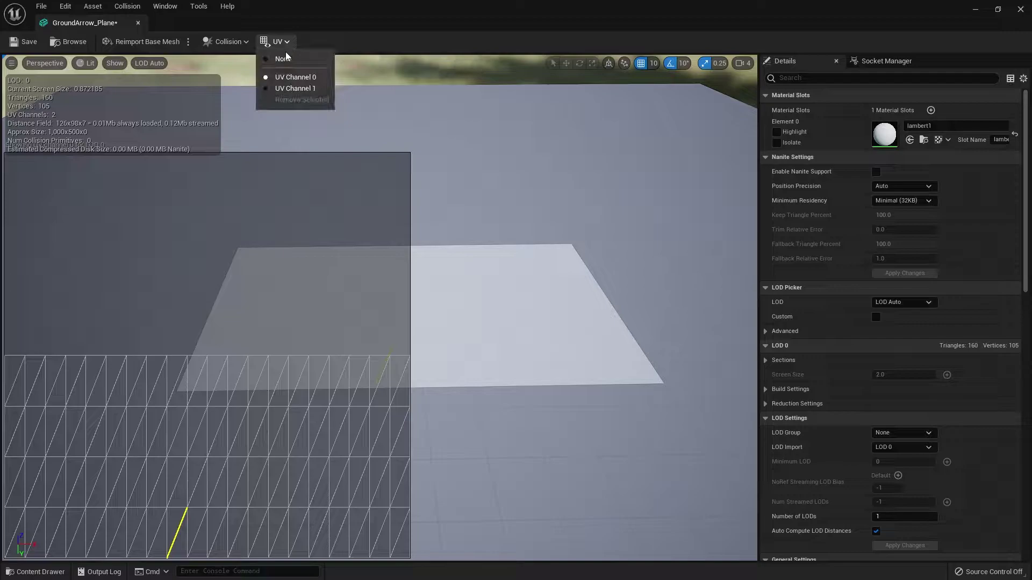
click(288, 58)
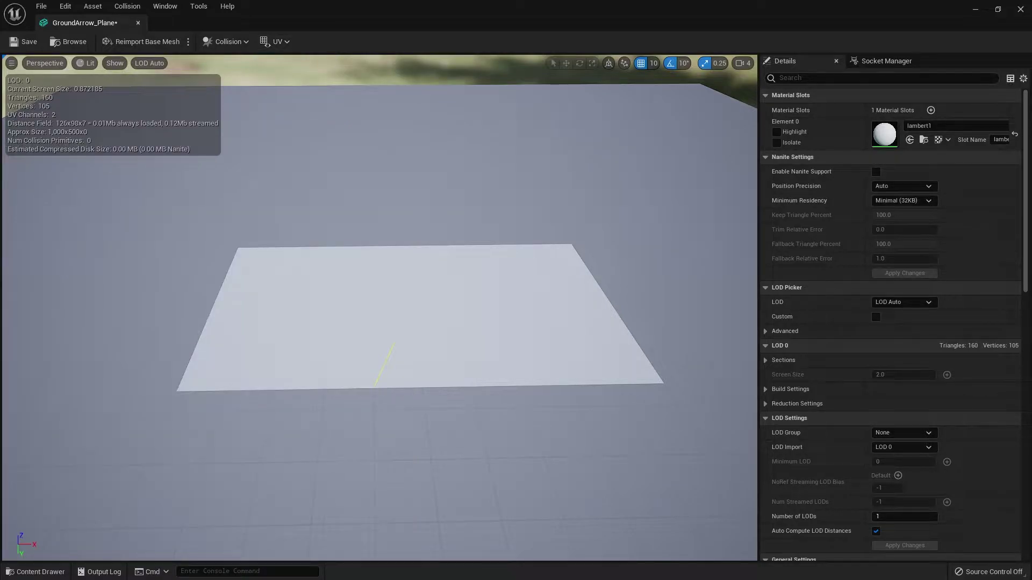
- Open the arrow texture to view its chevron pattern, and close the texture and mesh editors
click(974, 11)
double_click(164, 492)
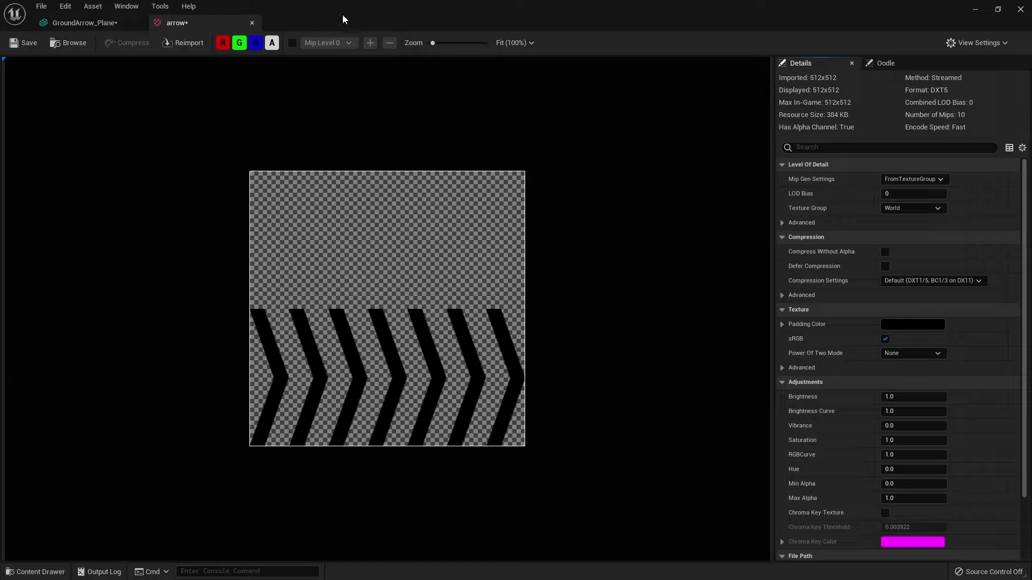
click(254, 24)
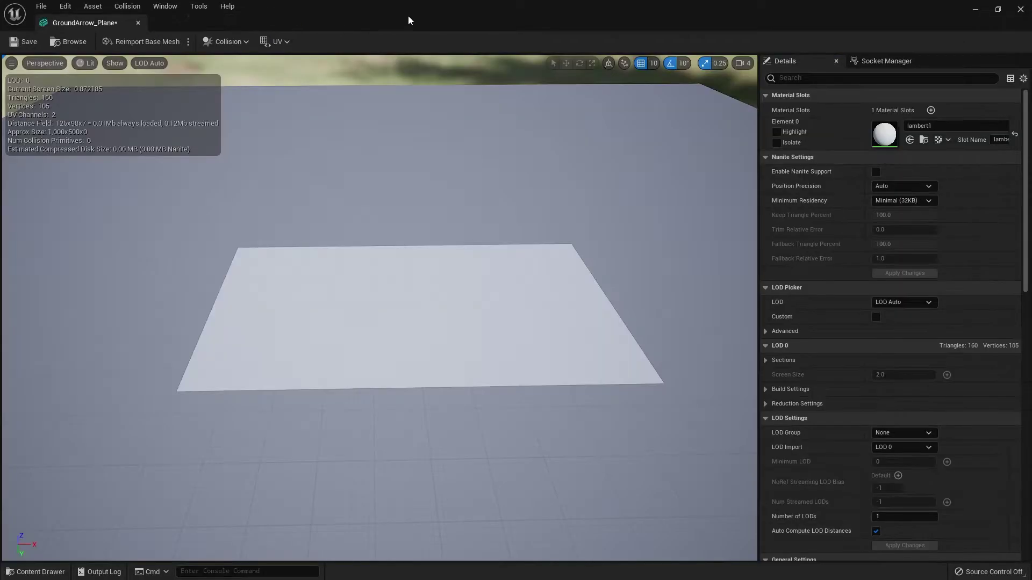
click(1019, 10)
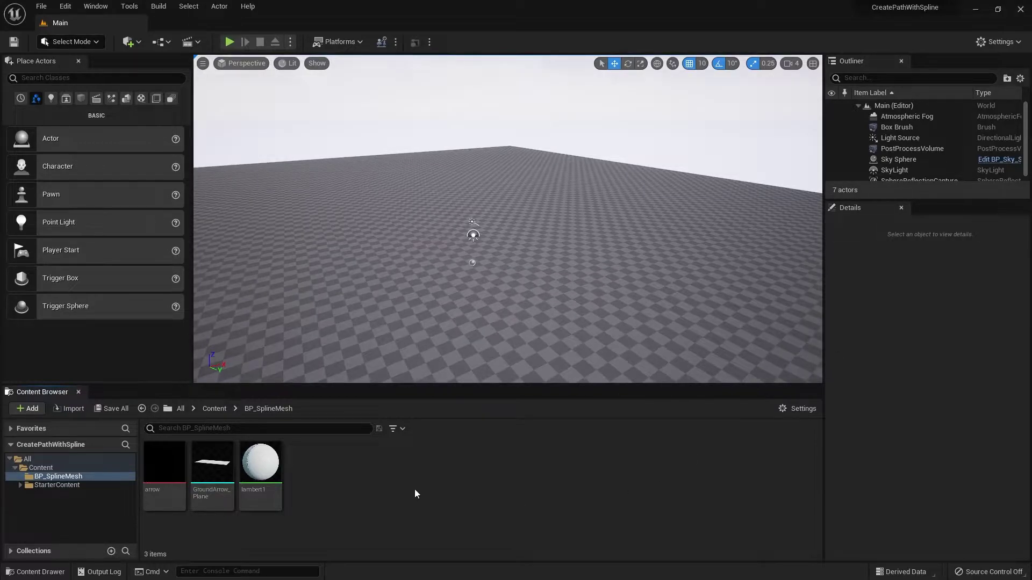
- Create a material named m_PanningArrow in the BP_SplineMesh folder
right_click(356, 475)
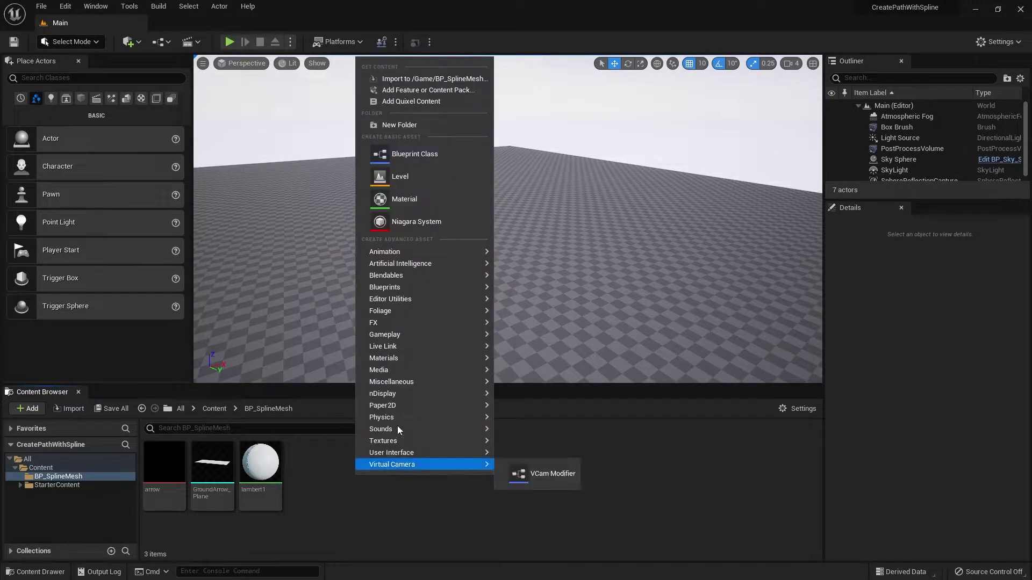
click(404, 199)
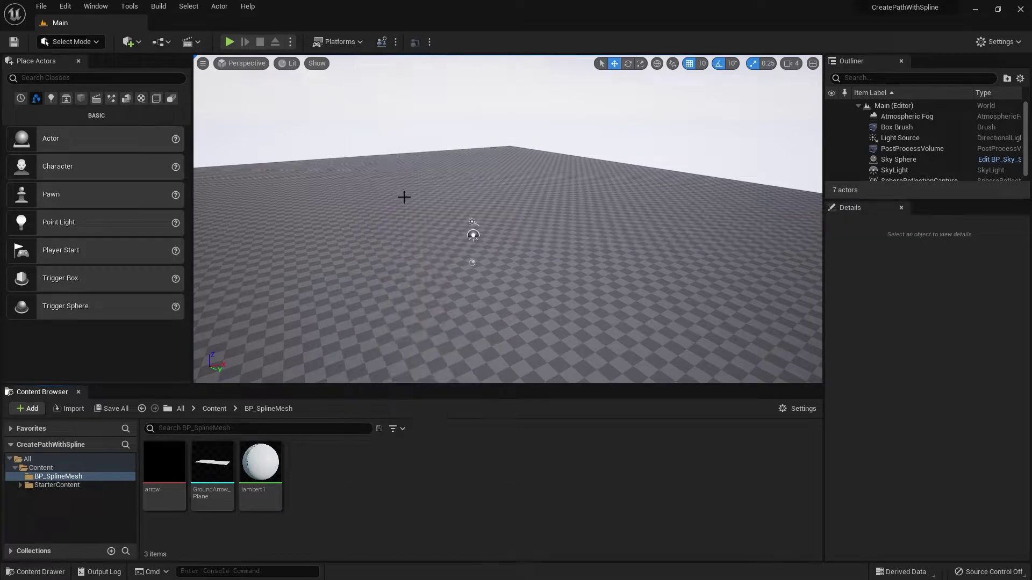
text(m_)
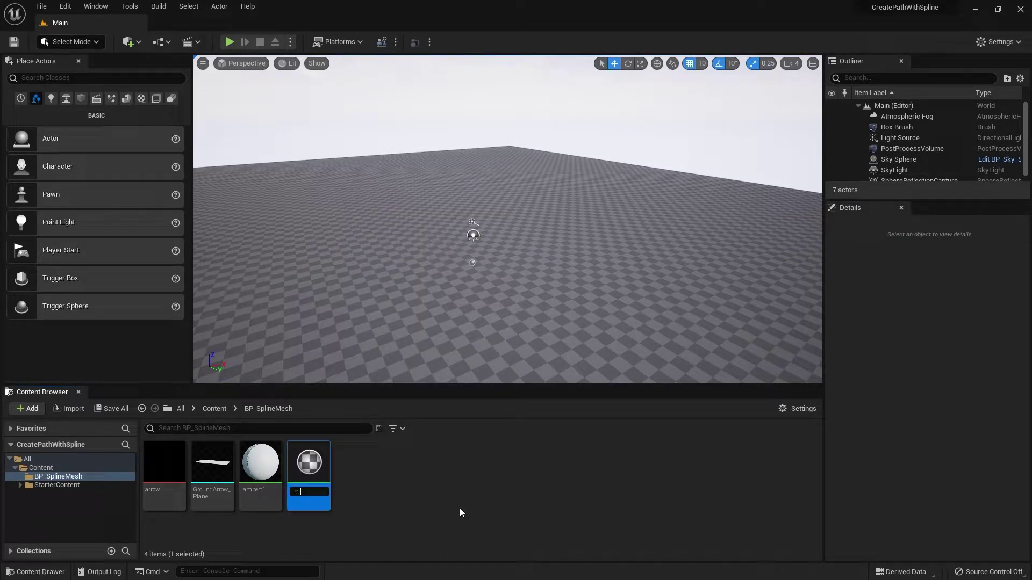
text(PanningArrow)
key(Return)
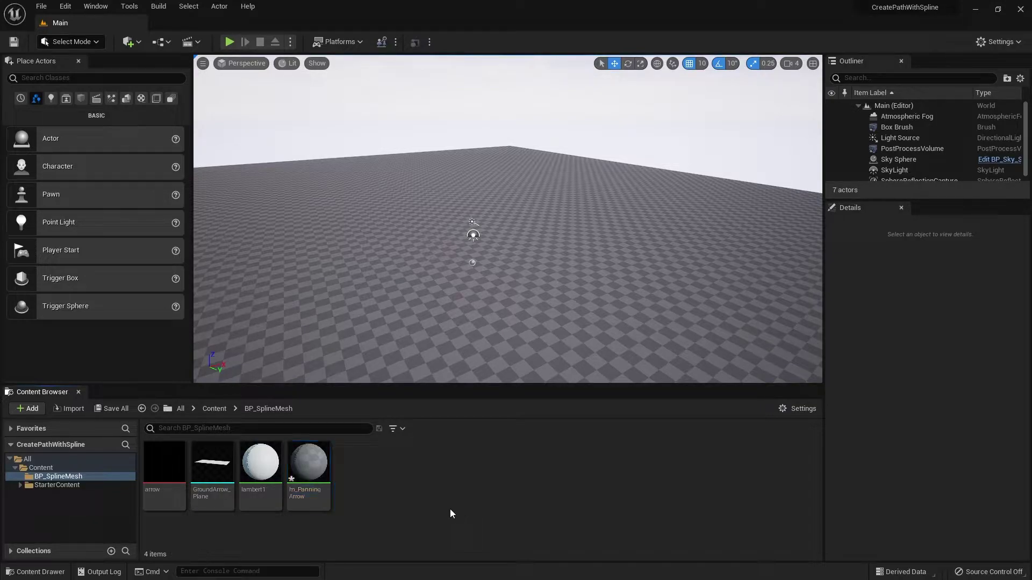
- Open m_PanningArrow, set its Blend Mode to Translucent and enable Two Sided
double_click(308, 469)
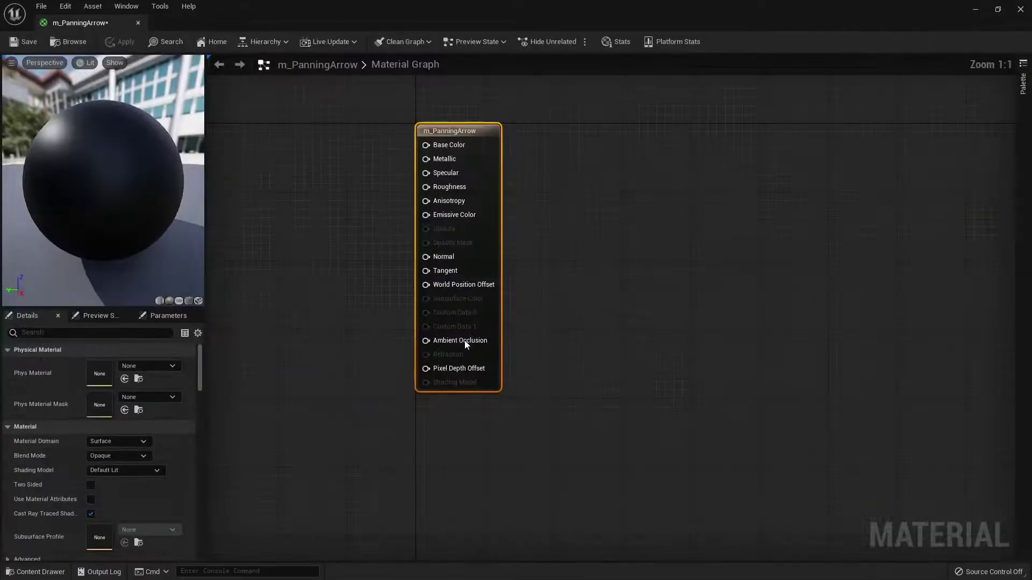
drag(635, 177, 713, 177)
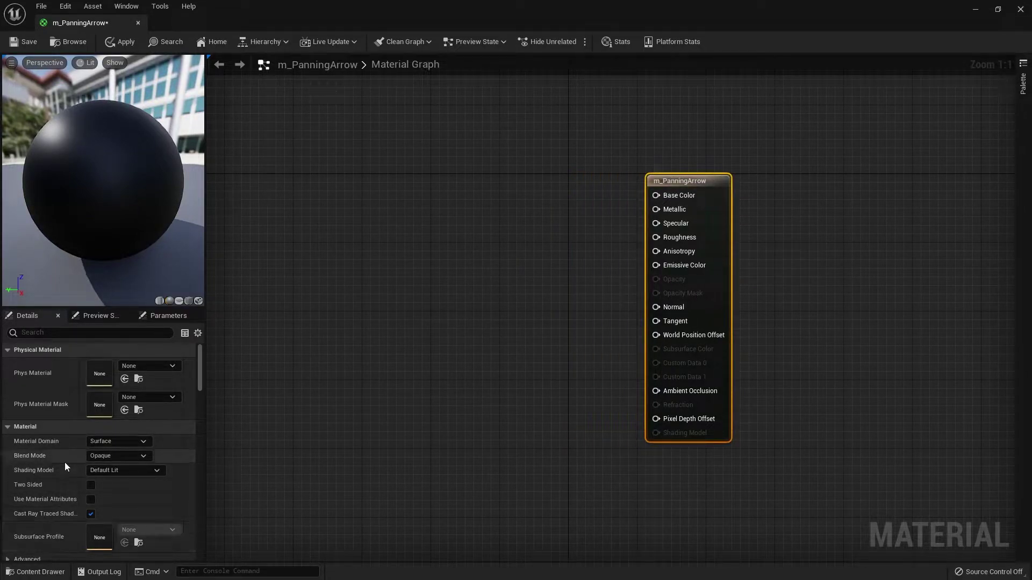
click(98, 456)
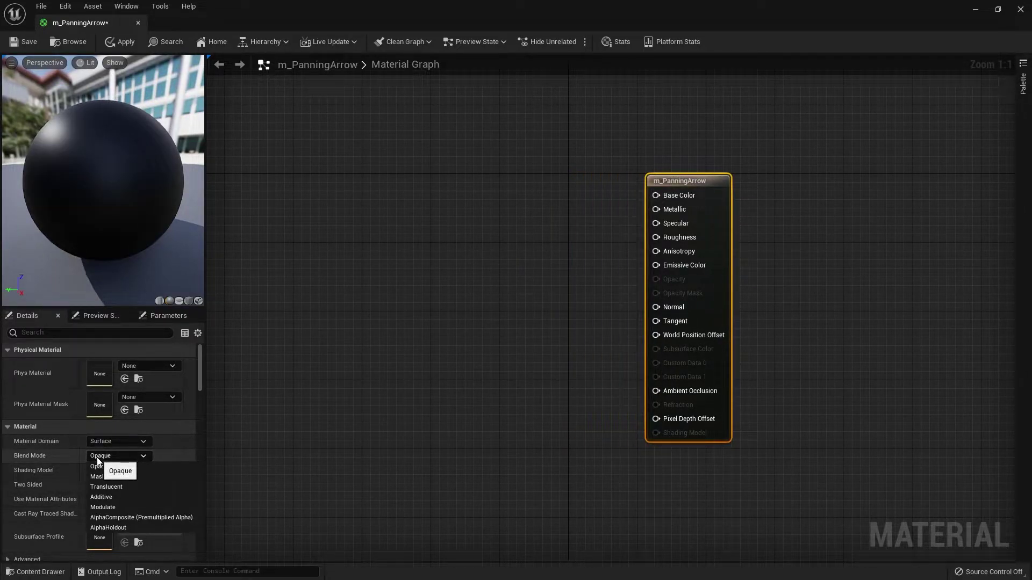
click(111, 487)
click(91, 485)
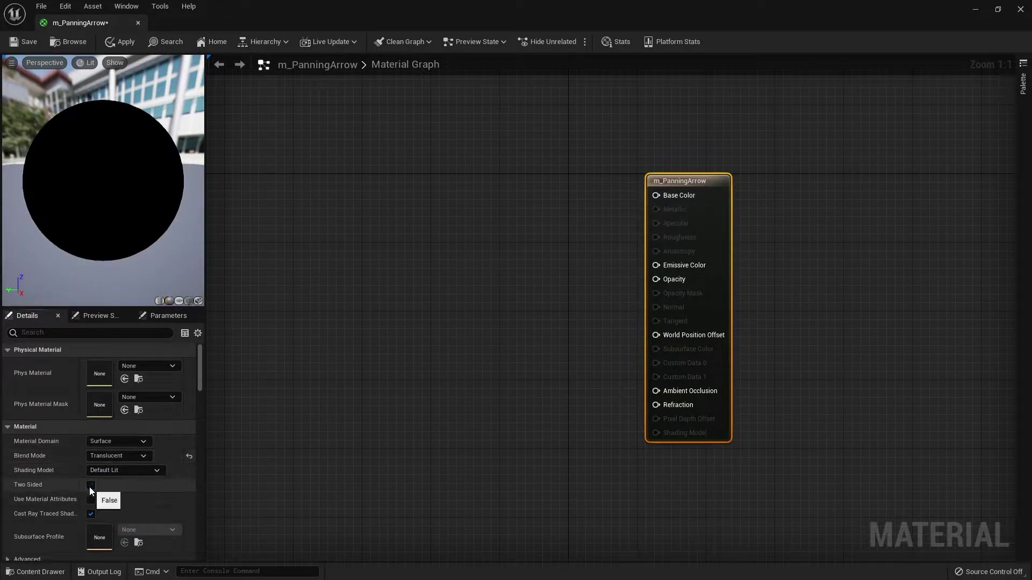
click(389, 377)
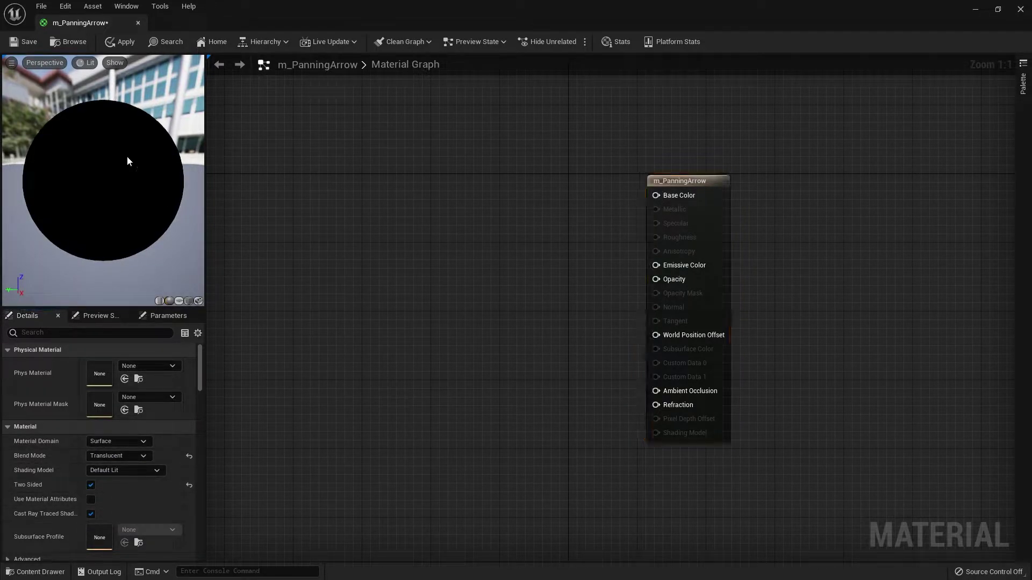
- Add a VectorParameter named Color to the material graph and place it beside the Base Color input of the output node
drag(710, 193, 727, 196)
right_drag(603, 240, 520, 244)
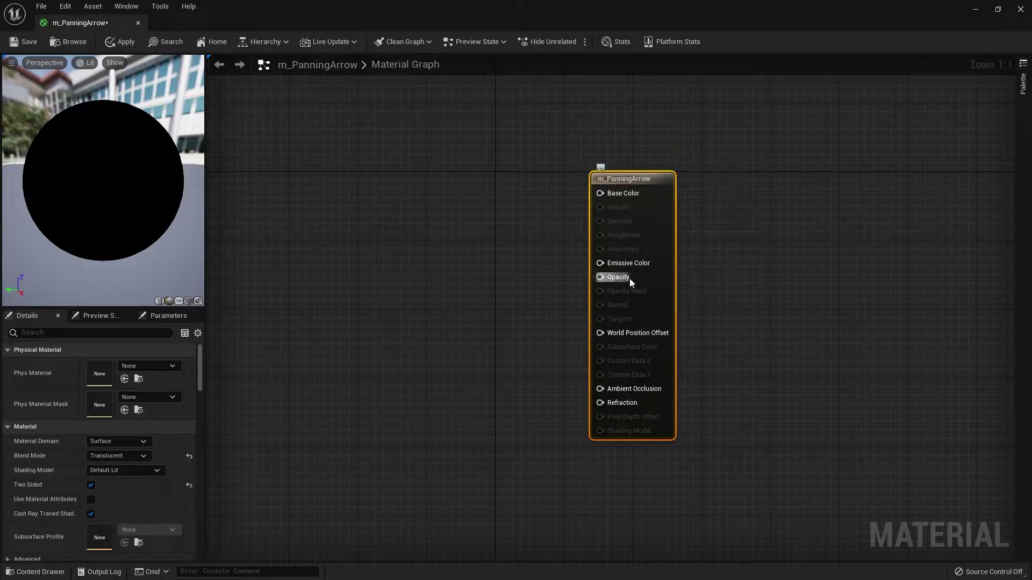
click(442, 203)
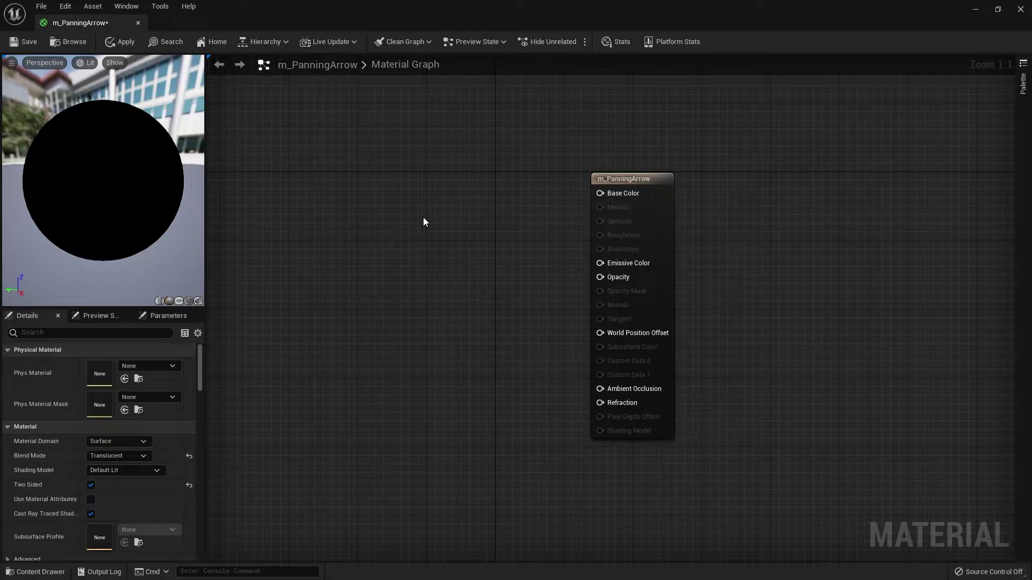
right_click(423, 221)
text(vector par)
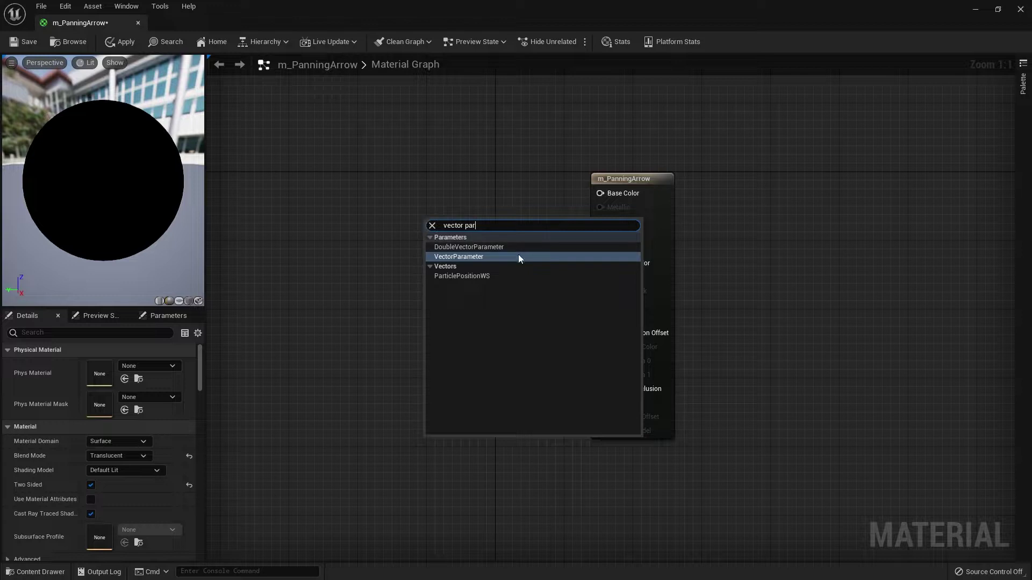
click(485, 257)
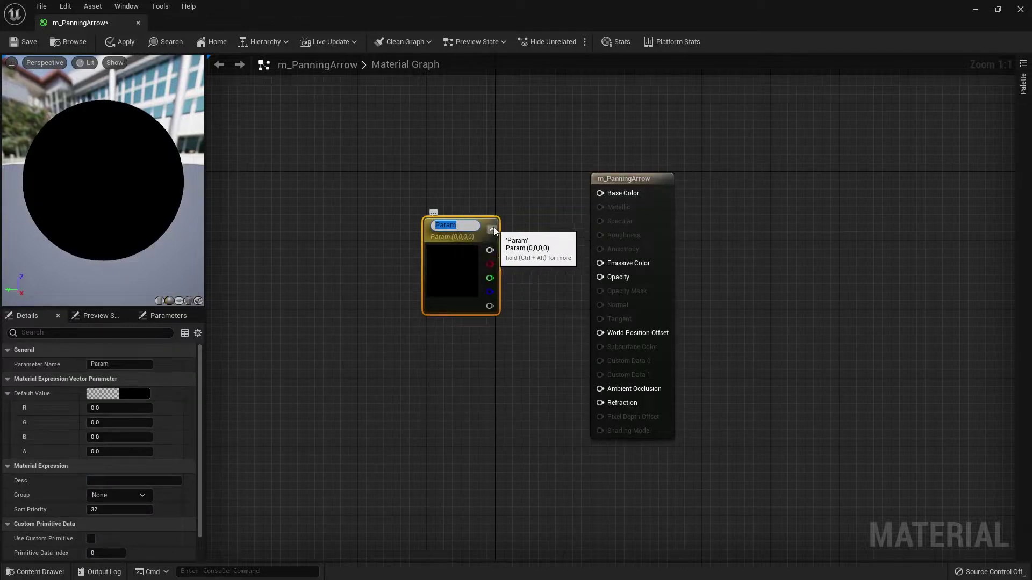
text(Color)
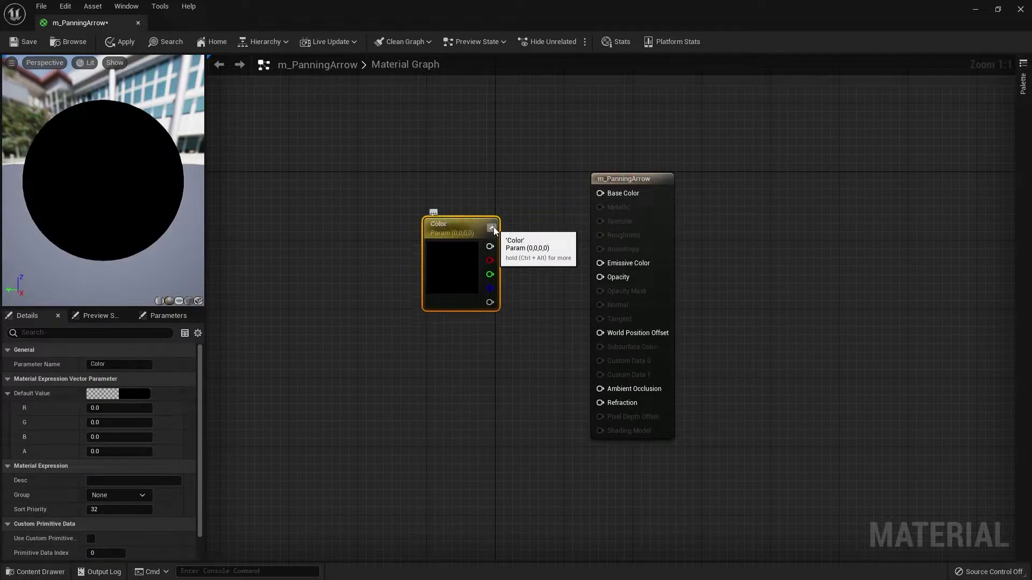
key(Return)
drag(459, 224, 421, 172)
click(466, 330)
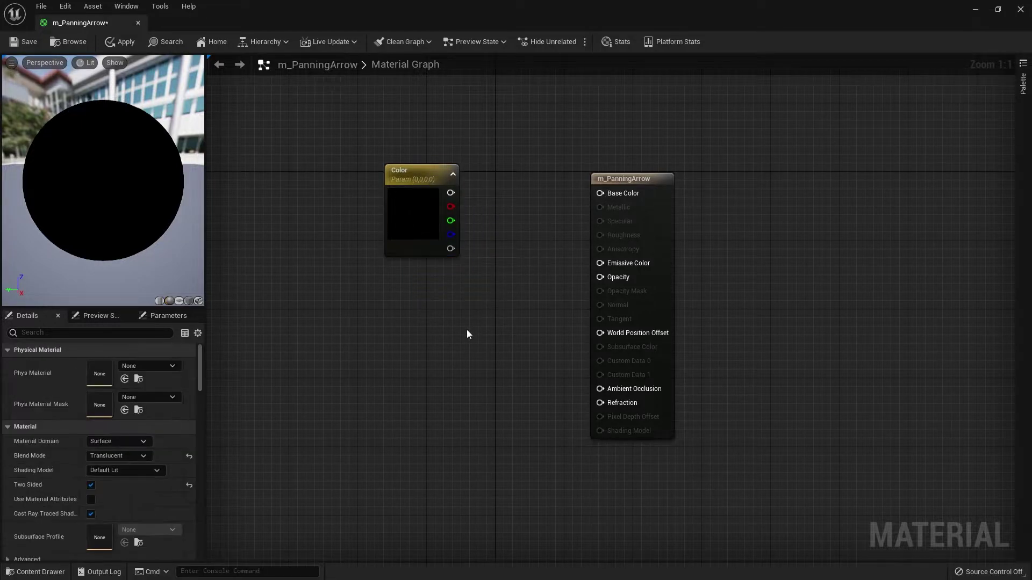
click(417, 308)
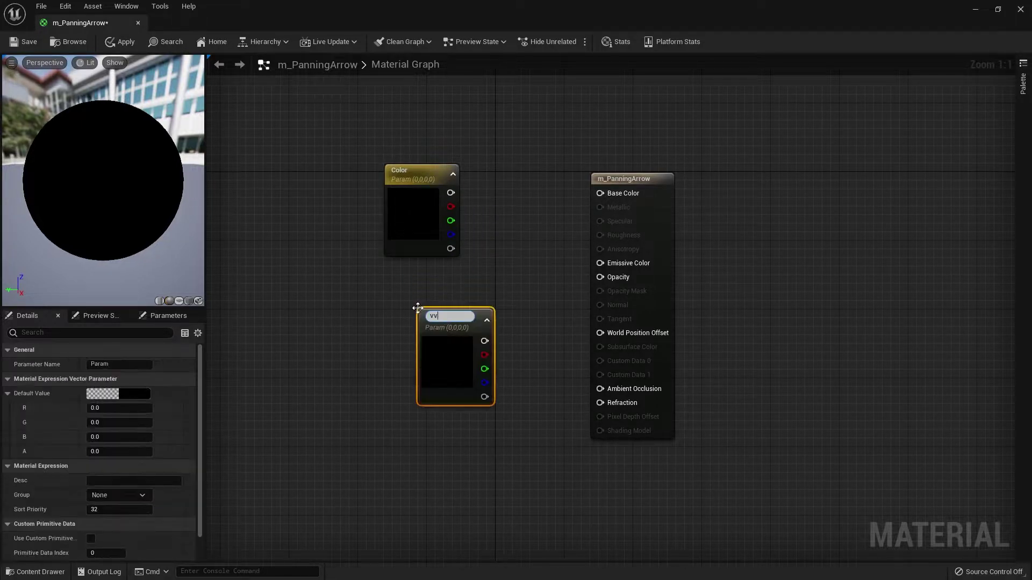
text(vvvvv)
click(514, 311)
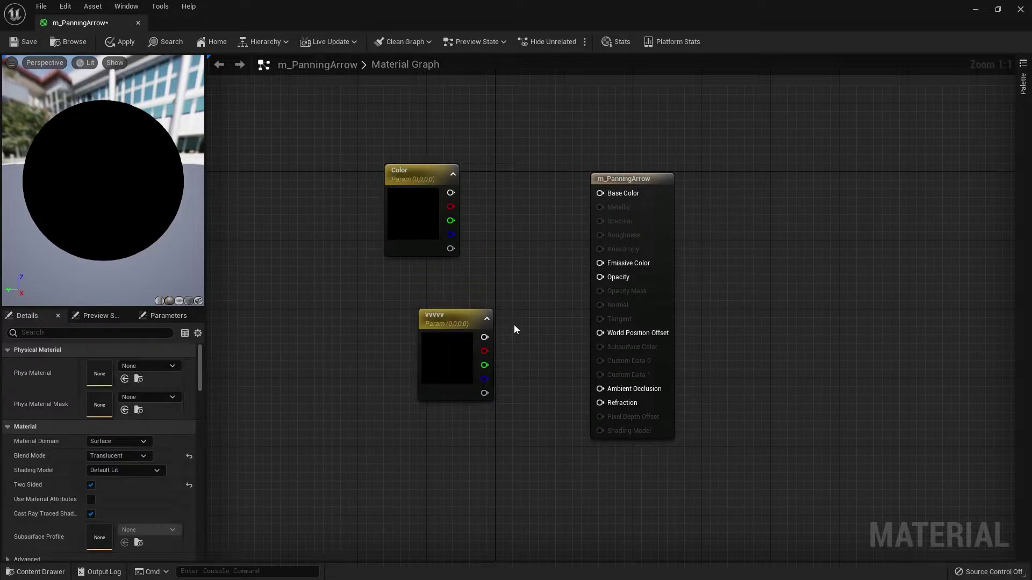
click(452, 321)
key(Delete)
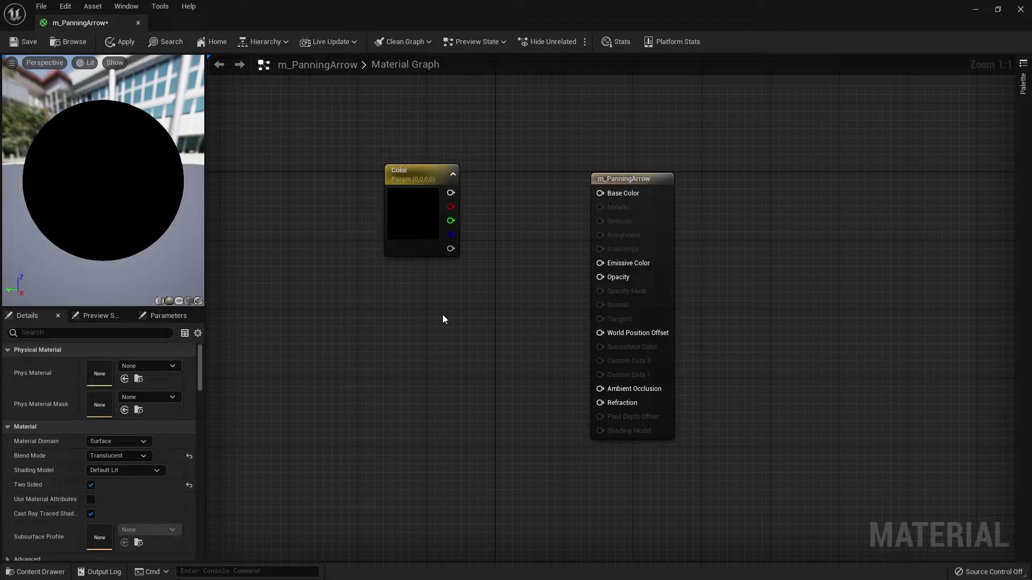
- Add a TextureSample node to the material graph and place it below the Color parameter
right_click(442, 314)
text(text)
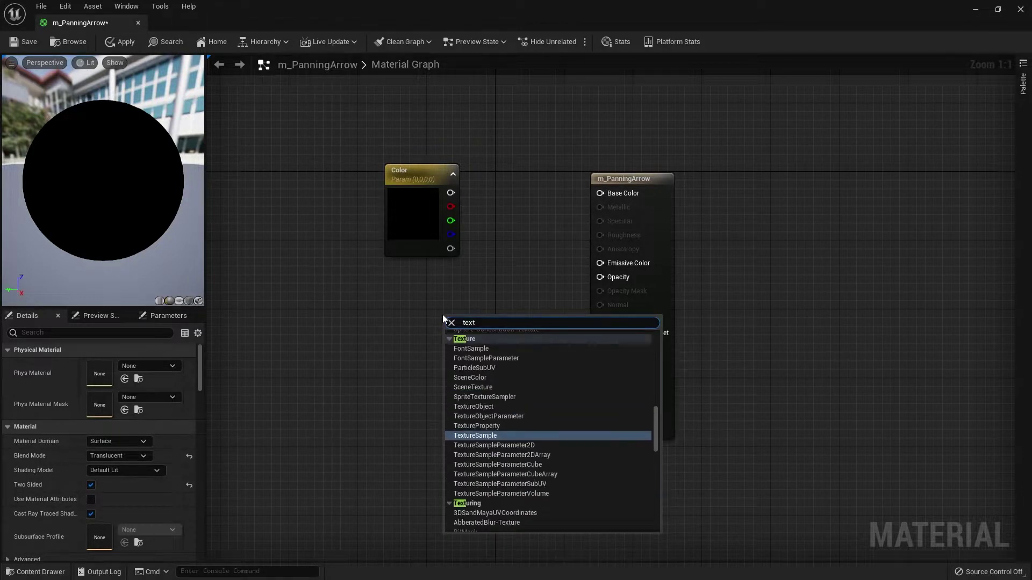
click(477, 436)
drag(474, 414, 426, 385)
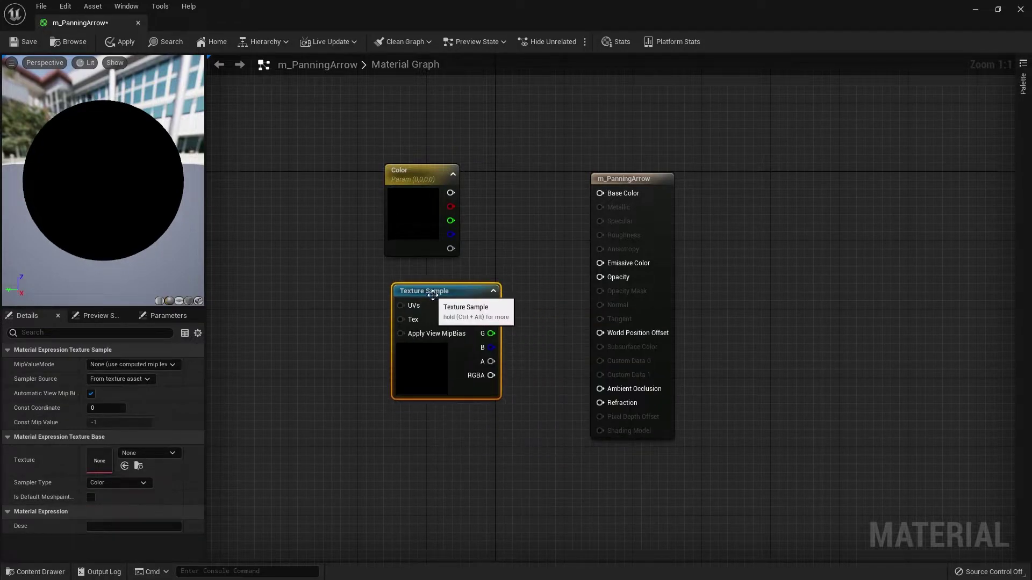
click(444, 470)
key(t)
click(448, 466)
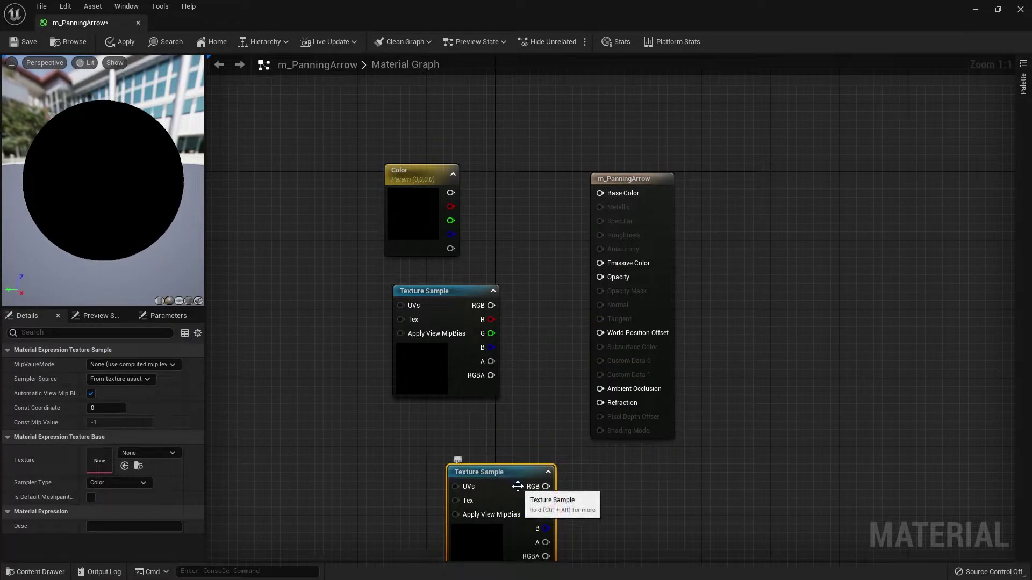
drag(528, 472, 491, 436)
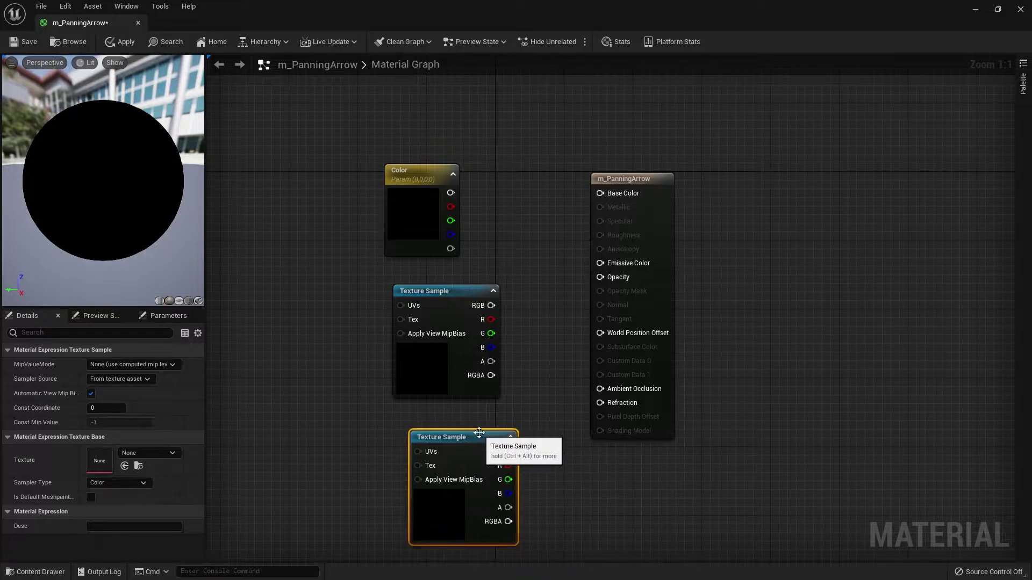
key(Delete)
- Assign the arrow texture to the Texture Sample node and move the node farther from the material output node
click(432, 353)
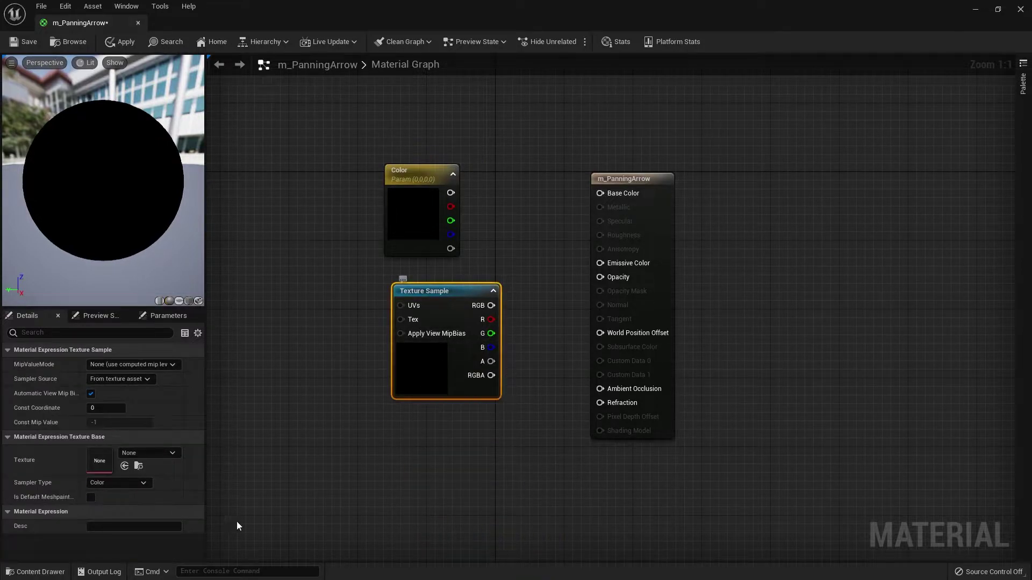
click(157, 451)
text(arrow)
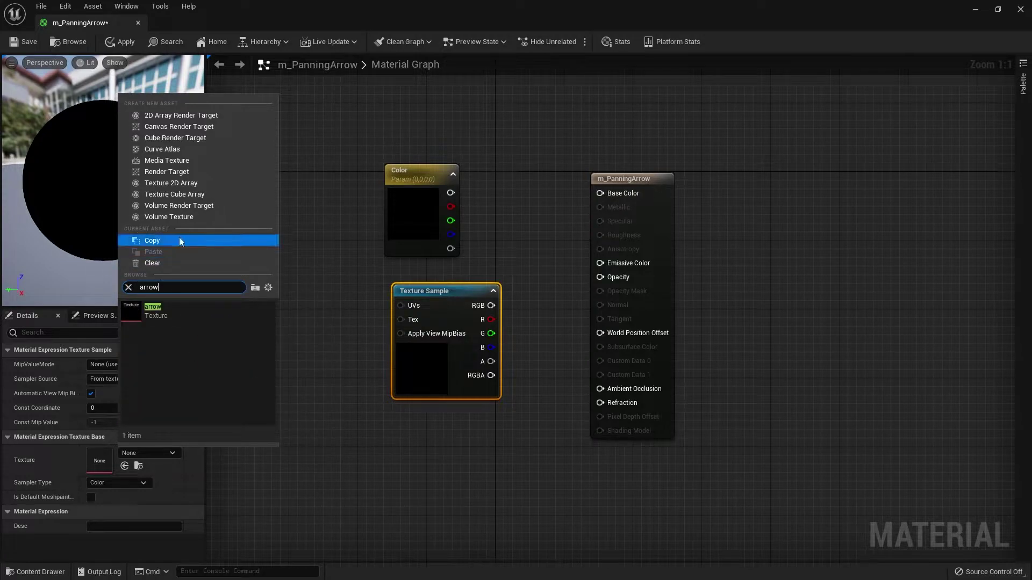
click(155, 310)
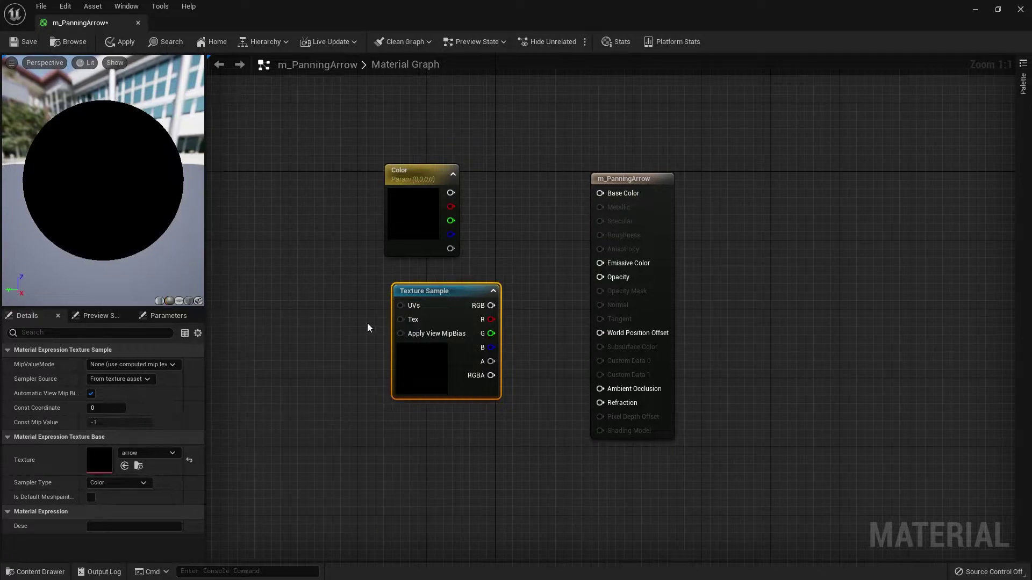
drag(465, 294, 388, 295)
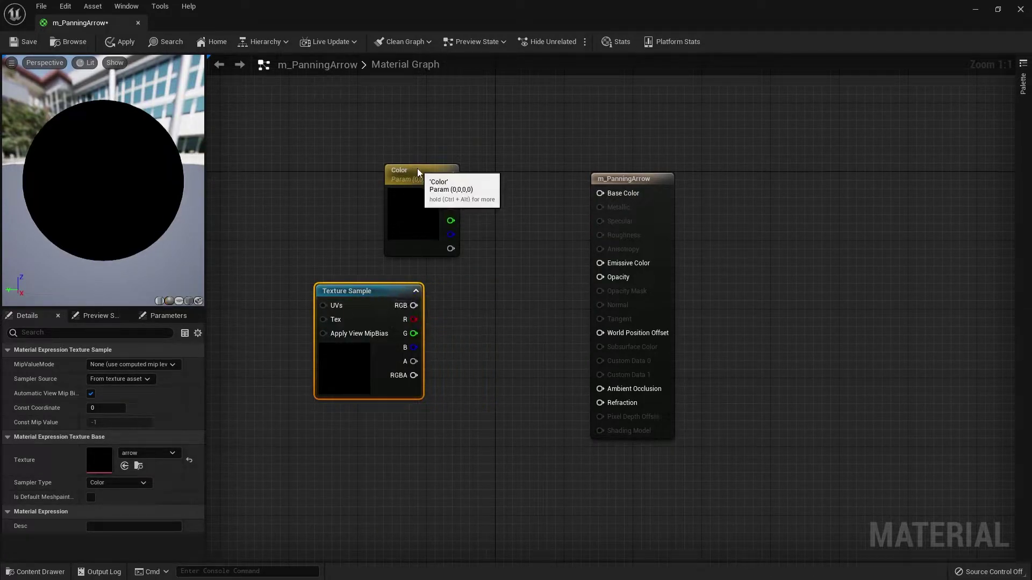
- Move the Color node away from the output node and feed its combined color output into input A of a new Multiply node
drag(417, 169, 450, 200)
click(463, 211)
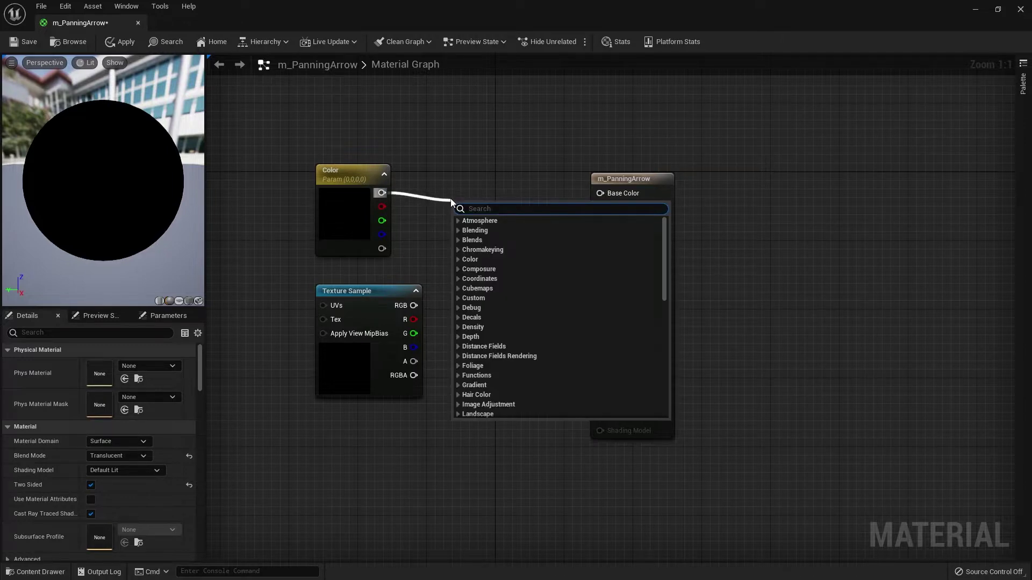
text(multi)
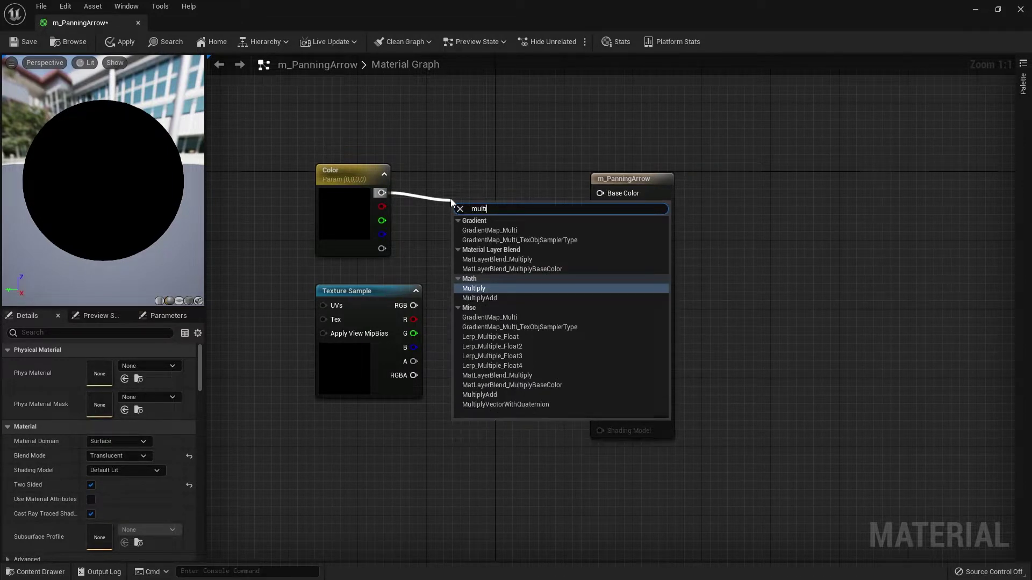
click(491, 291)
drag(479, 210, 474, 216)
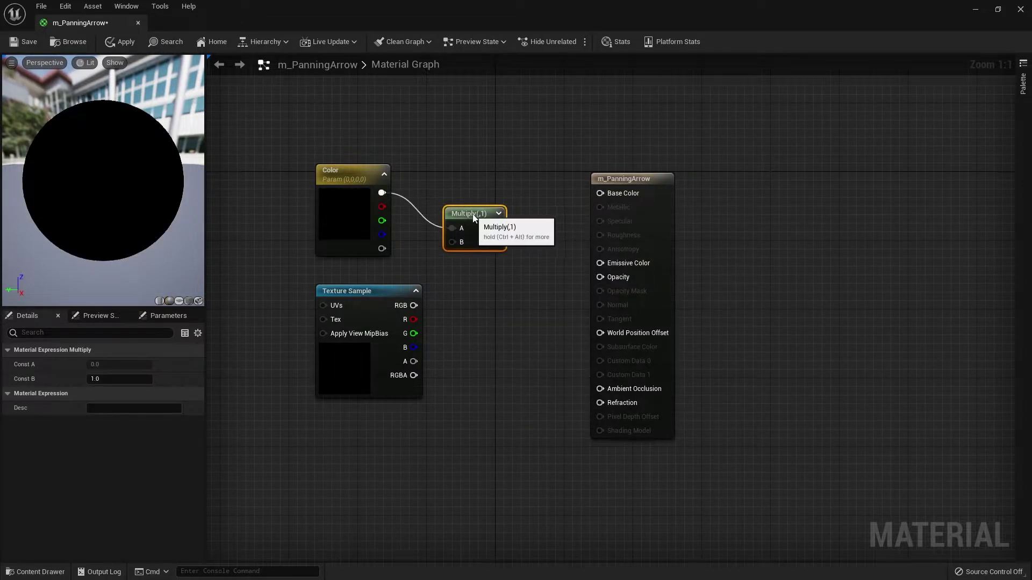
- Connect the Texture Sample's alpha to Multiply's B input and Multiply's output to Base Color, and save the material
drag(382, 294, 346, 294)
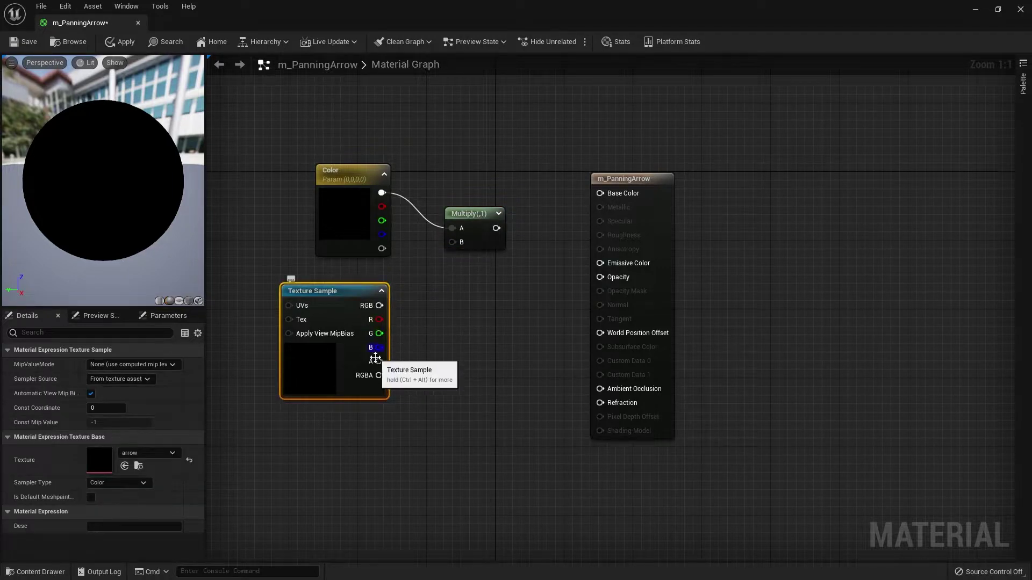
drag(379, 361, 605, 198)
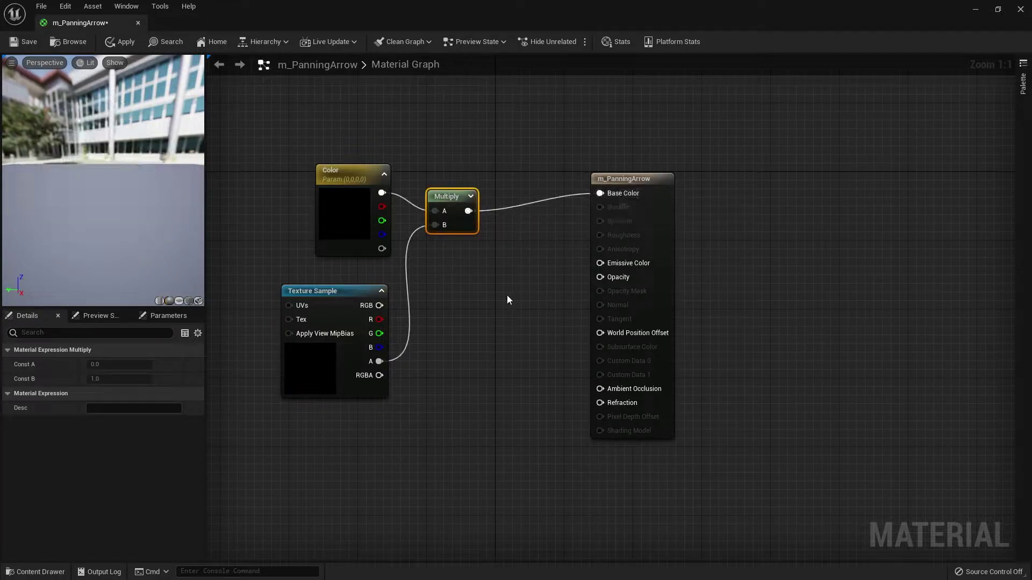
right_drag(507, 295, 577, 303)
click(102, 41)
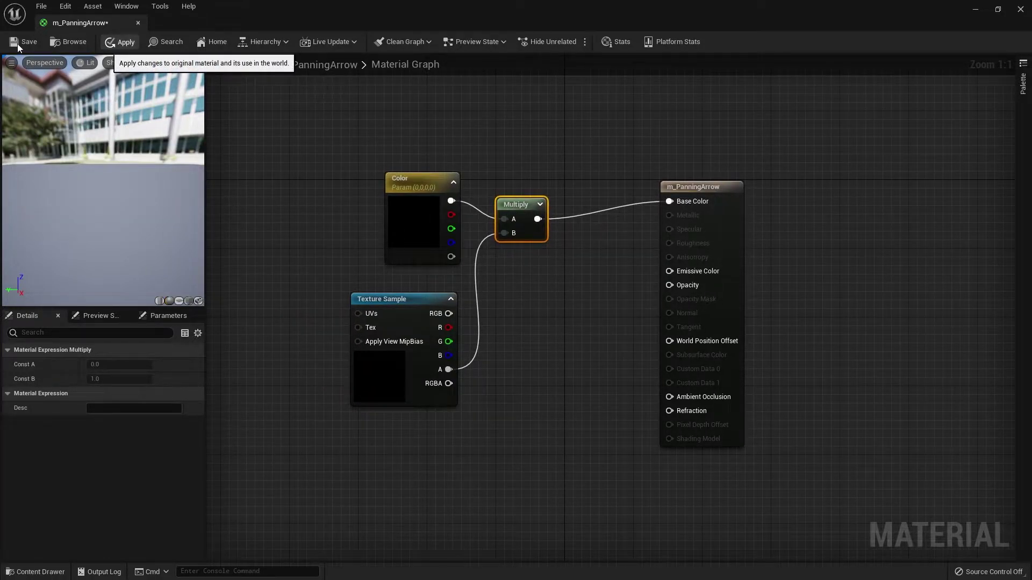
click(17, 42)
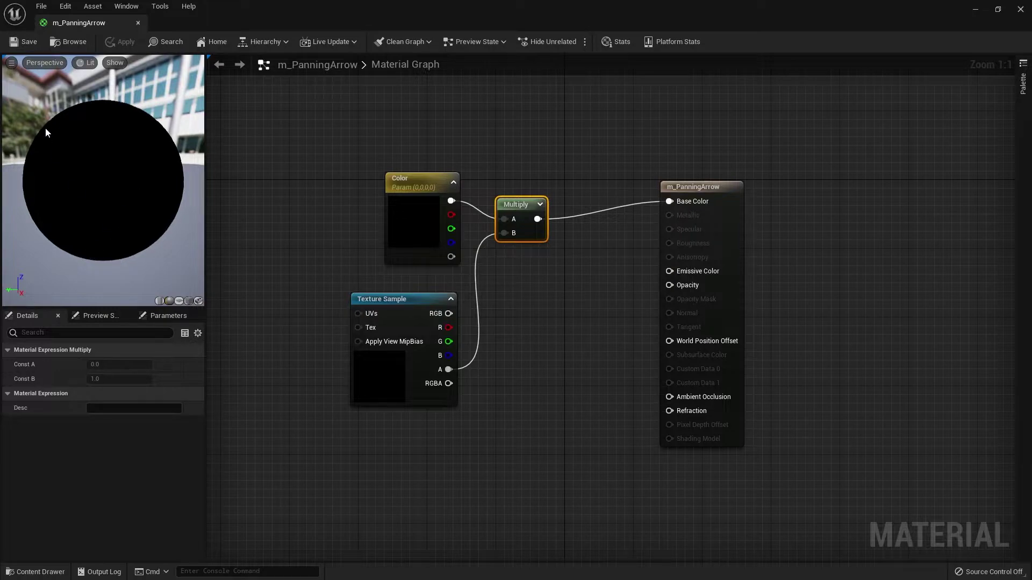
drag(45, 131, 161, 134)
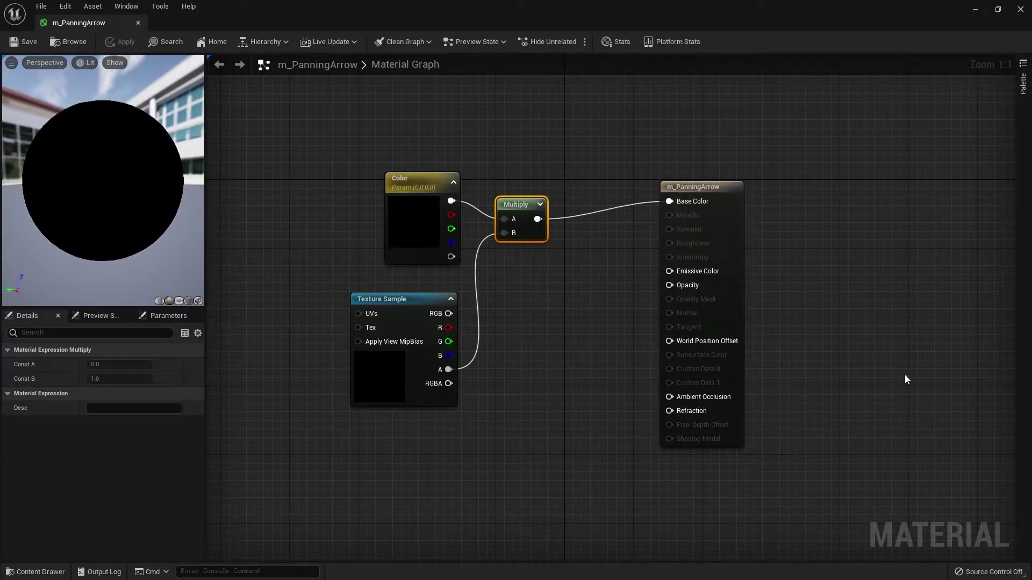
- Connect the Texture Sample's alpha output to the material's Opacity input and orbit the preview to check the arrow shape
click(633, 298)
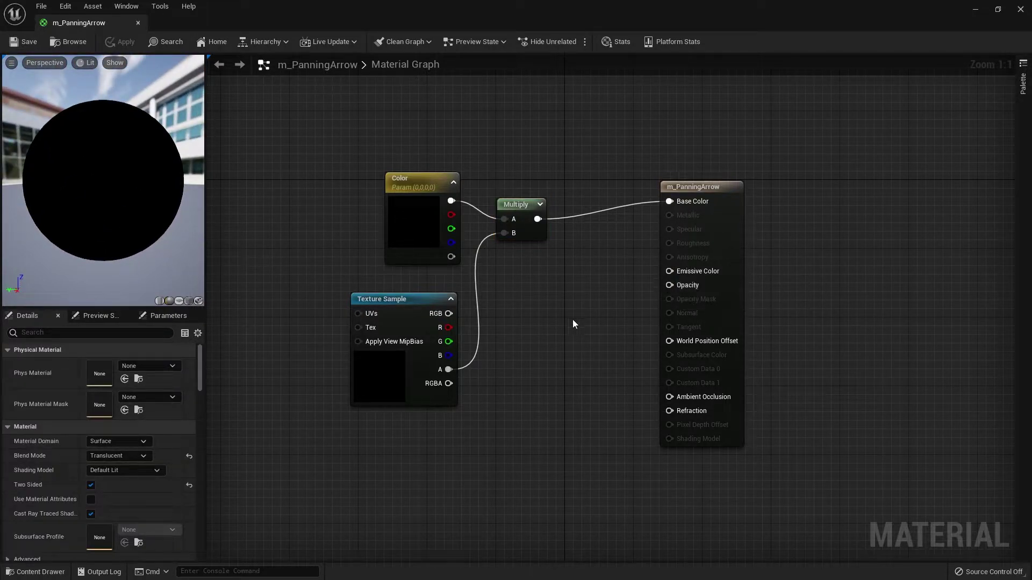
drag(448, 370, 673, 287)
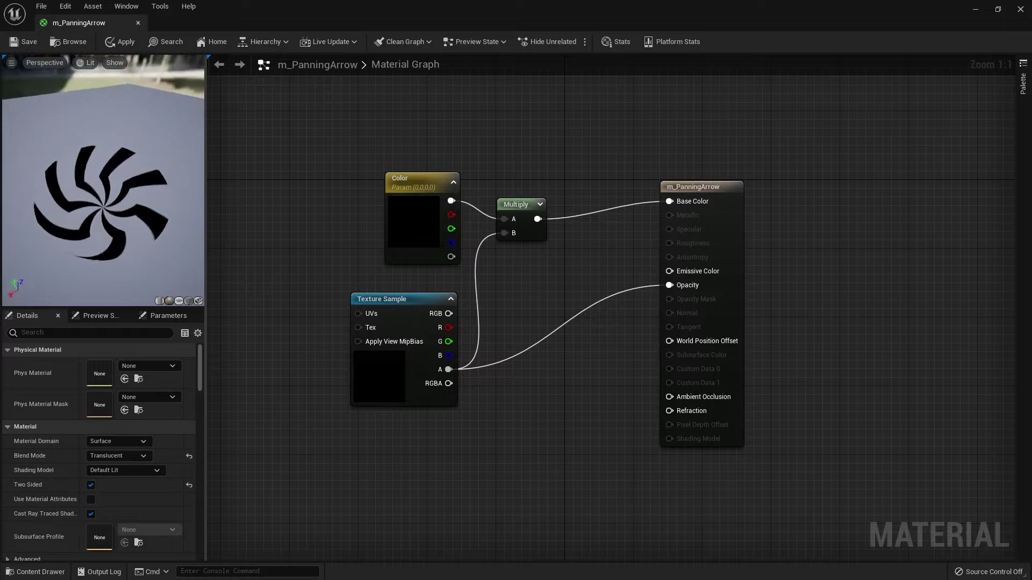
mouse_move(155, 249)
mouse_down()
mouse_move(139, 226)
mouse_move(154, 249)
mouse_up()
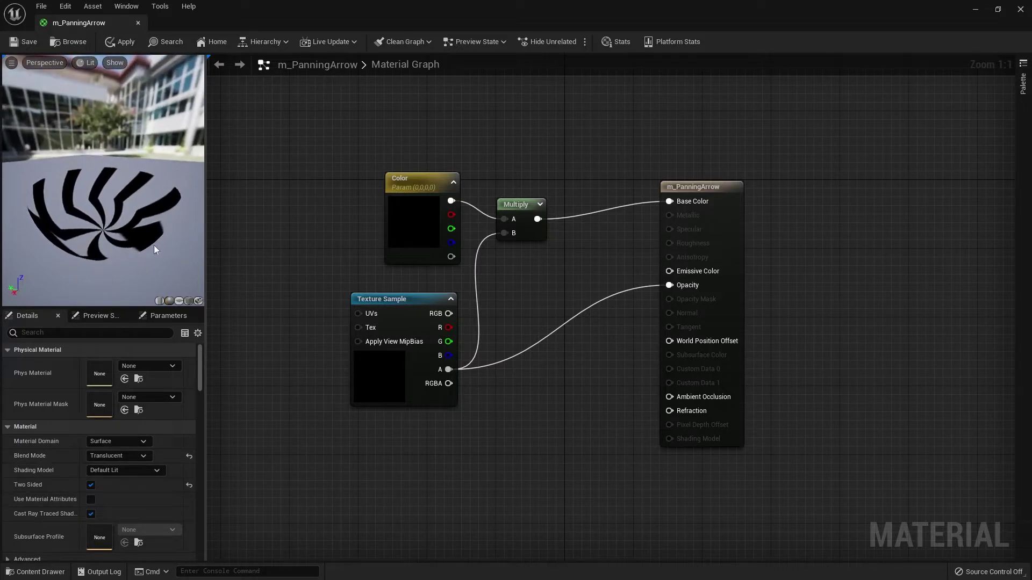
- Set the Color parameter to yellow (R 1.0, G 0.936899, B 0.153426) and move its node away from Multiply
click(414, 234)
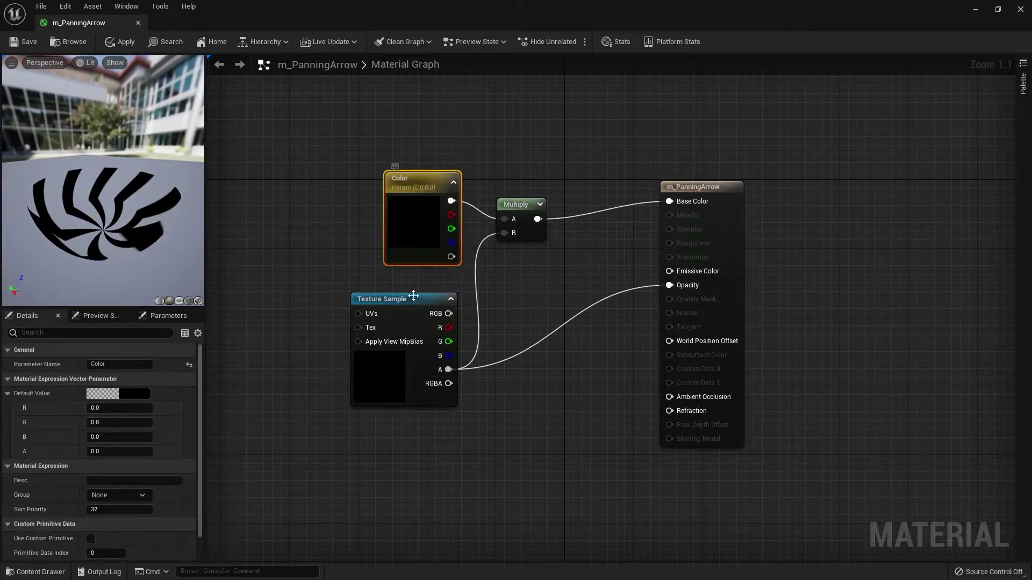
double_click(414, 234)
drag(503, 346, 505, 367)
drag(569, 330, 570, 274)
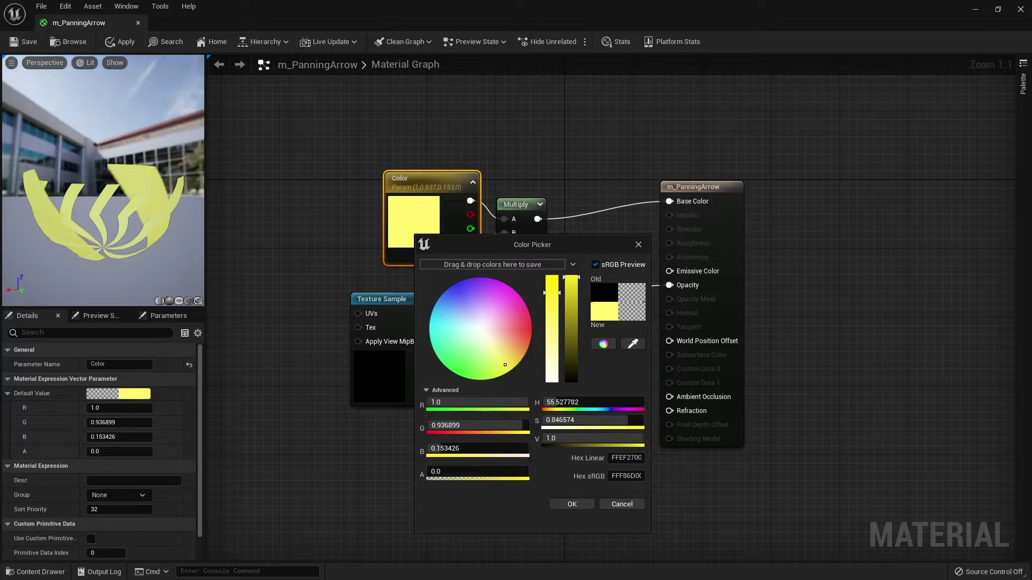
click(581, 505)
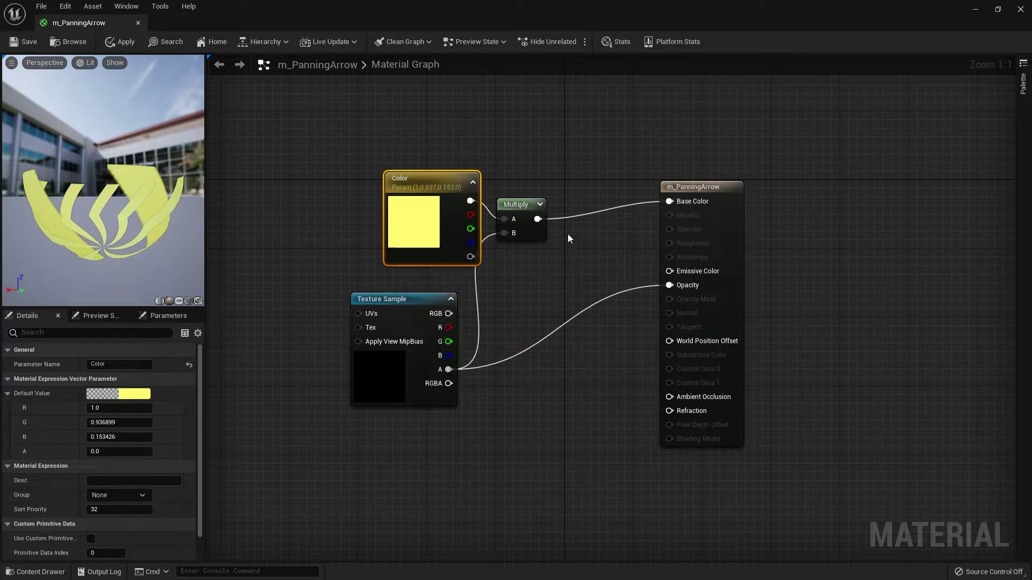
drag(441, 188, 390, 170)
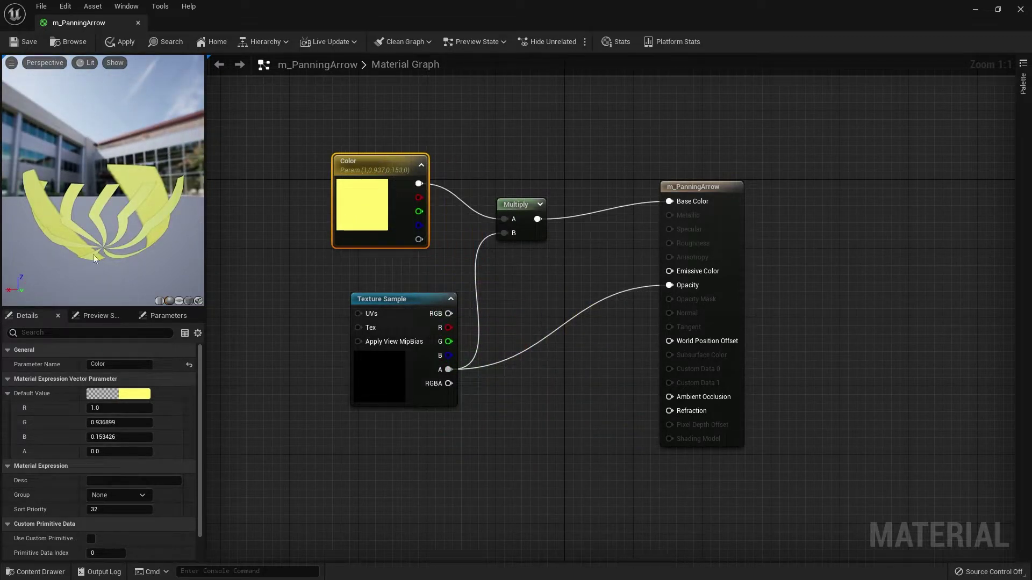
click(542, 449)
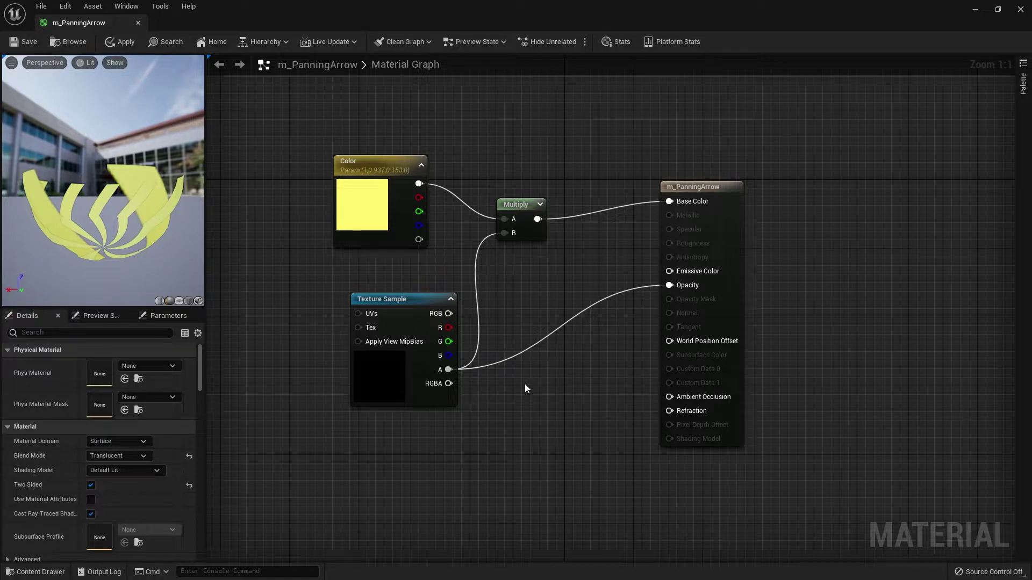
- Add a Panner node to the graph and place it on the input side of the Texture Sample
right_drag(524, 383, 492, 299)
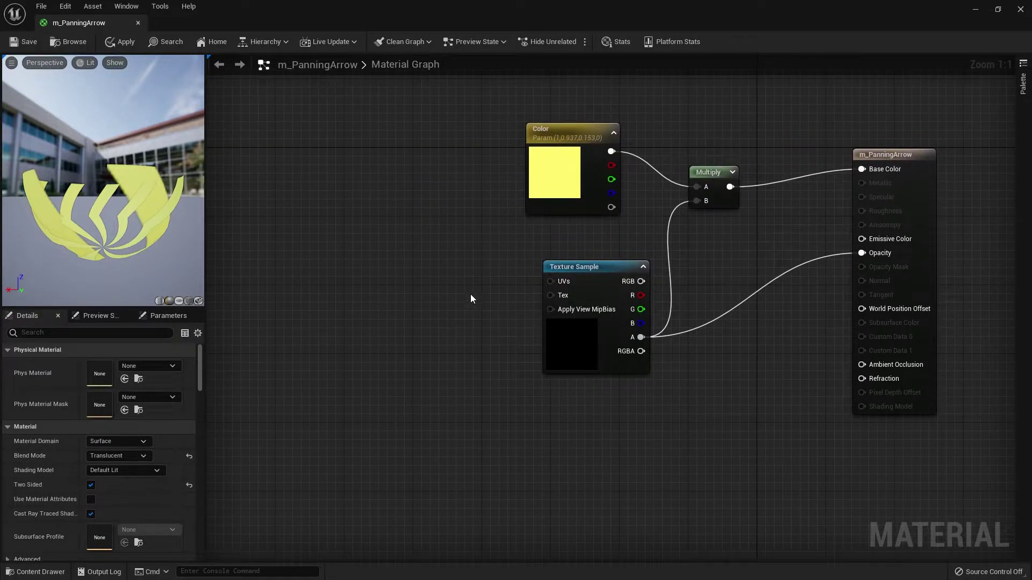
right_click(445, 282)
text(p)
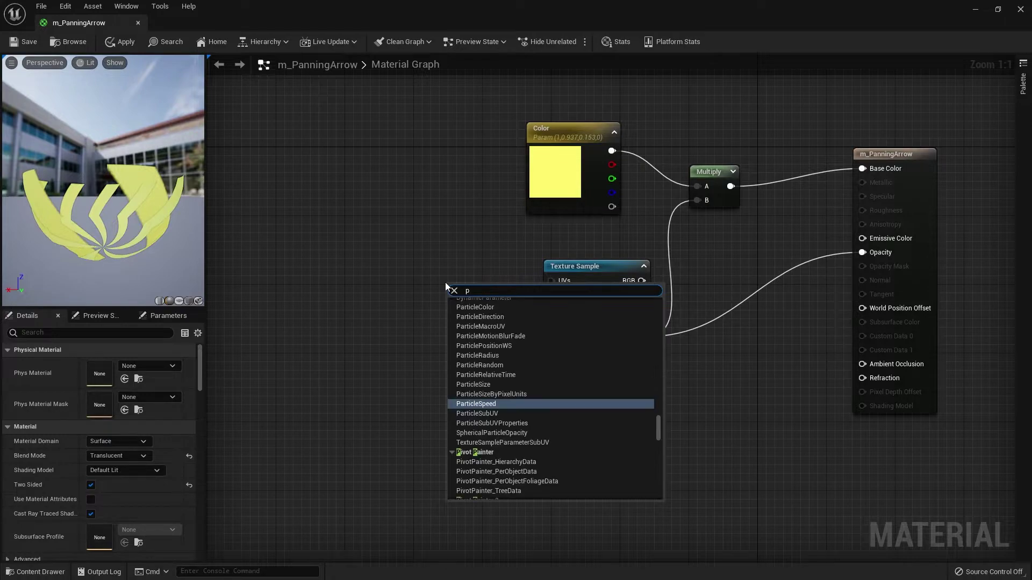
text(anner)
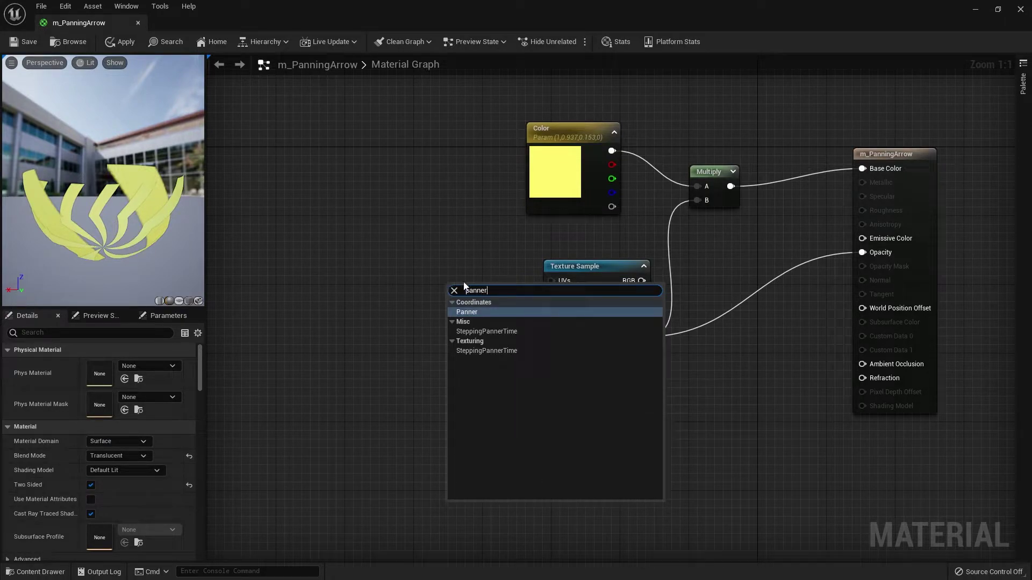
click(468, 313)
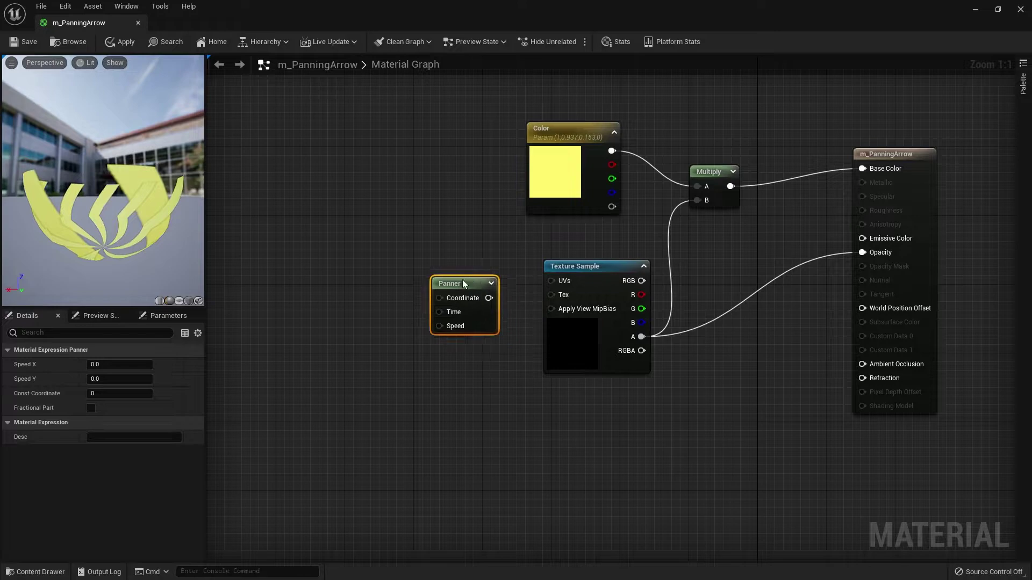
drag(463, 284, 438, 256)
- Connect the Panner's output to the Texture Sample's UVs input and line the Panner up with it
click(504, 298)
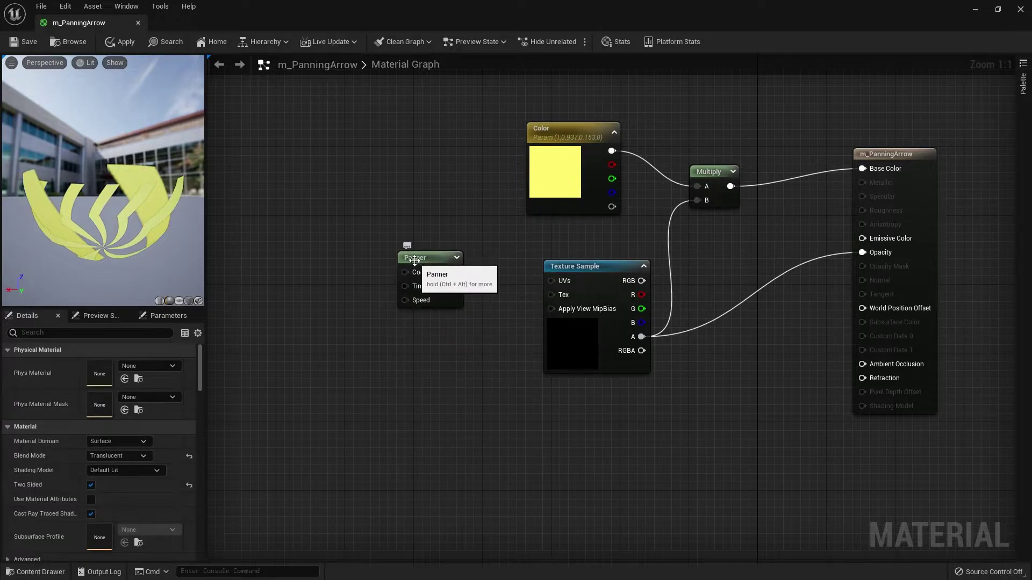
key(ctrl+alt)
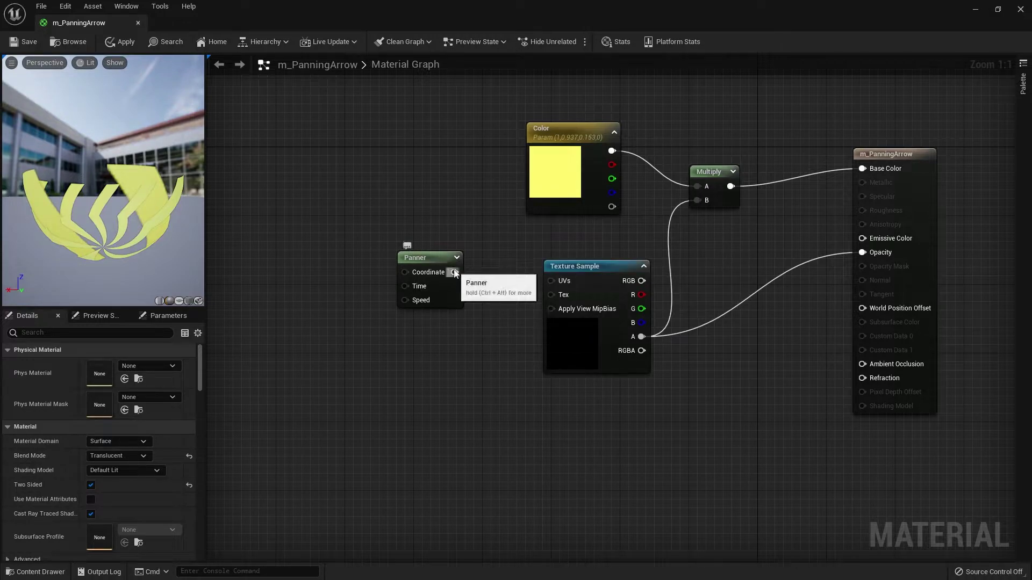
drag(454, 271, 557, 339)
right_drag(558, 338, 650, 351)
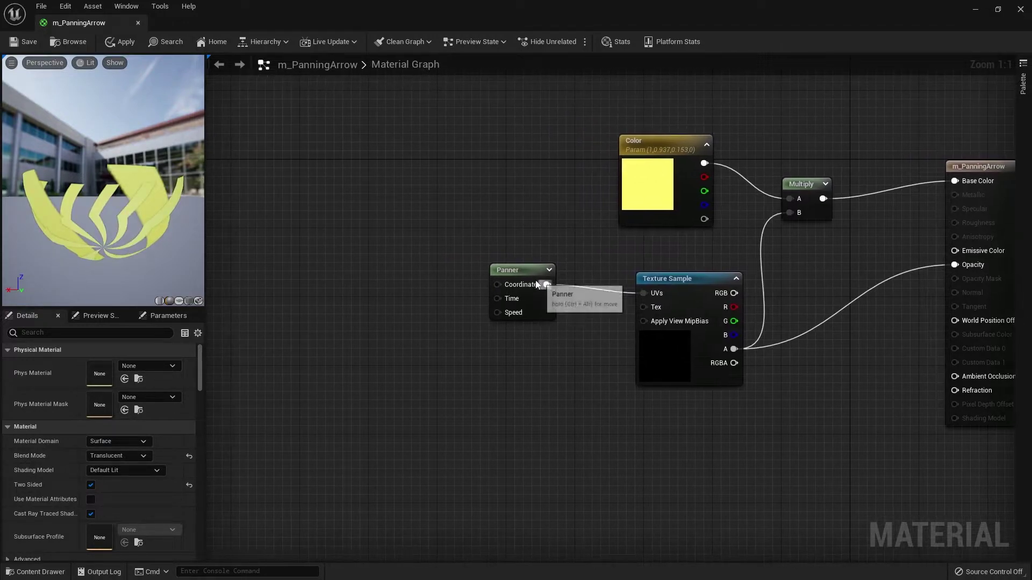
click(501, 325)
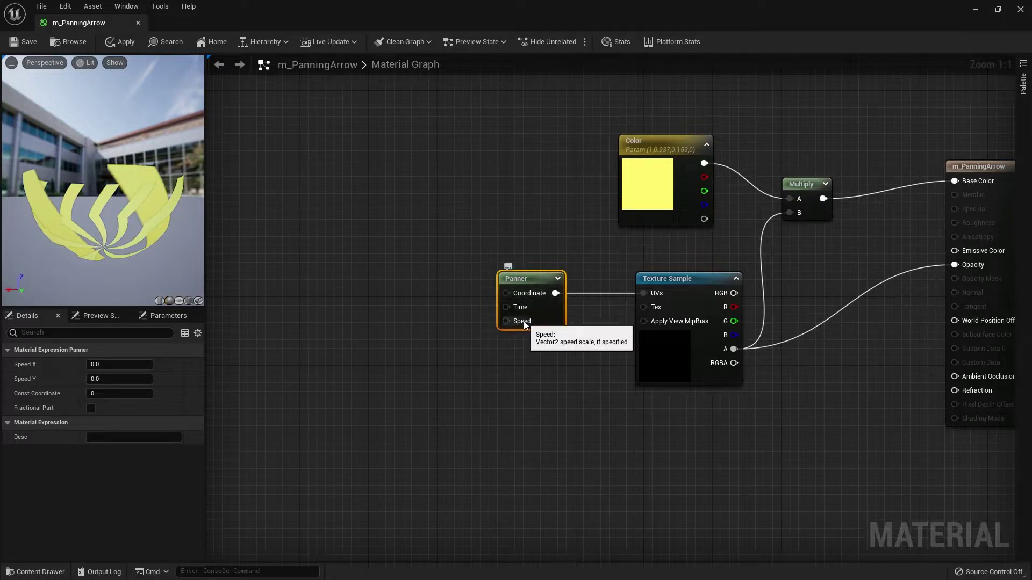
- Add a TextureCoordinate node beside the Panner's Coordinate input
right_drag(491, 292, 476, 287)
click(446, 297)
right_click(446, 296)
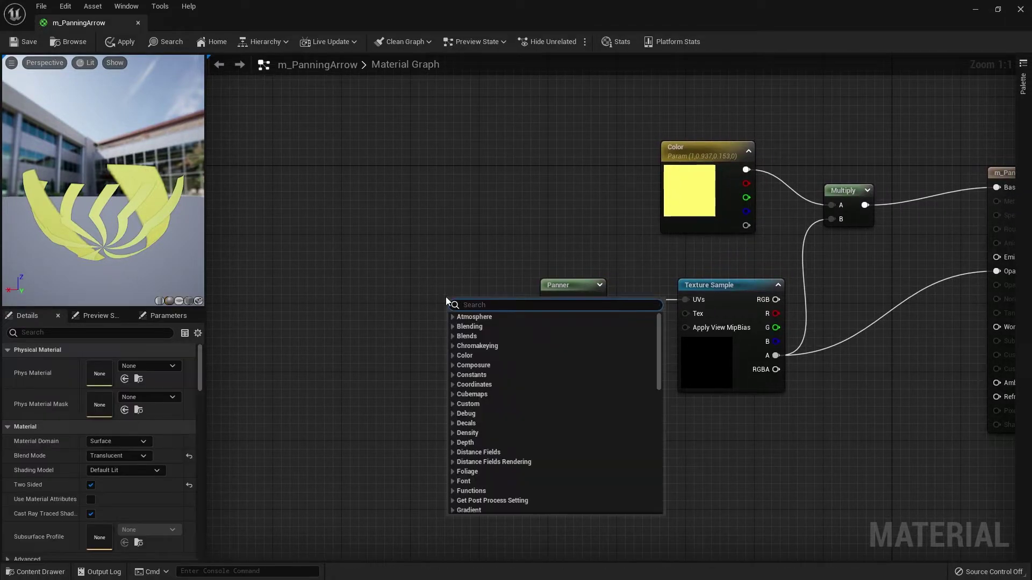
text(tex)
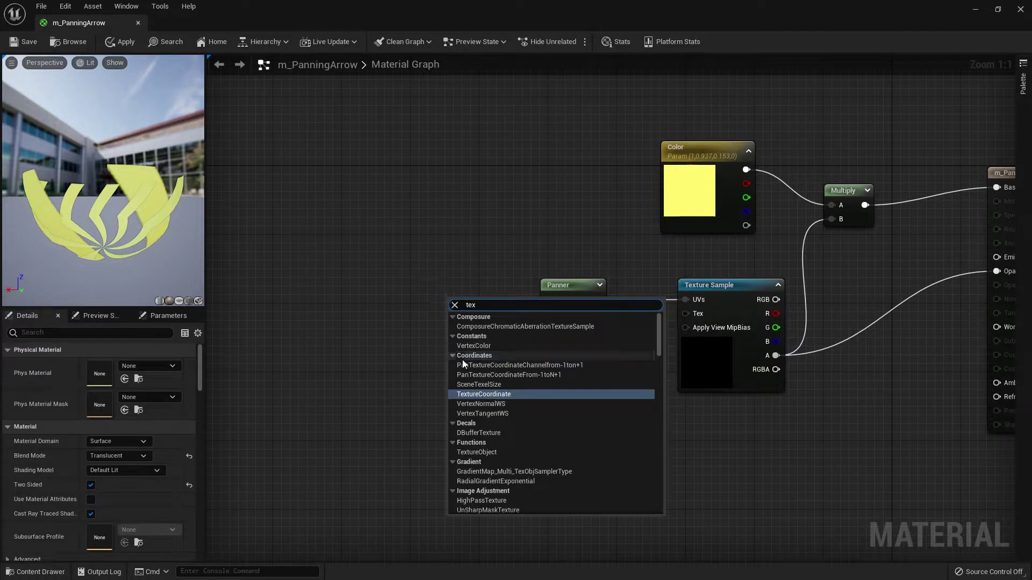
click(475, 396)
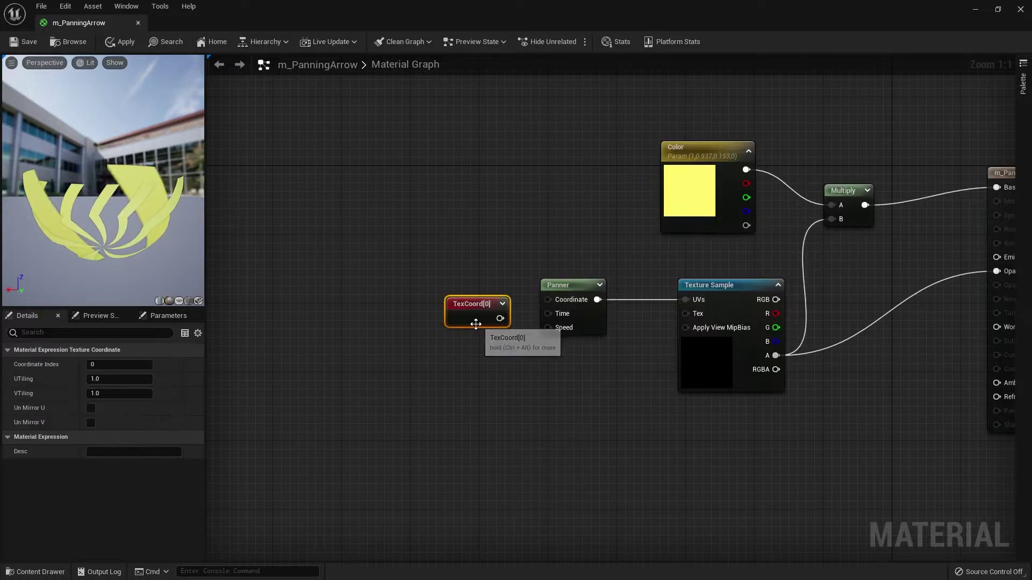
- Connect the TexCoord output to the Panner's Coordinate input and line the TexCoord node up with the Panner
drag(473, 318, 547, 300)
drag(480, 294, 472, 294)
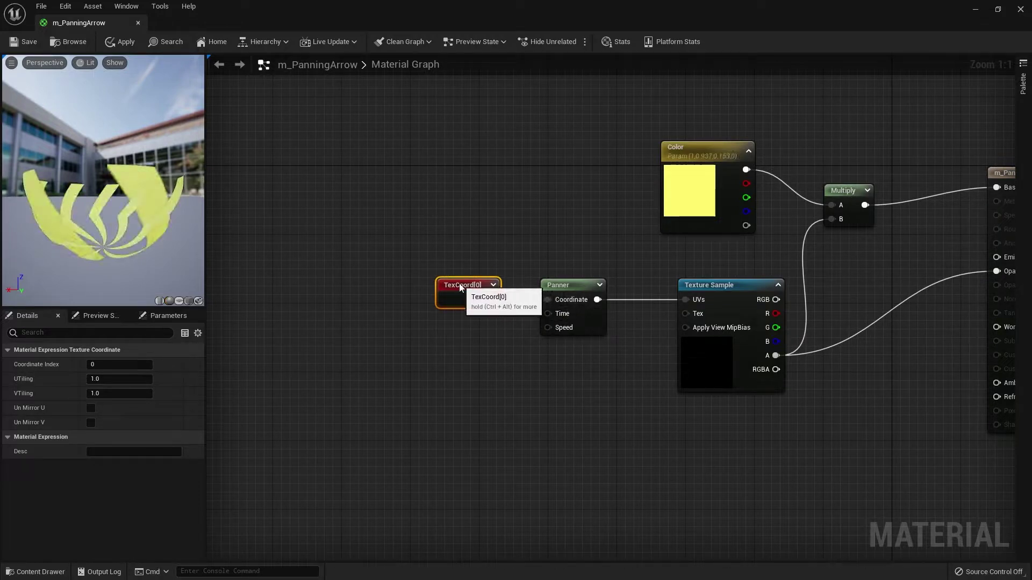
click(337, 423)
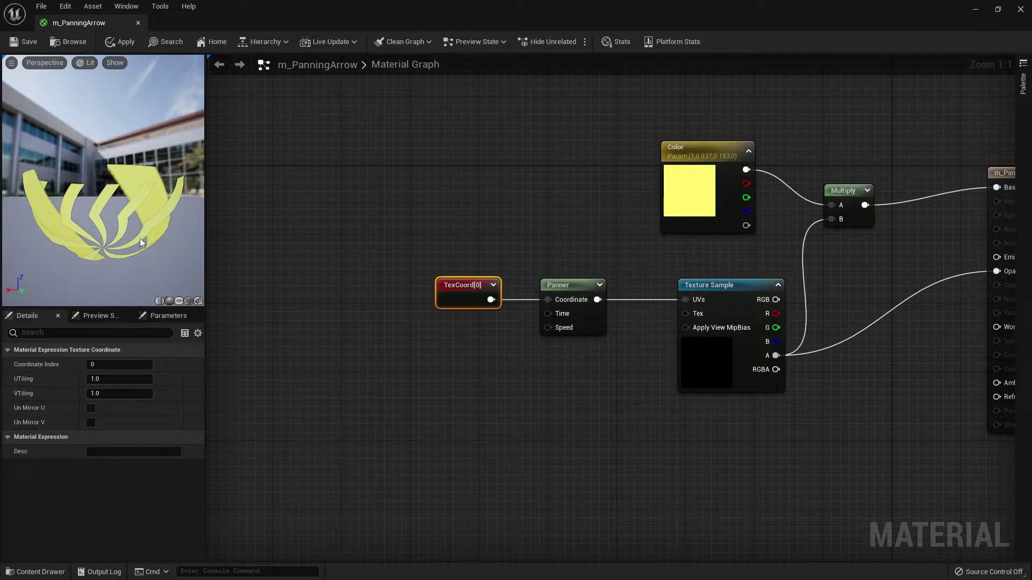
mouse_move(141, 242)
mouse_down()
mouse_move(116, 246)
mouse_move(147, 236)
mouse_up()
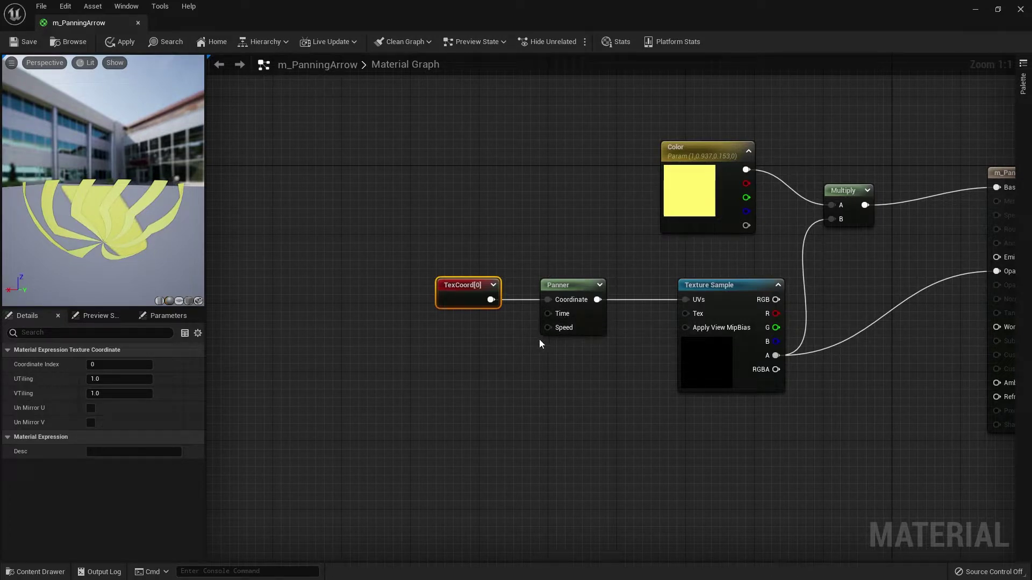
- Add a Constant2Vector node below the TexCoord node
click(489, 350)
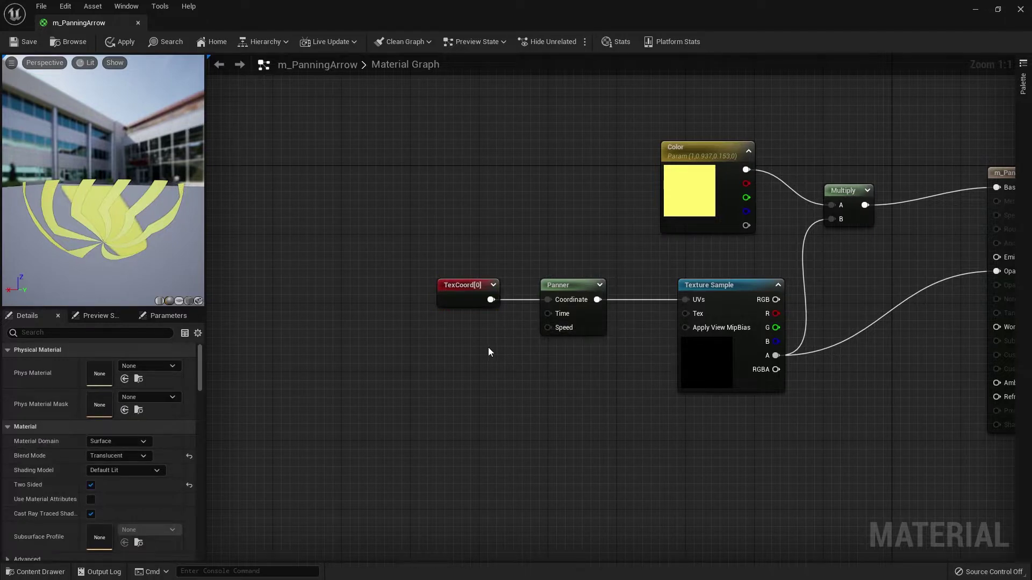
right_click(489, 348)
text(vector)
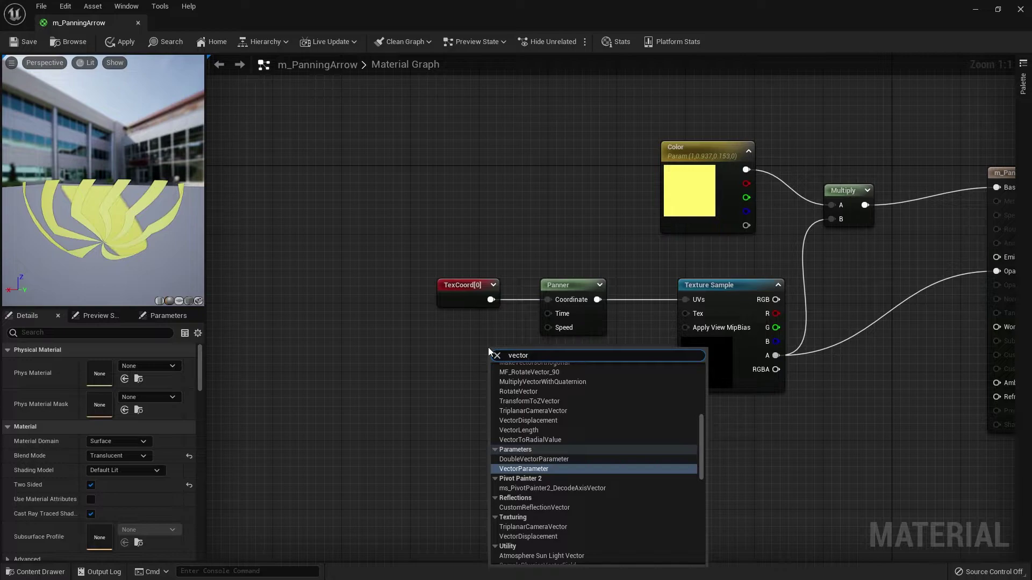
text( 2)
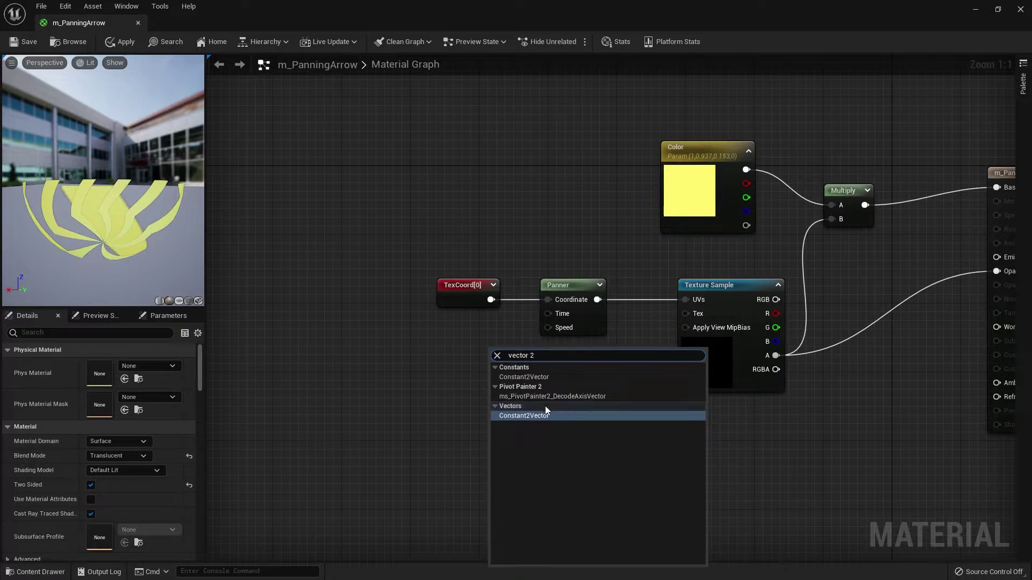
click(520, 415)
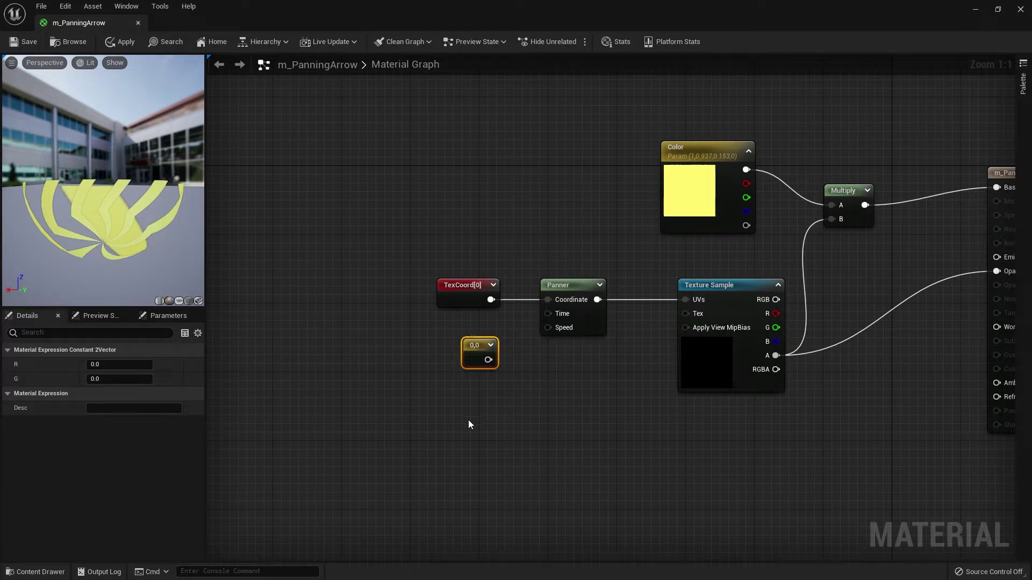
key(ctrl+d)
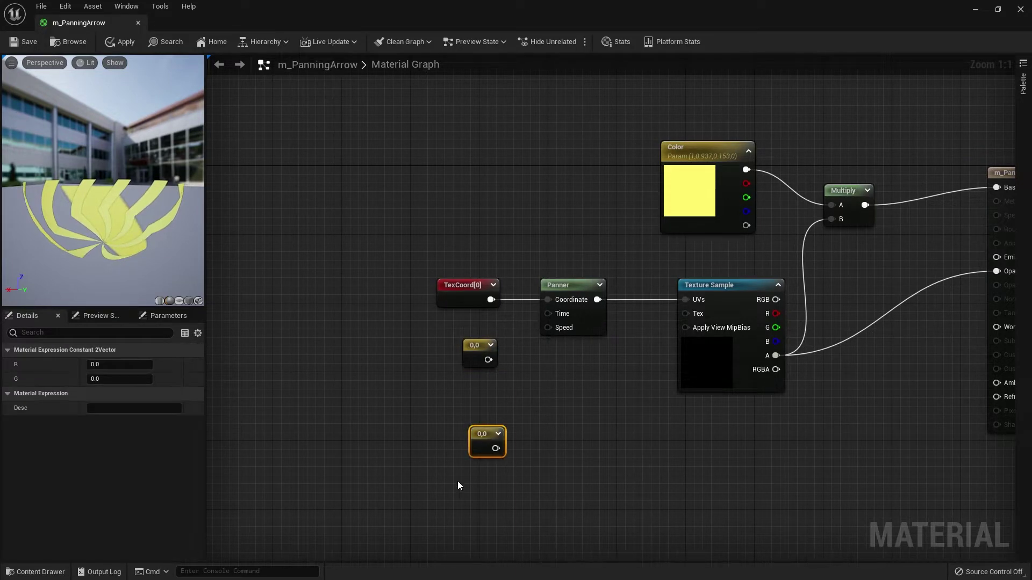
drag(478, 436, 462, 433)
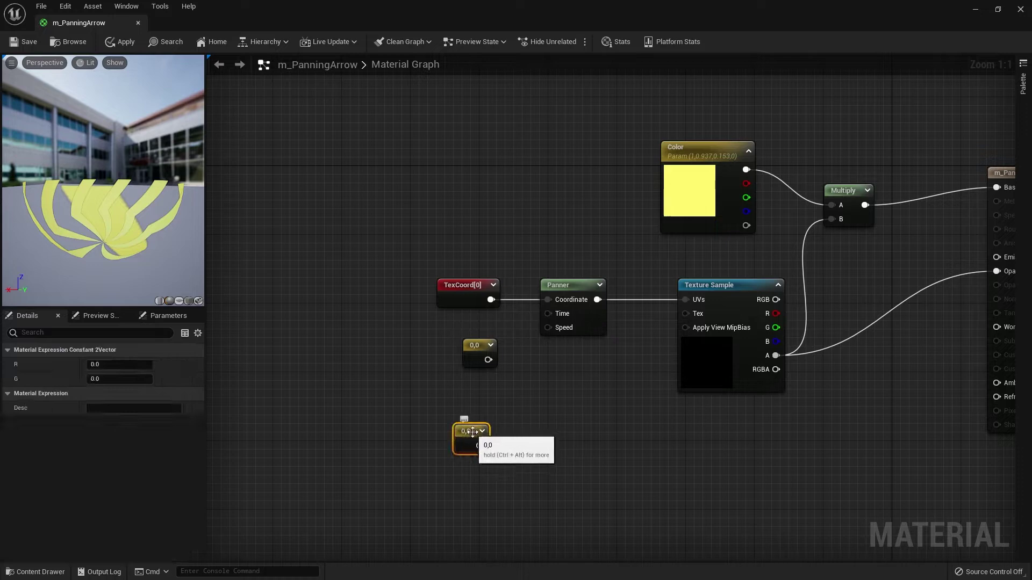
key(Delete)
- Connect the Constant2Vector's output to the Panner's Speed input and position the node below TexCoord
drag(469, 355, 460, 347)
right_drag(510, 379, 502, 396)
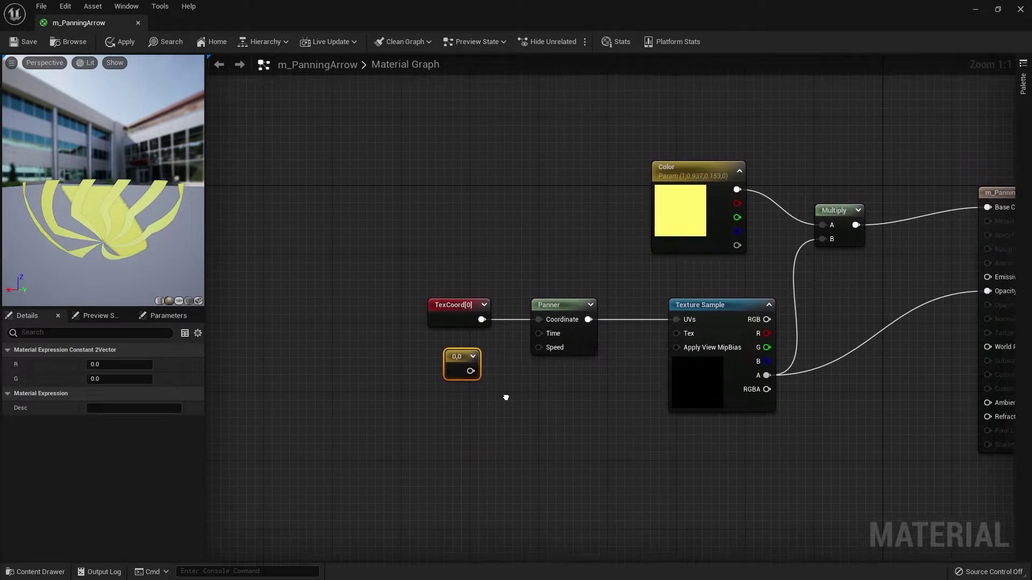
click(502, 397)
drag(536, 347, 537, 347)
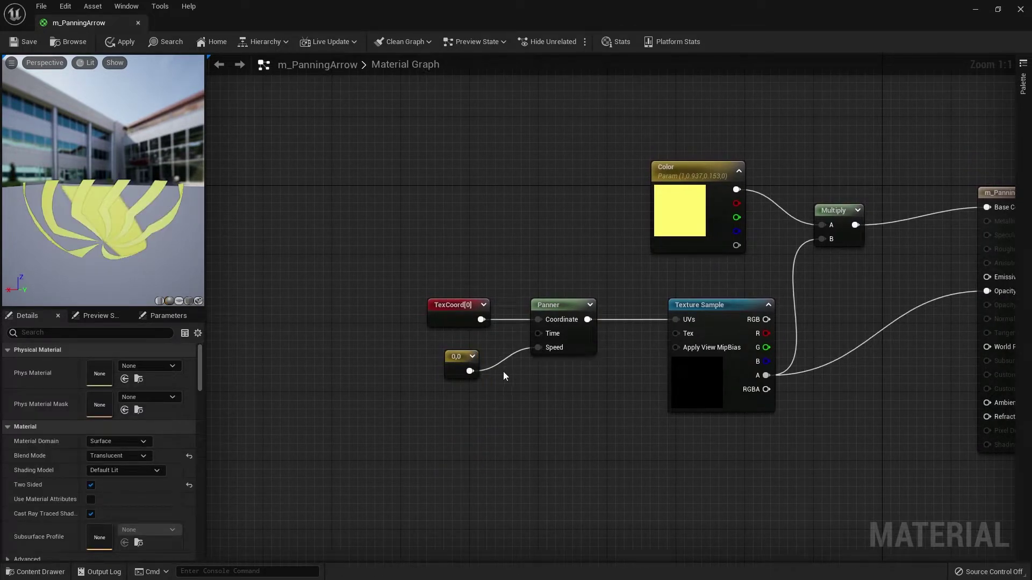
drag(460, 360, 475, 368)
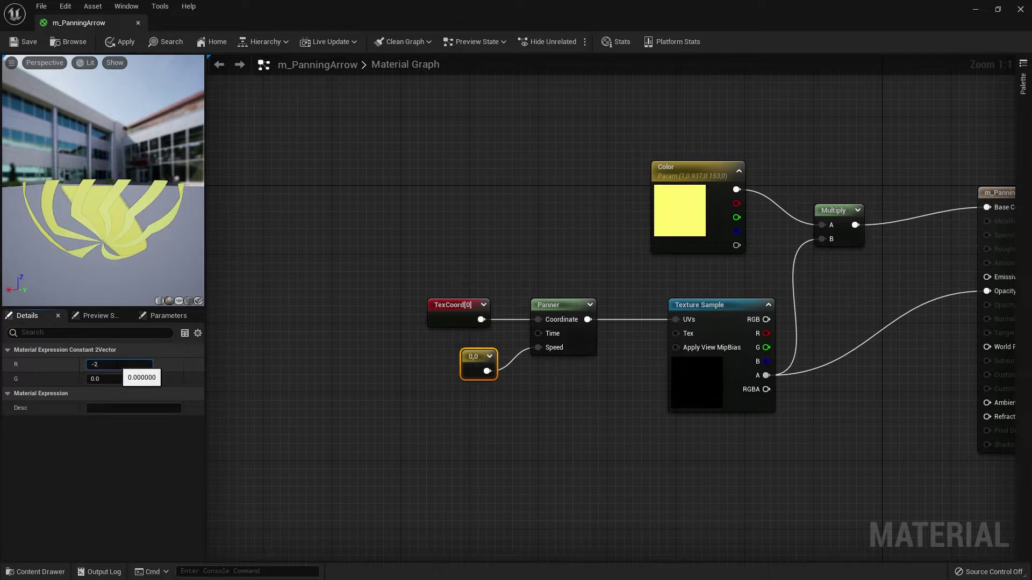
- Try an R value of -2 on the speed vector, check the preview, and reset it
key(Return)
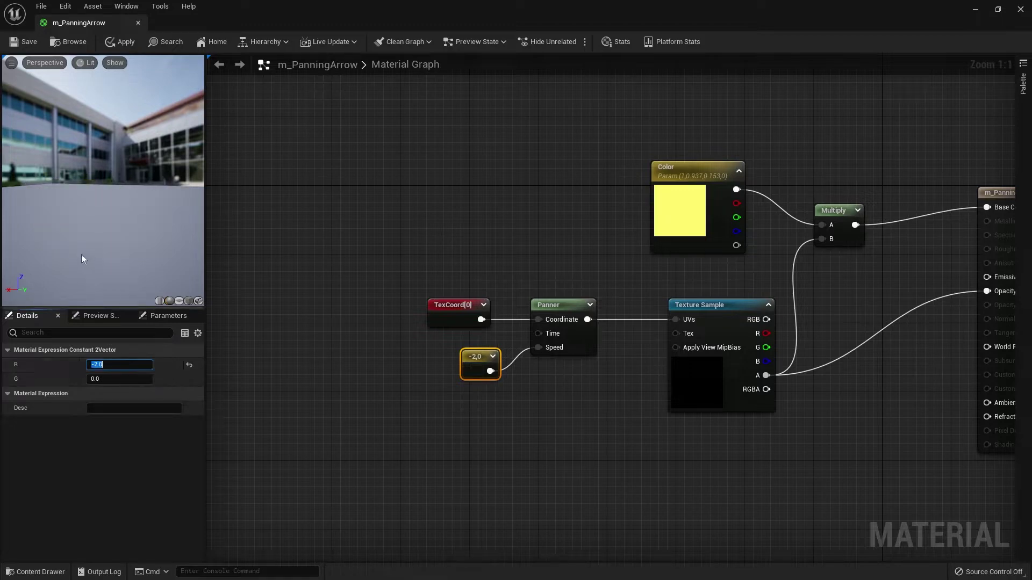
mouse_move(96, 246)
mouse_down()
mouse_move(116, 311)
mouse_move(106, 231)
mouse_move(96, 253)
mouse_up()
click(189, 367)
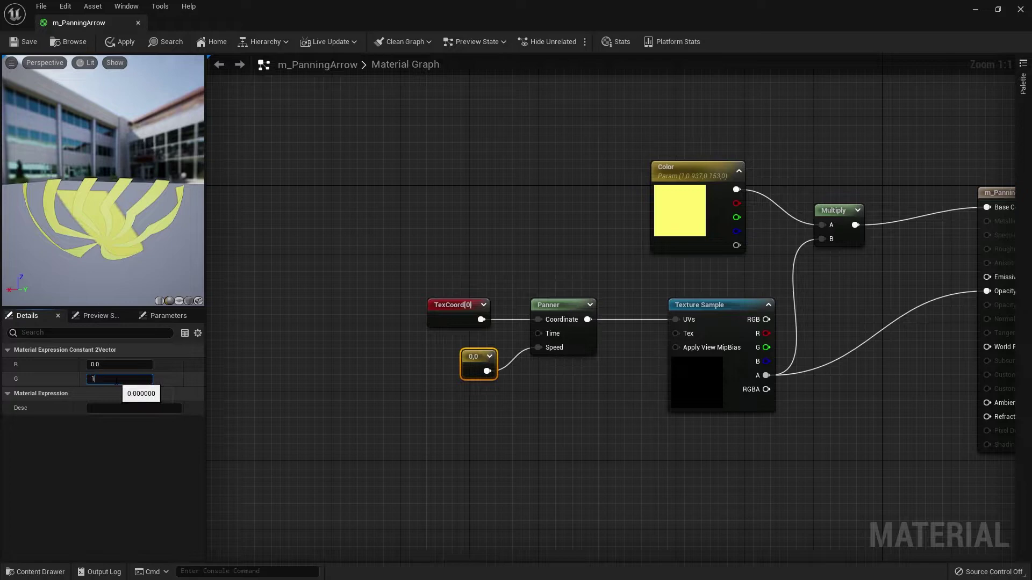
- Try a G value of 1 on the speed vector, check the preview, and reset it
key(Return)
drag(124, 239, 129, 232)
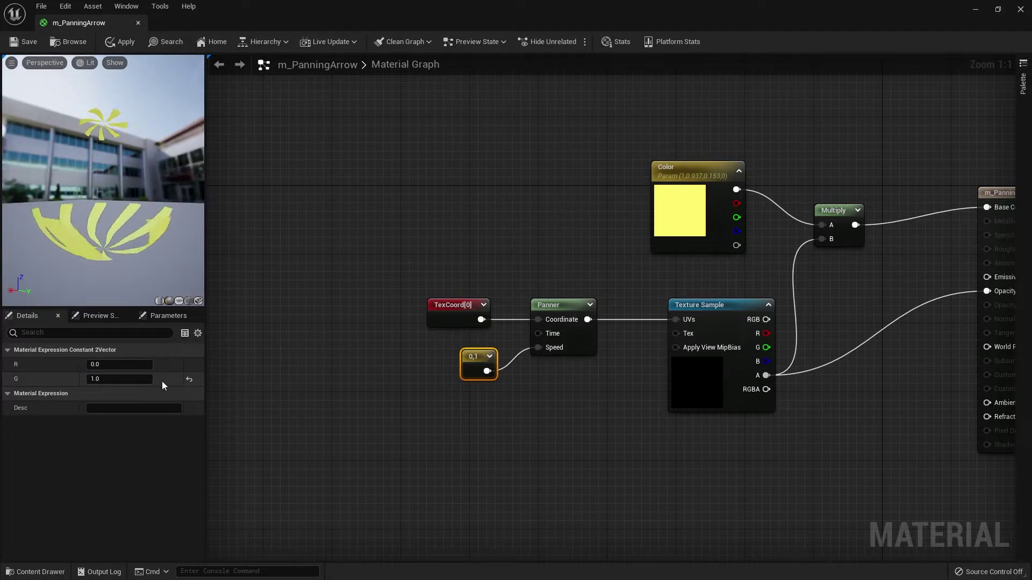
click(189, 379)
- Try an R value of 0.55 on the speed vector, view the preview from above, and reset it
click(131, 379)
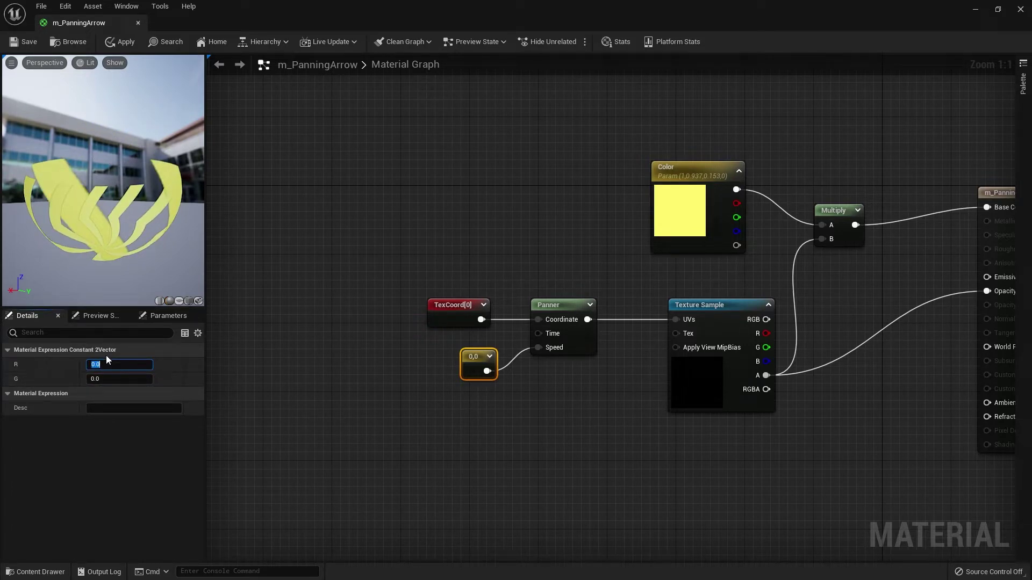
text(0.55)
key(Return)
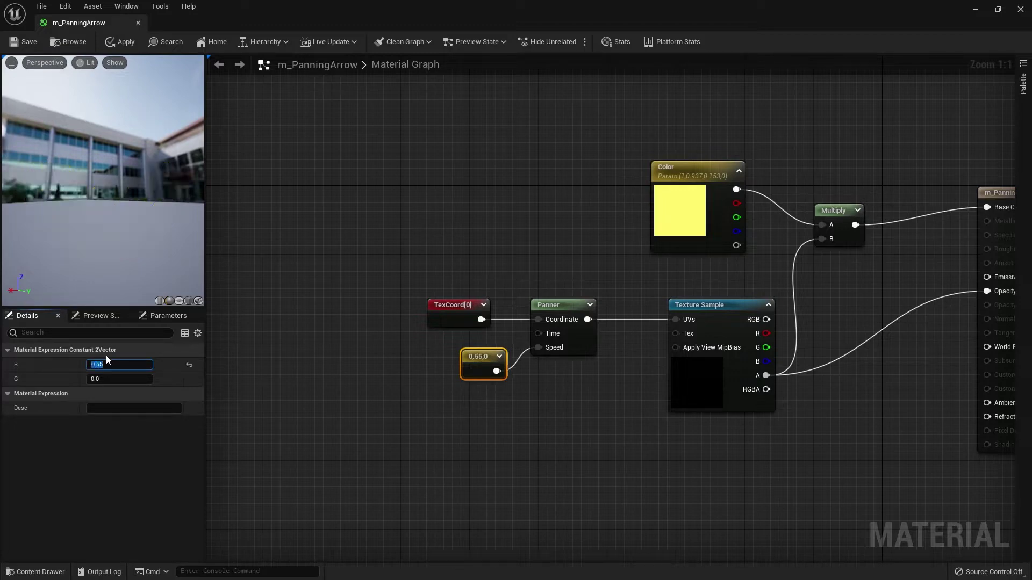
drag(143, 234, 118, 295)
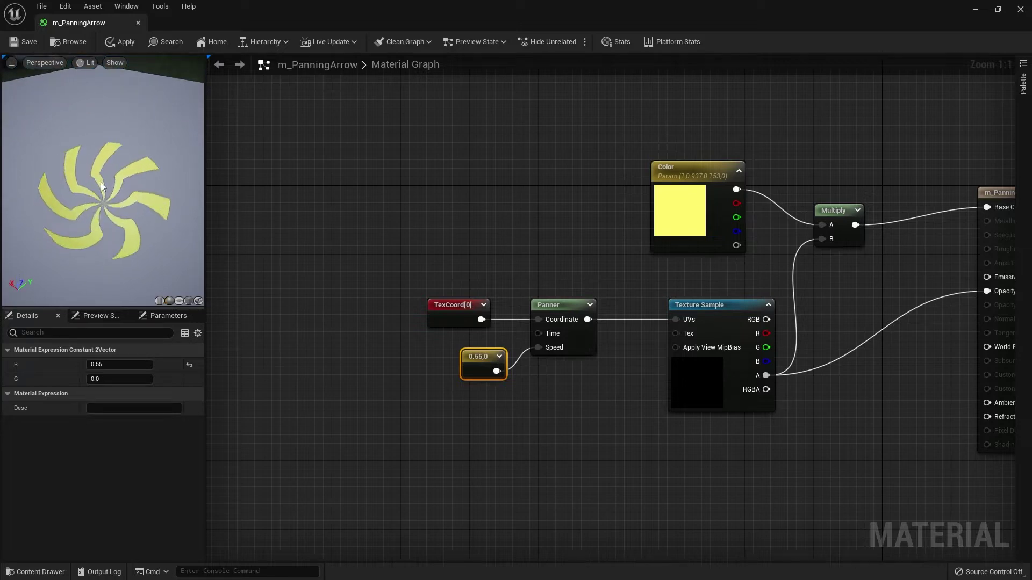
click(189, 366)
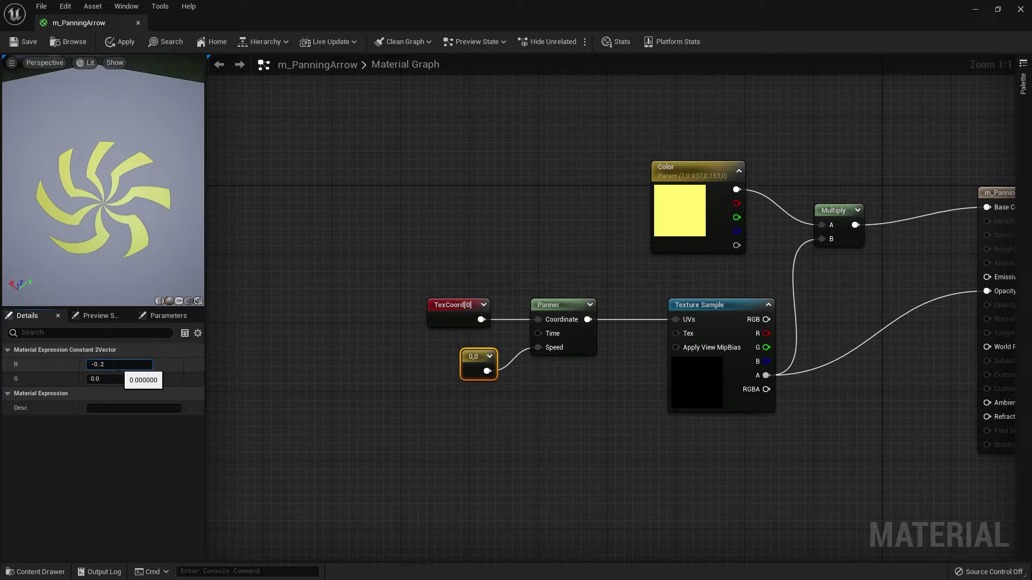
- Set the speed vector's R to -0.2 with its node tucked under TexCoord, and apply the material changes
key(Return)
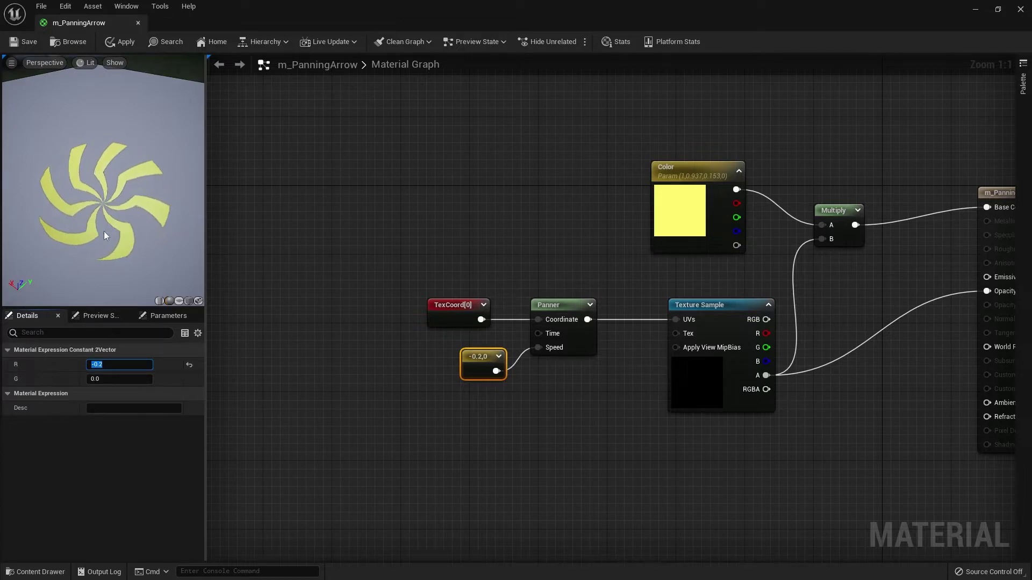
drag(107, 257, 85, 171)
drag(469, 363, 444, 372)
click(578, 470)
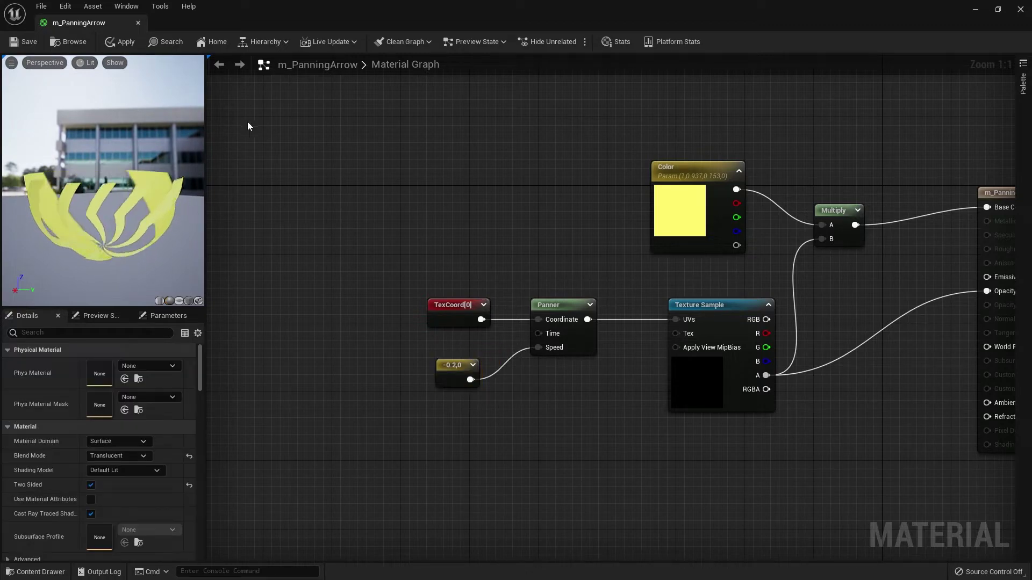
click(128, 44)
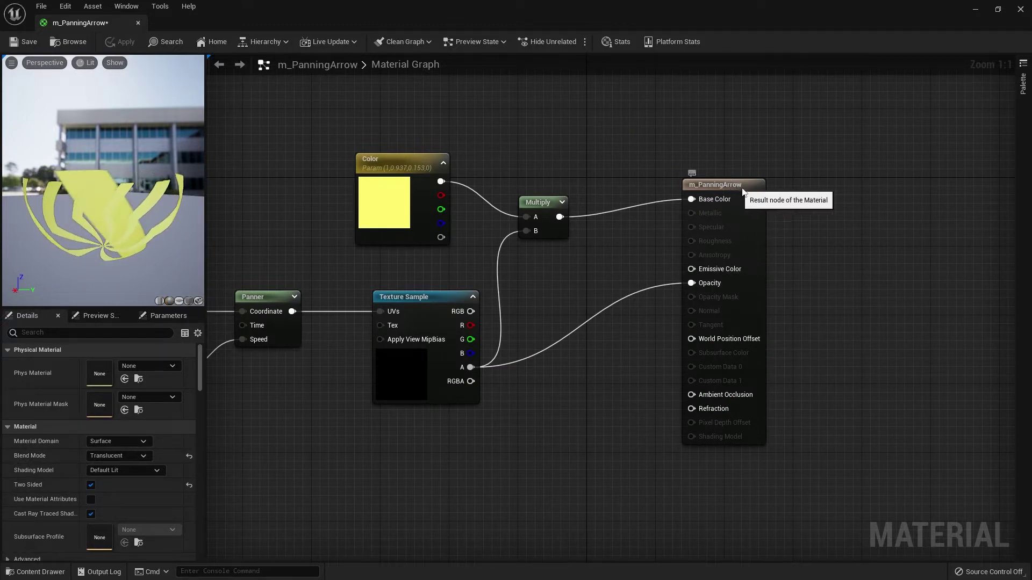
- Move the material result node away from Multiply and add a scalar parameter named Glow between them
drag(709, 185, 743, 202)
click(569, 295)
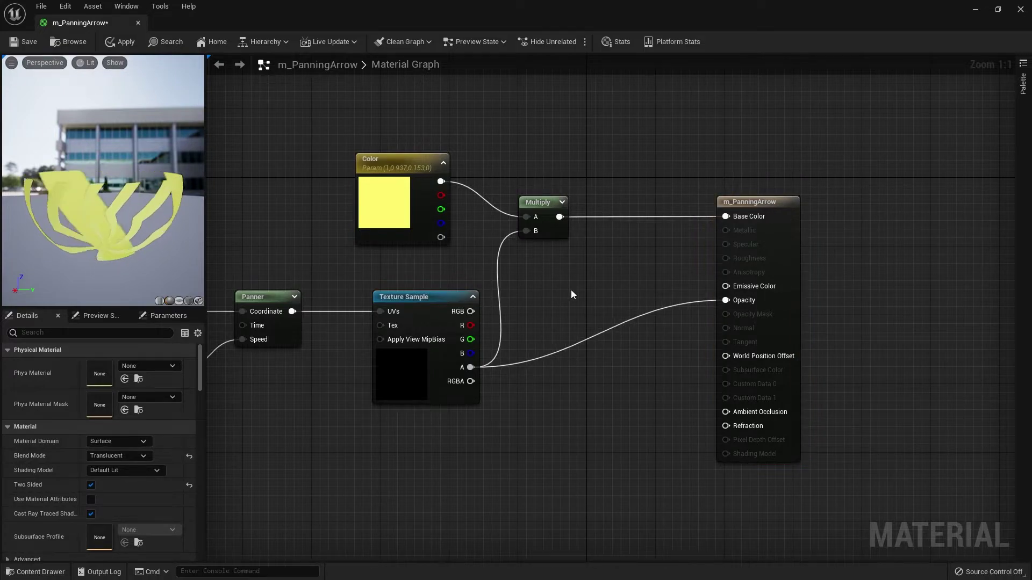
click(570, 290)
text(Glow)
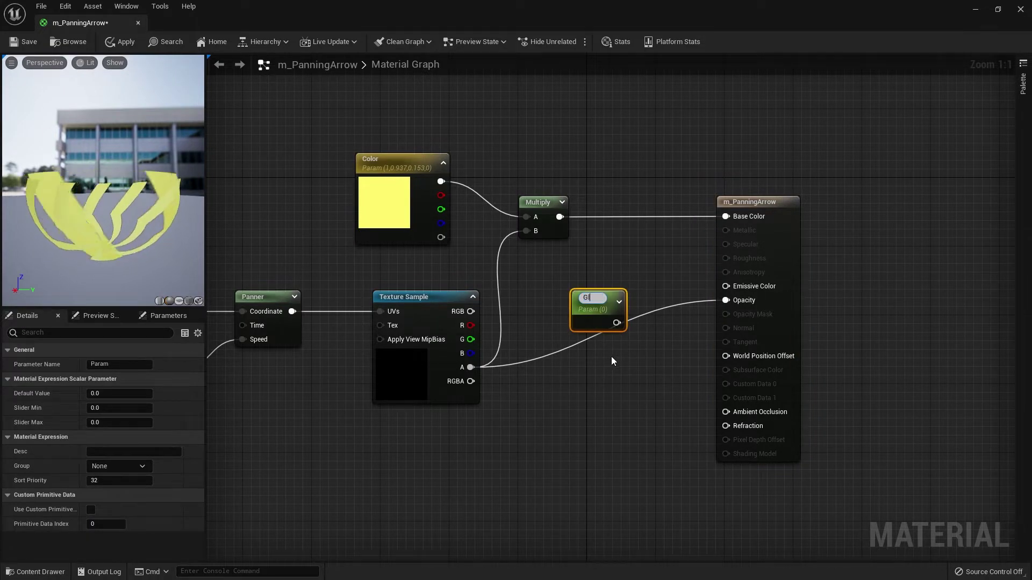
key(Return)
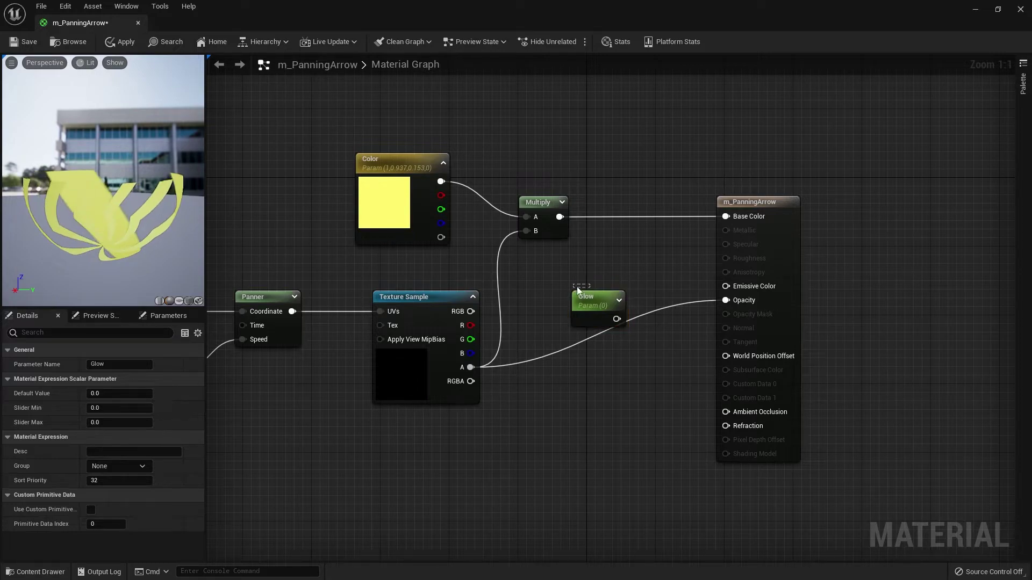
drag(591, 296, 567, 288)
click(583, 422)
right_click(581, 385)
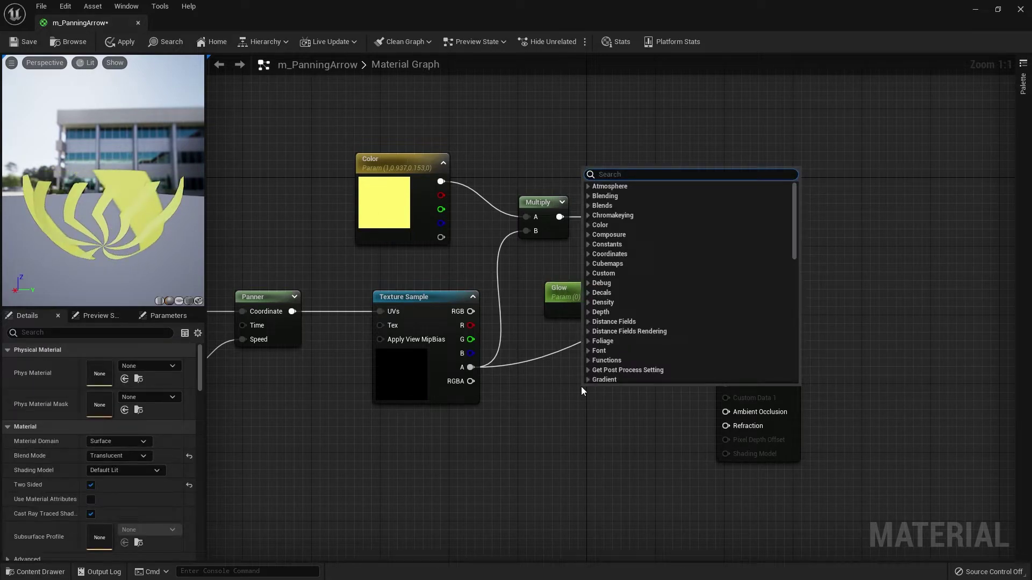
text(scalar)
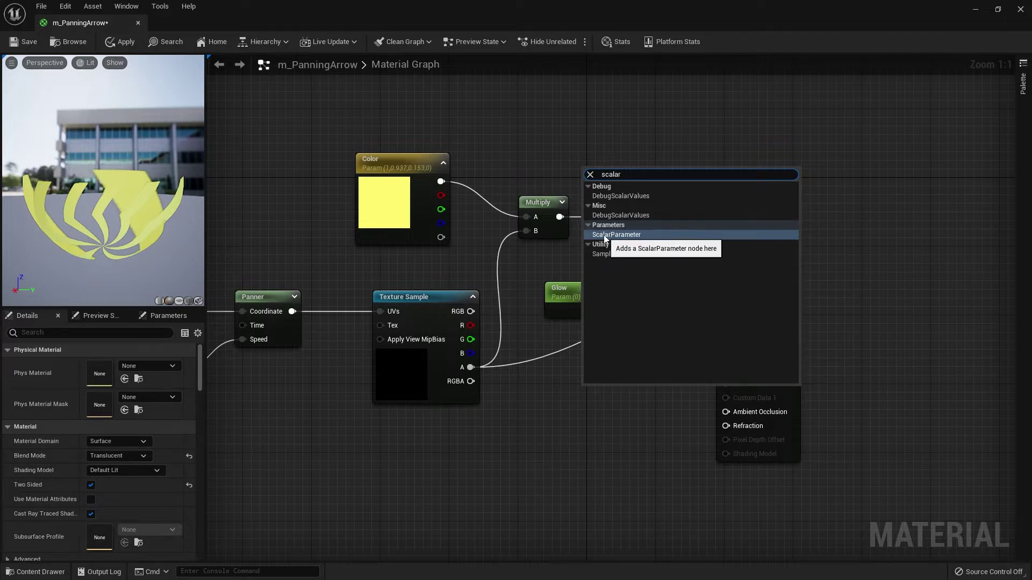
click(552, 410)
- Multiply the first Multiply's output by Glow in a second Multiply node and connect the result to Emissive Color
drag(568, 301, 542, 293)
click(590, 271)
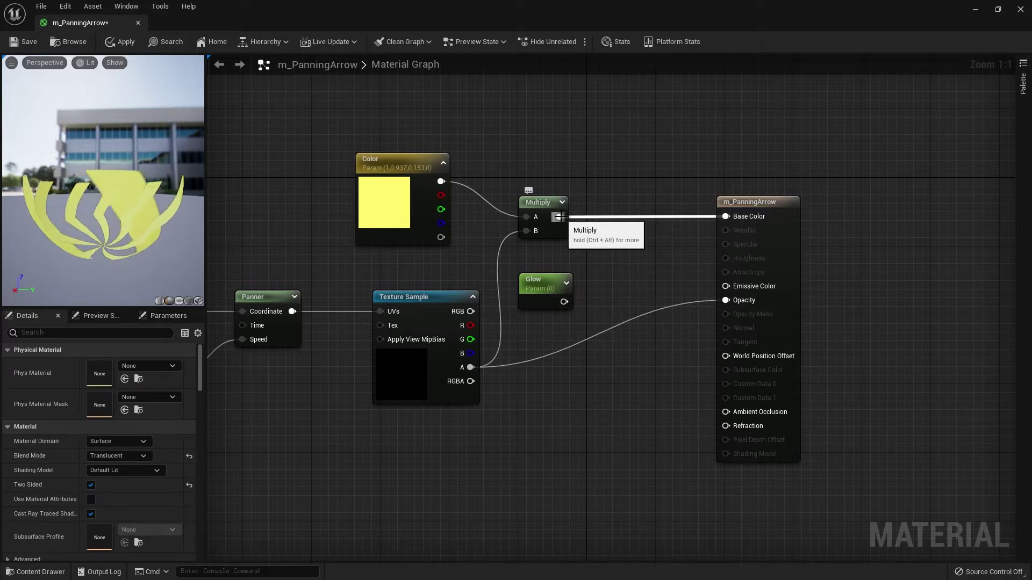
drag(559, 216, 610, 252)
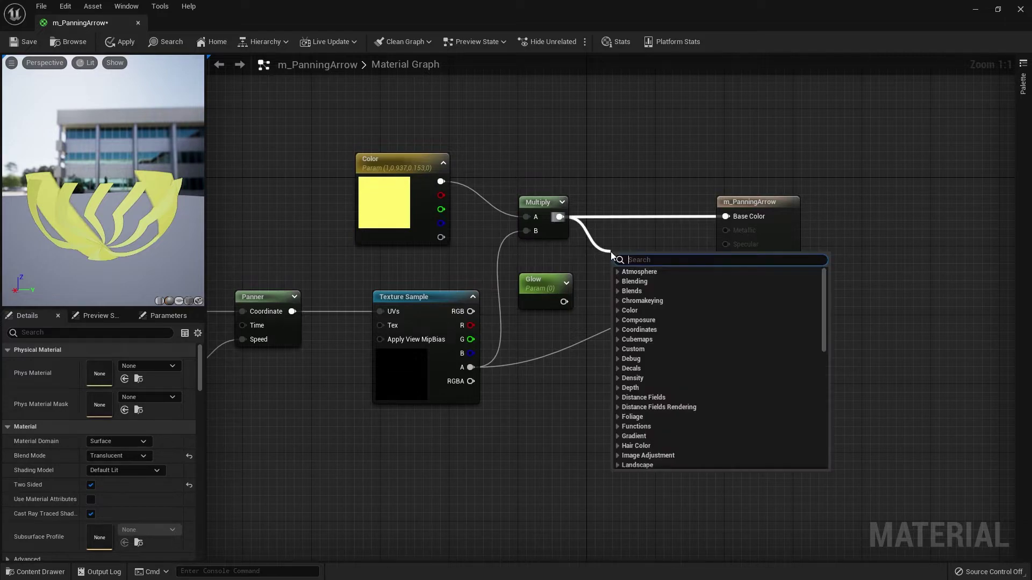
text(mu)
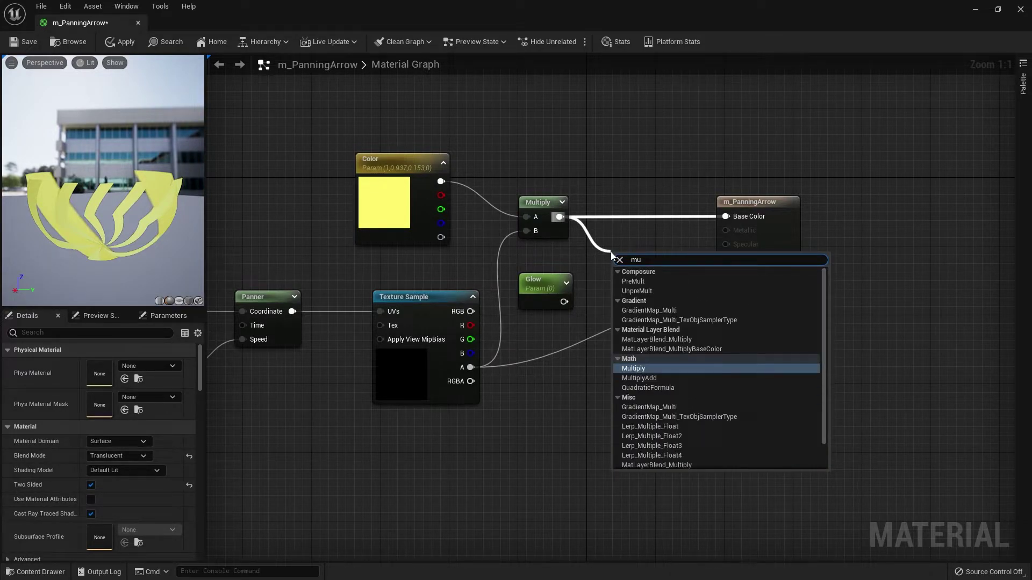
text(ltip)
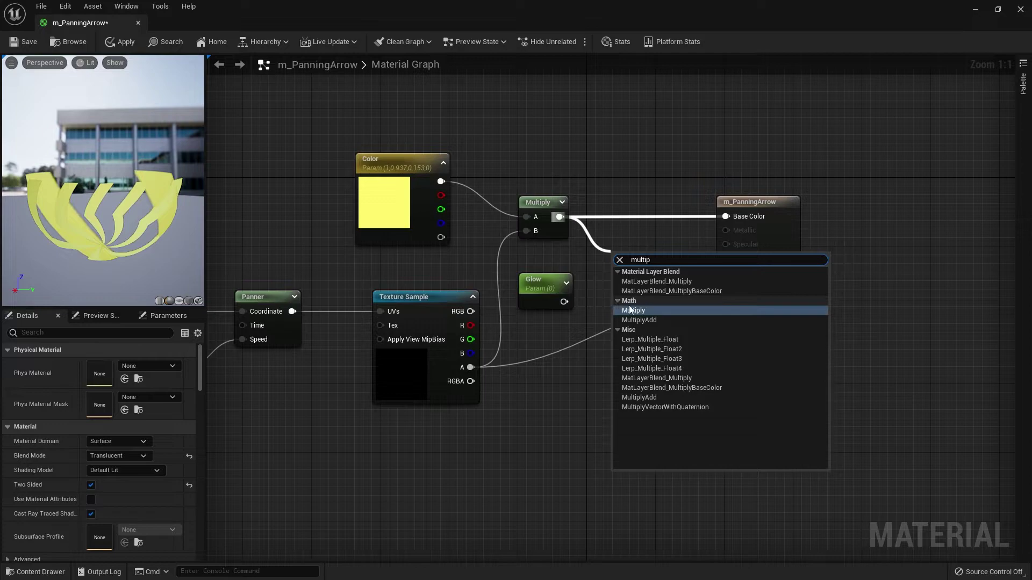
click(633, 311)
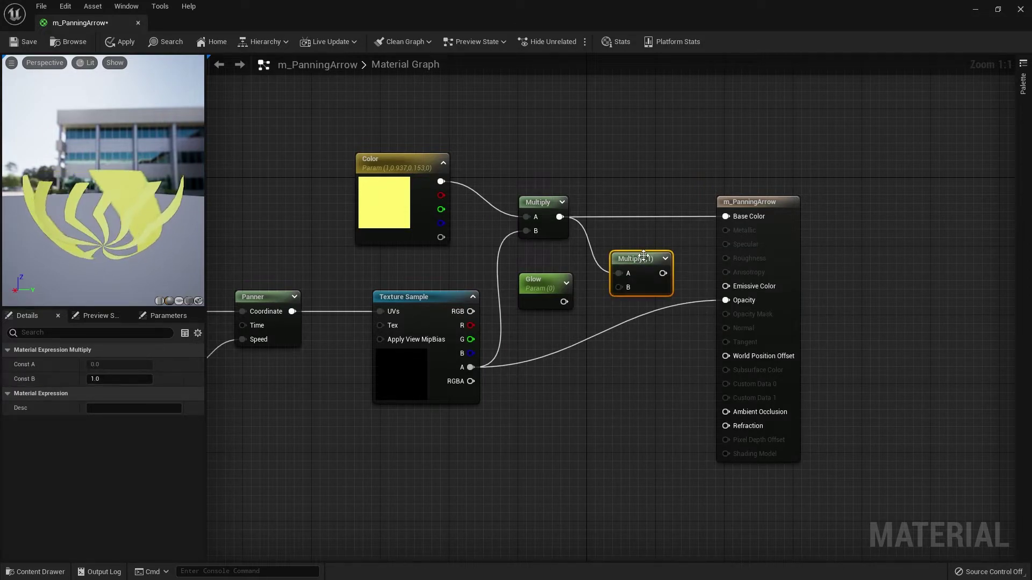
drag(563, 301, 734, 291)
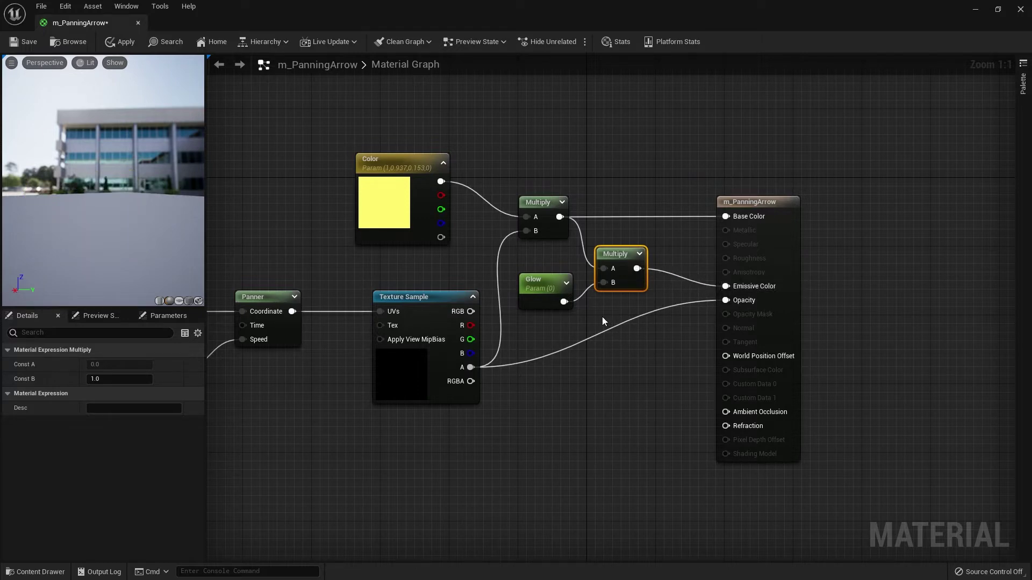
click(602, 317)
- Tune the Glow parameter's default value against the preview, trying 1 first and ending at about 2.21
click(542, 295)
click(108, 393)
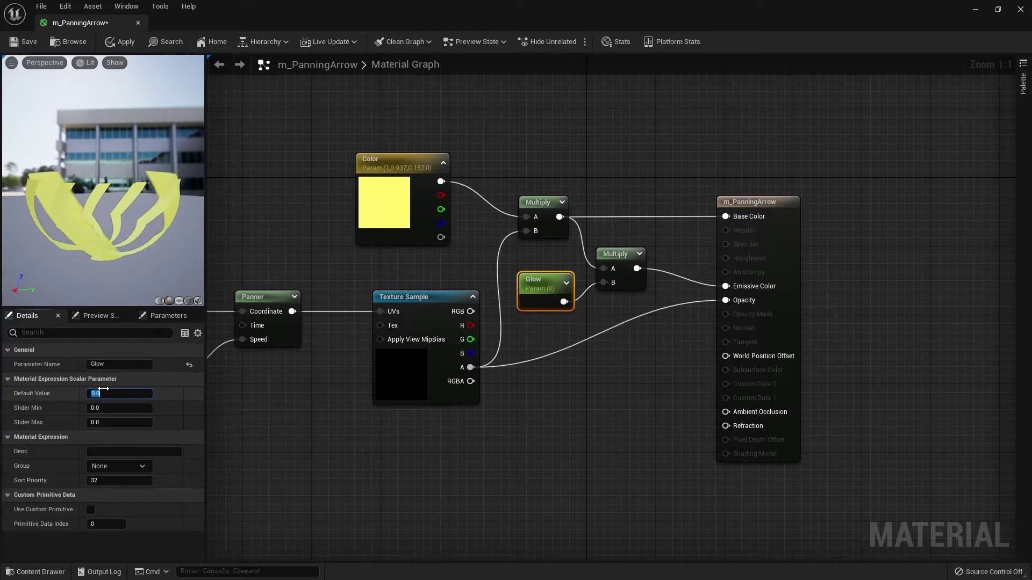
text(1)
key(Return)
drag(124, 251, 141, 250)
drag(102, 395, 163, 395)
drag(123, 242, 137, 251)
drag(188, 395, 108, 397)
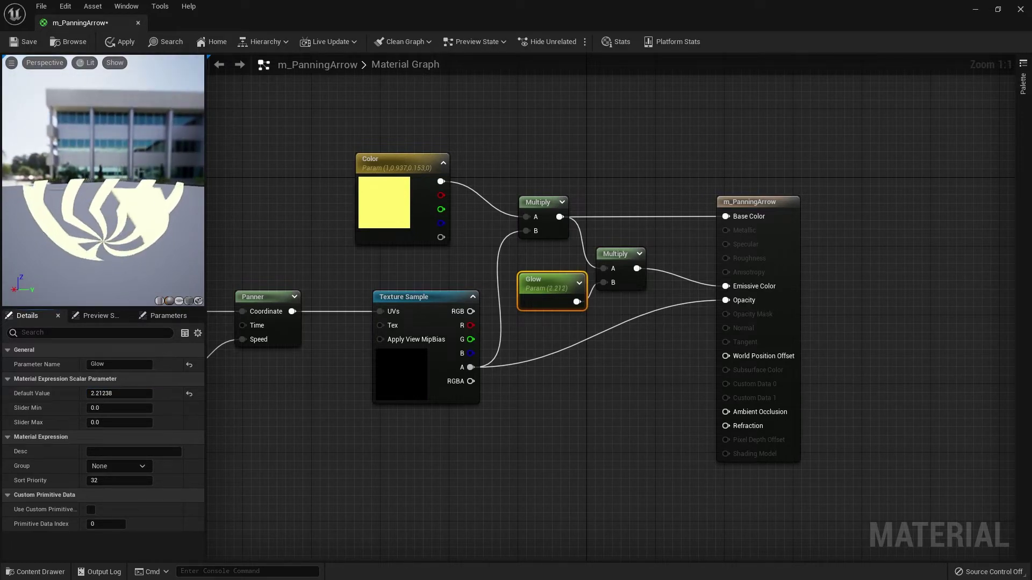
- Reset Glow's default value and wire Glow straight into Emissive Color, bypassing the second Multiply and spacing the two nodes apart
click(190, 393)
click(618, 253)
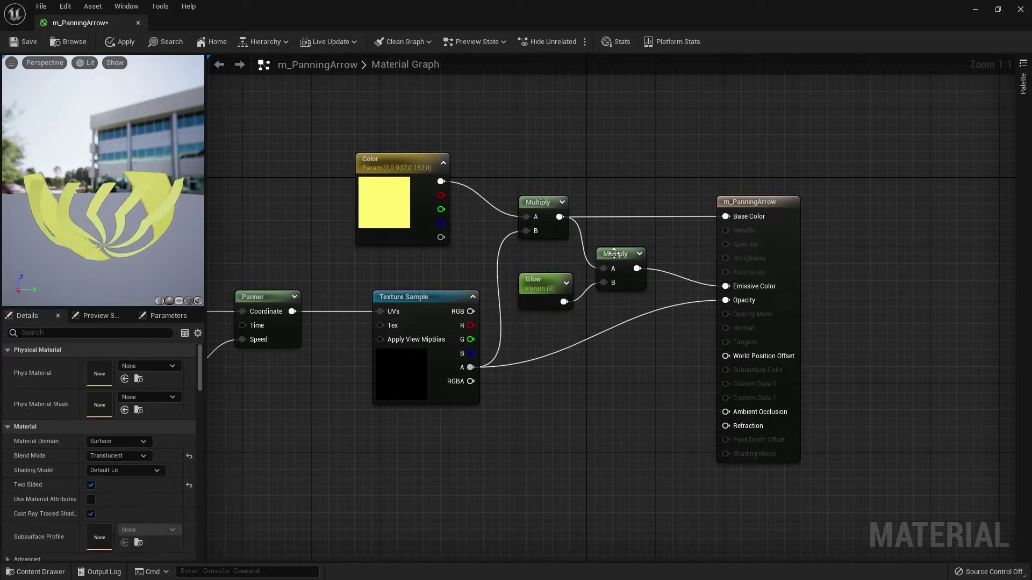
alt+click(605, 283)
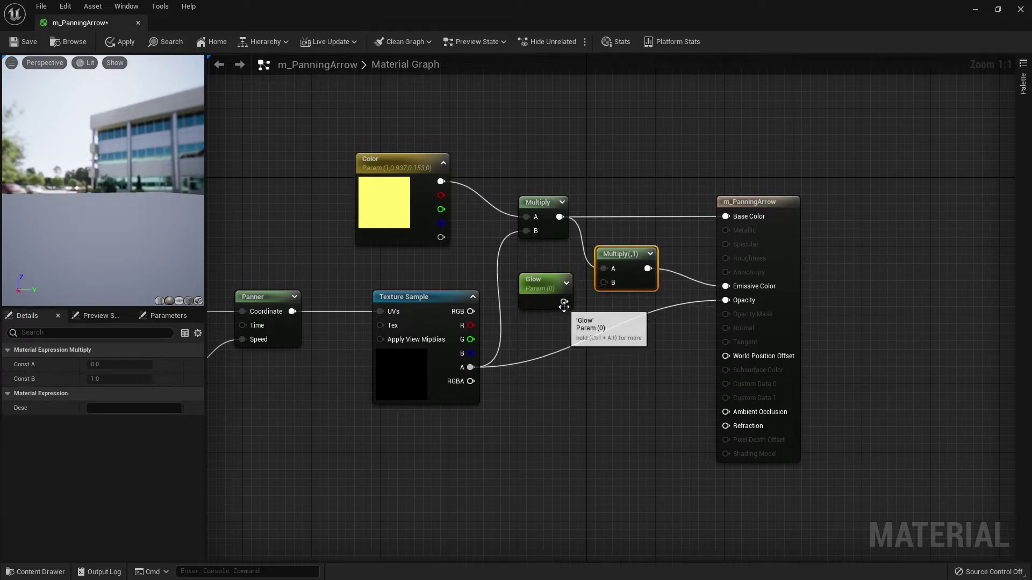
drag(685, 300, 725, 300)
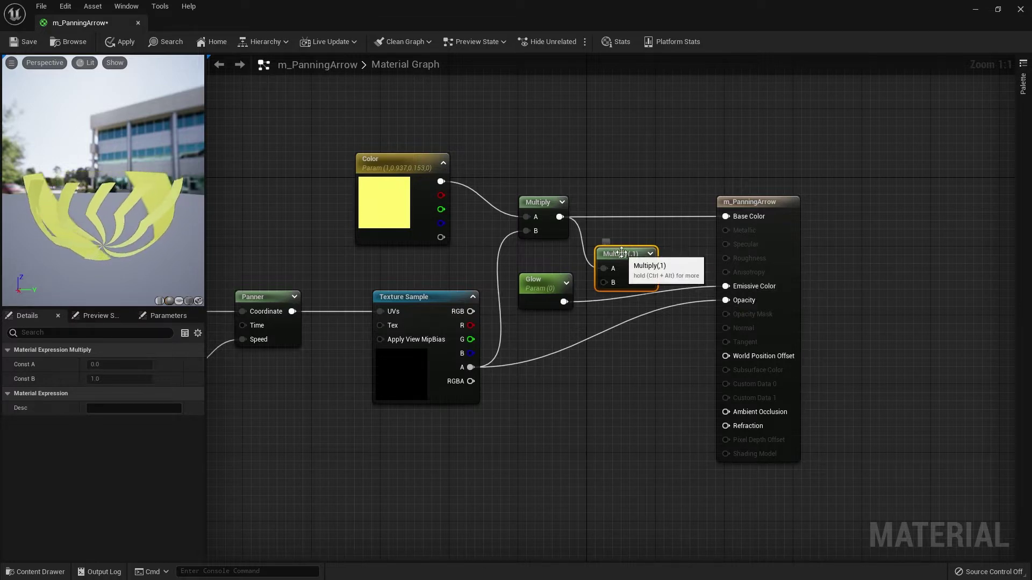
drag(622, 253, 615, 236)
click(537, 280)
drag(537, 280, 545, 289)
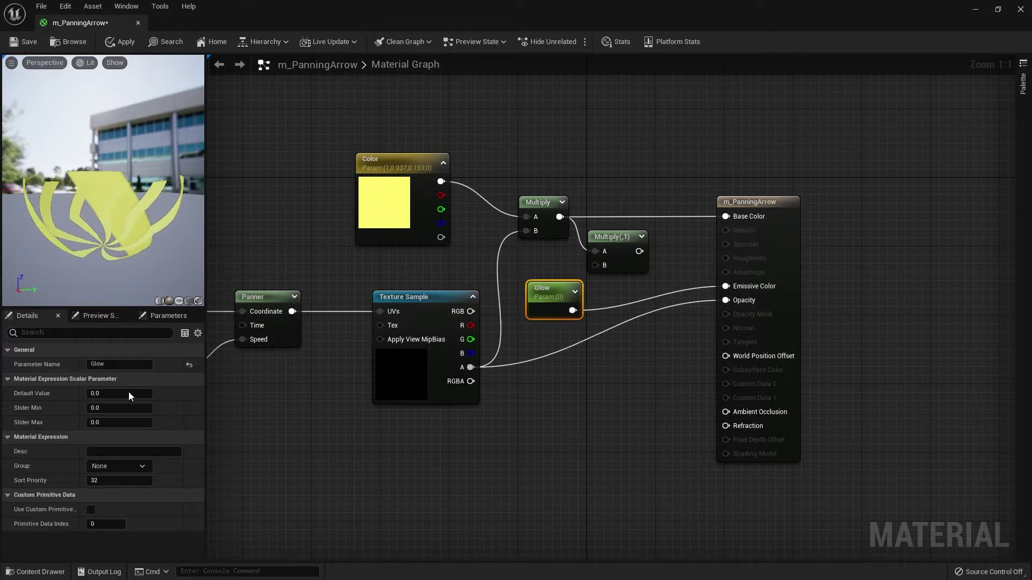
- Set the directly connected Glow parameter's default value to 2
drag(128, 393, 125, 395)
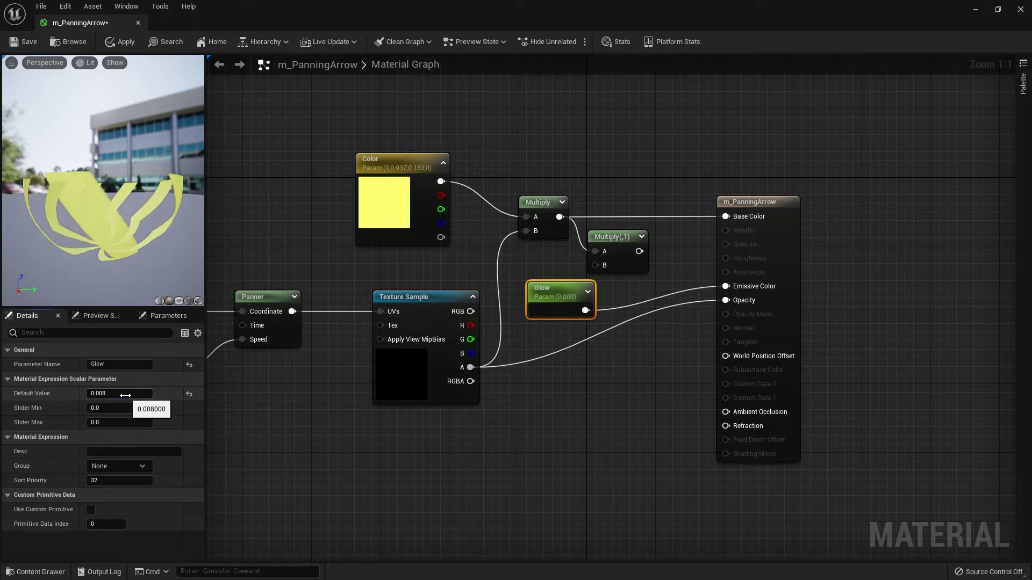
click(126, 395)
text(2)
key(Return)
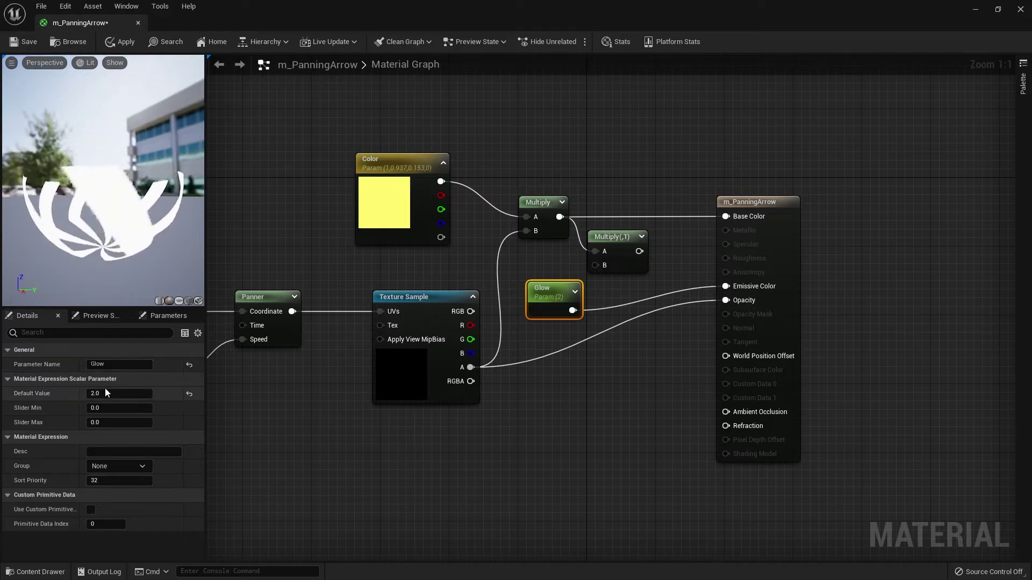
- Try Glow default values of about 1.07, 0.64, 2.58 and 0.18, orbiting the preview to compare the brightness
drag(103, 392, 89, 392)
drag(66, 273, 90, 282)
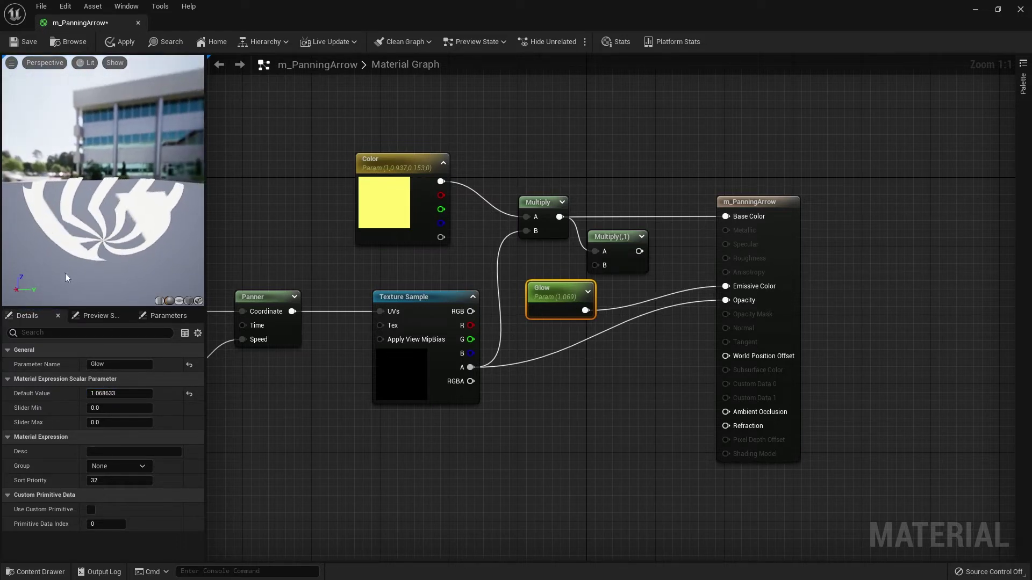
drag(101, 395, 90, 394)
drag(115, 218, 101, 200)
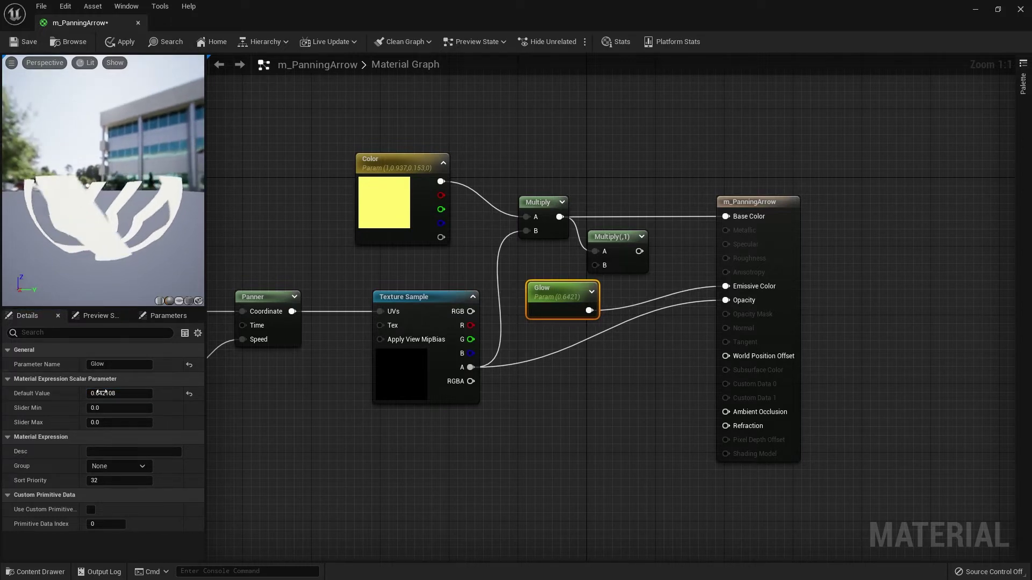
drag(101, 394, 123, 394)
drag(138, 260, 123, 254)
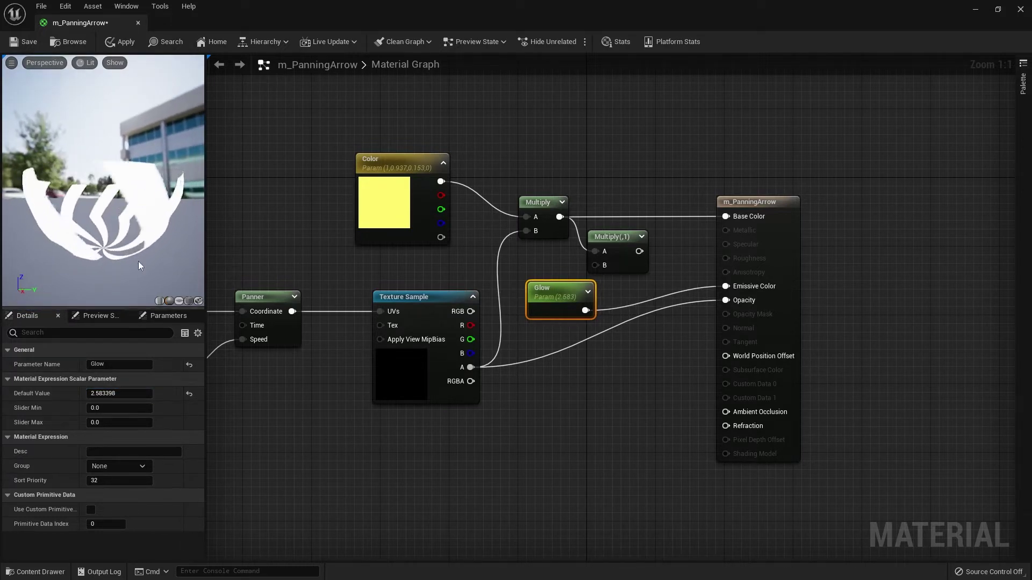
drag(132, 393, 93, 394)
drag(109, 231, 123, 242)
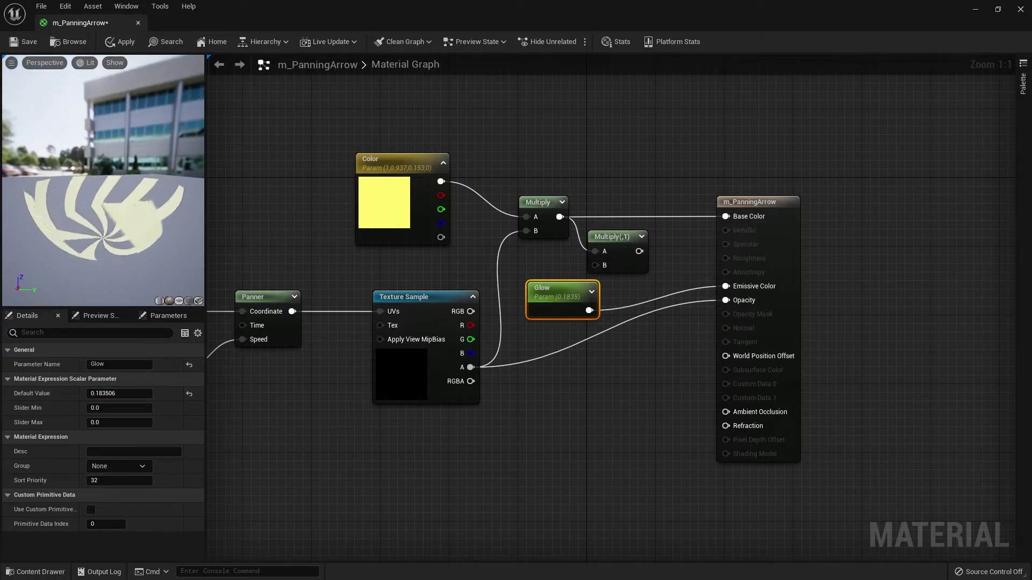
- Reconnect Glow to the second Multiply's B input and feed that Multiply's output back into Emissive Color
alt+click(725, 286)
drag(589, 310, 734, 287)
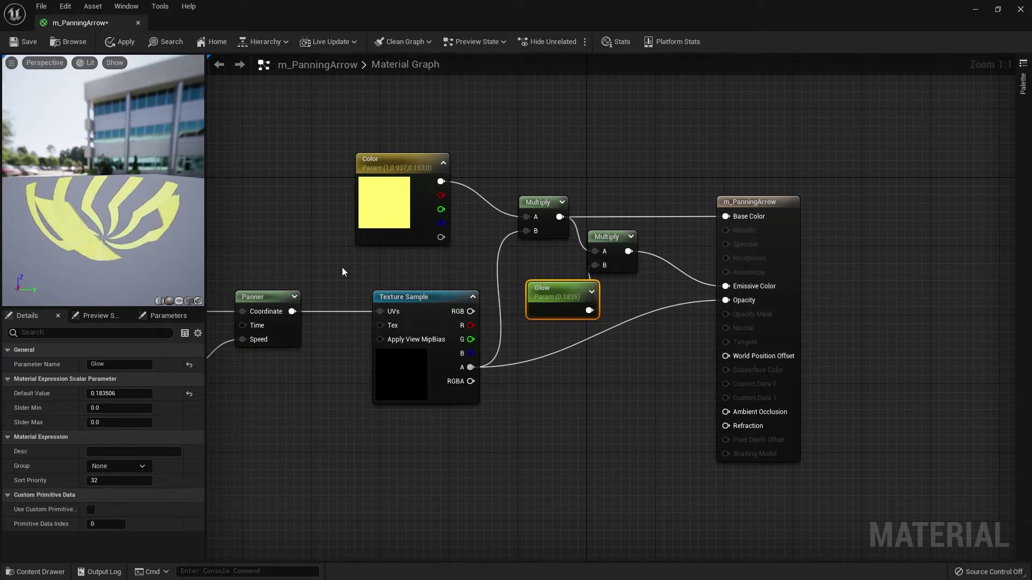
drag(124, 230, 161, 231)
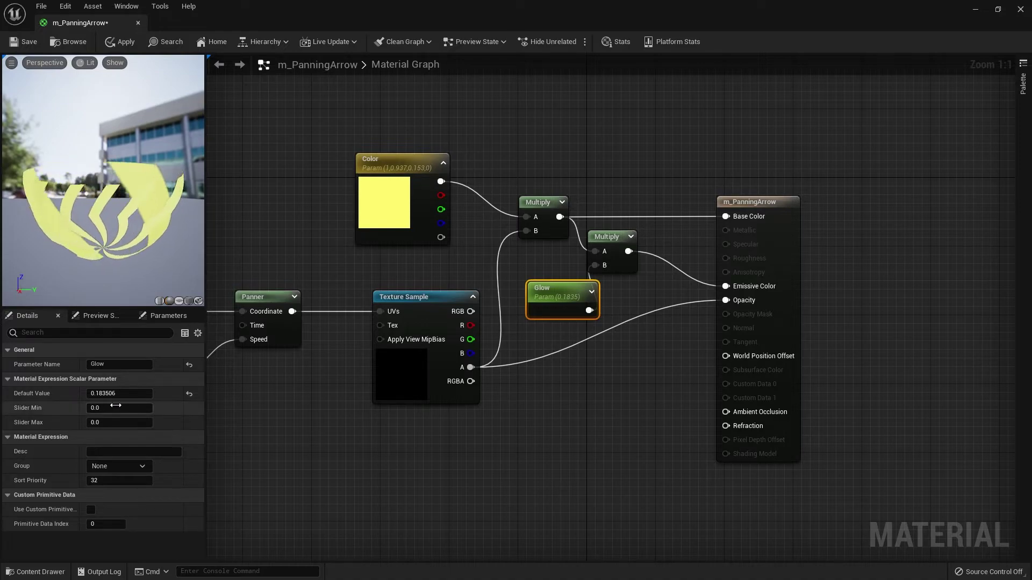
- Shift the Glow node slightly away from the second Multiply and raise its default value to about 2.62
drag(556, 290, 539, 290)
mouse_move(114, 393)
mouse_down()
mouse_move(159, 392)
mouse_move(114, 393)
mouse_up()
mouse_move(87, 263)
mouse_down()
mouse_move(102, 262)
mouse_move(92, 260)
mouse_up()
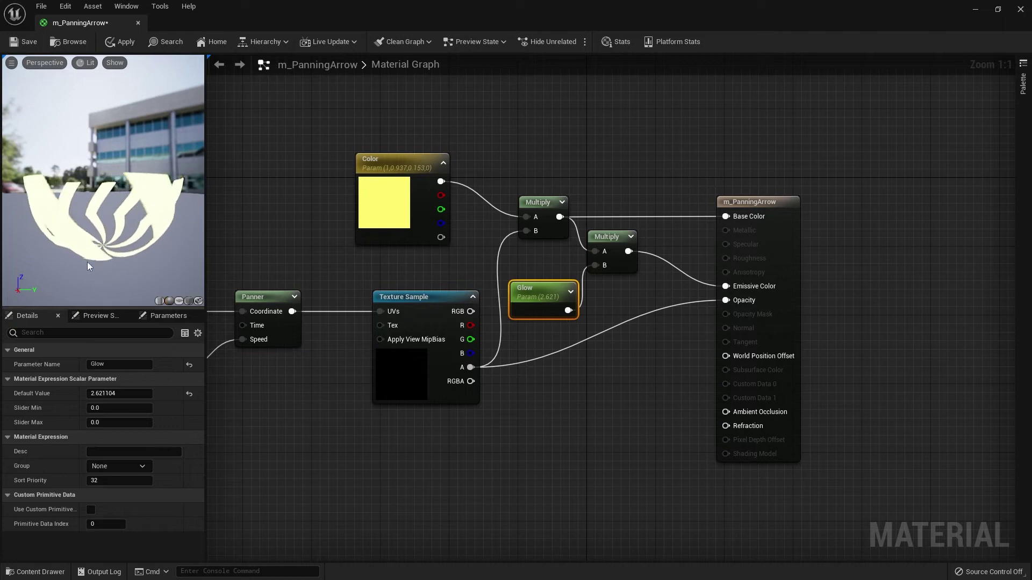
- Apply and save the m_PanningArrow material, then return to the level editor
click(120, 41)
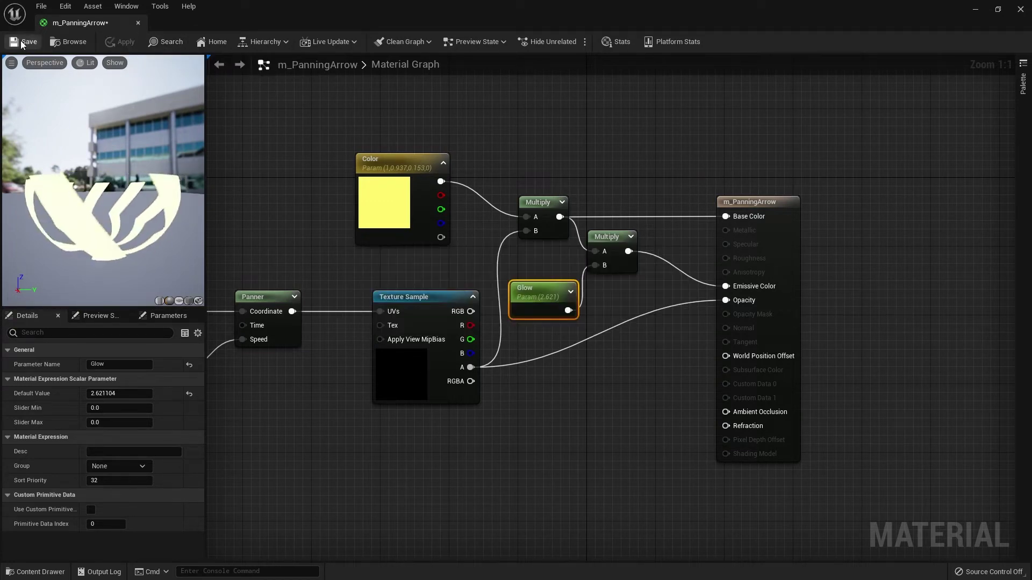
click(22, 42)
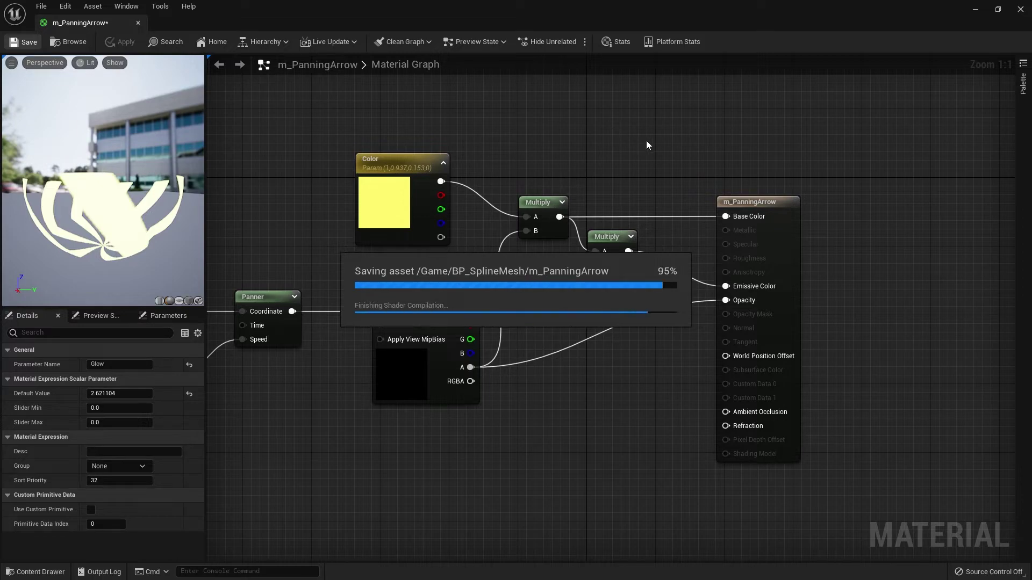
click(640, 166)
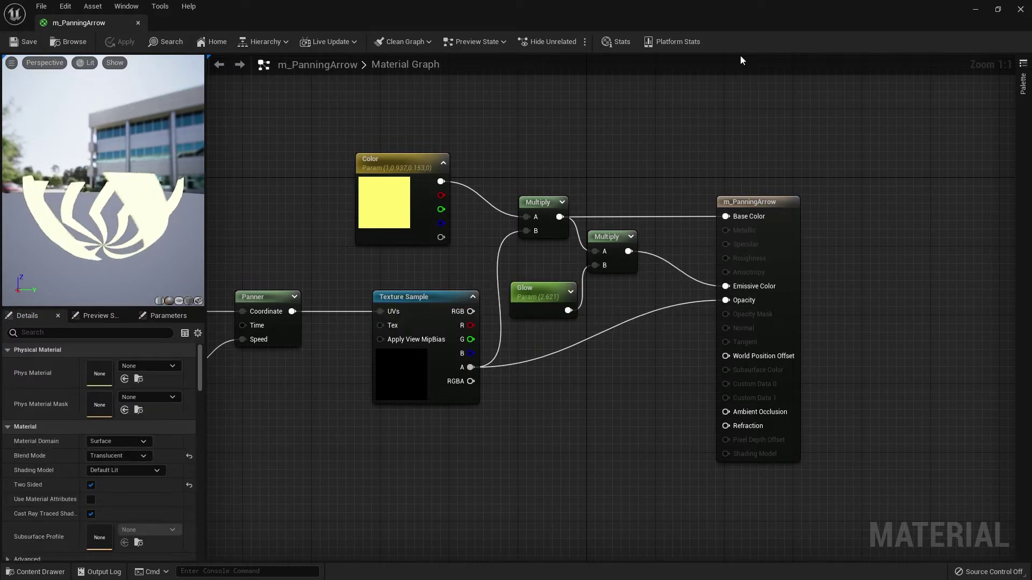
click(975, 10)
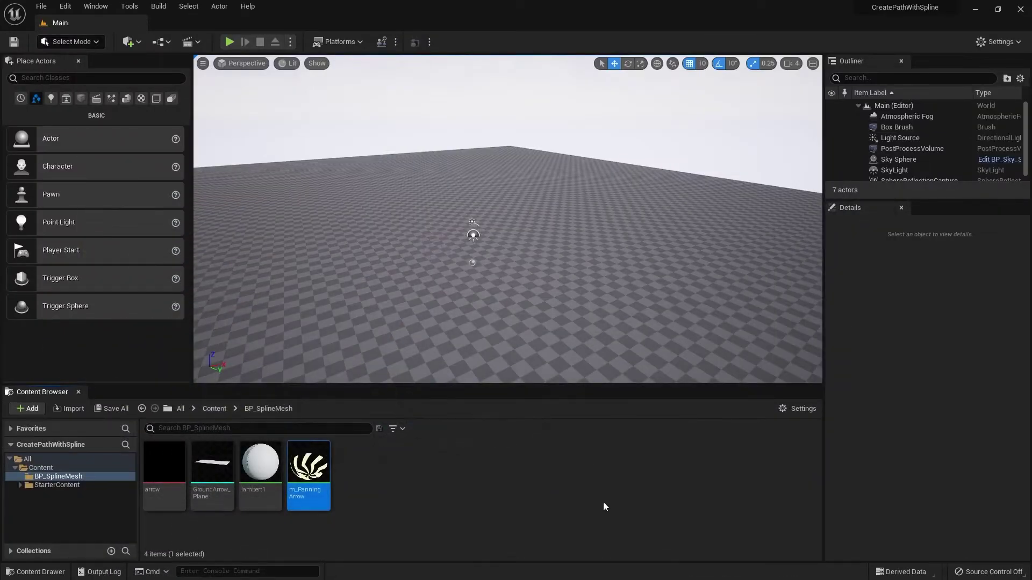
- Place the GroundArrow_Plane mesh on the checkered floor of the level
click(212, 473)
drag(366, 375, 514, 226)
right_drag(514, 227, 494, 241)
key(w)
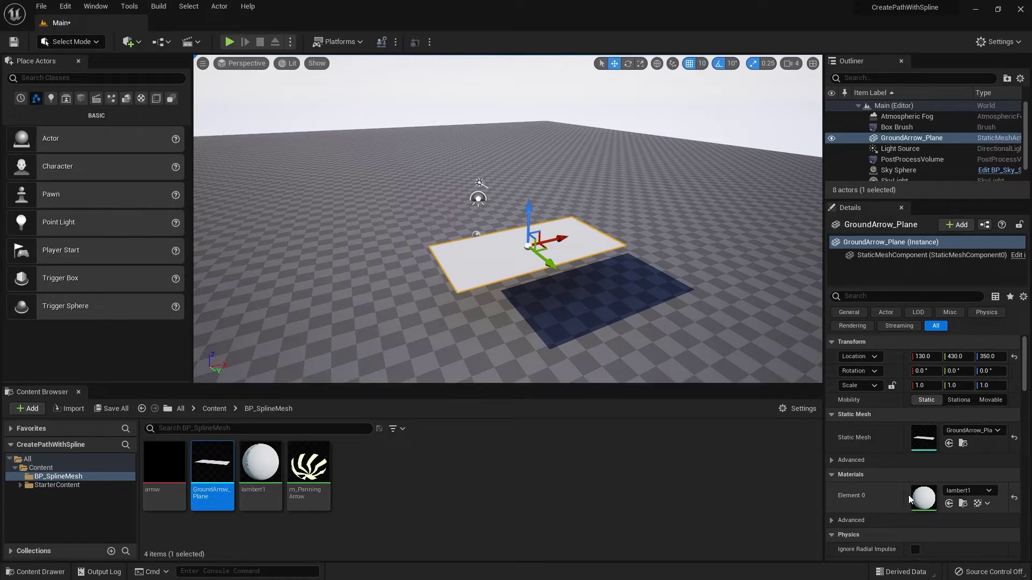
- Assign m_PanningArrow to Element 0 of the placed GroundArrow_Plane and inspect the arrows in the viewport
click(949, 504)
click(644, 498)
right_drag(516, 237, 536, 231)
key(s)
middle_drag(620, 281, 619, 236)
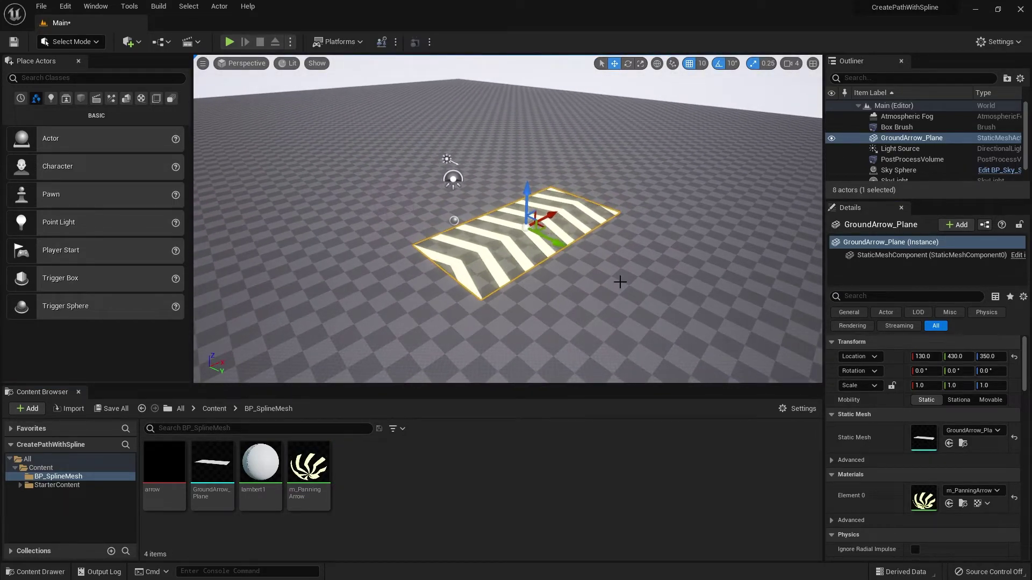
right_drag(619, 237, 575, 226)
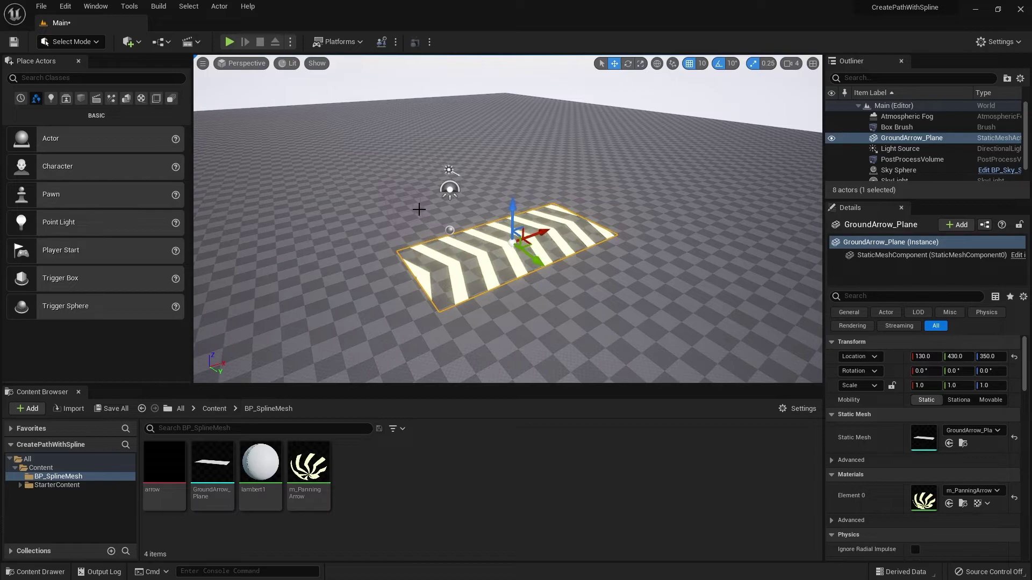
click(415, 195)
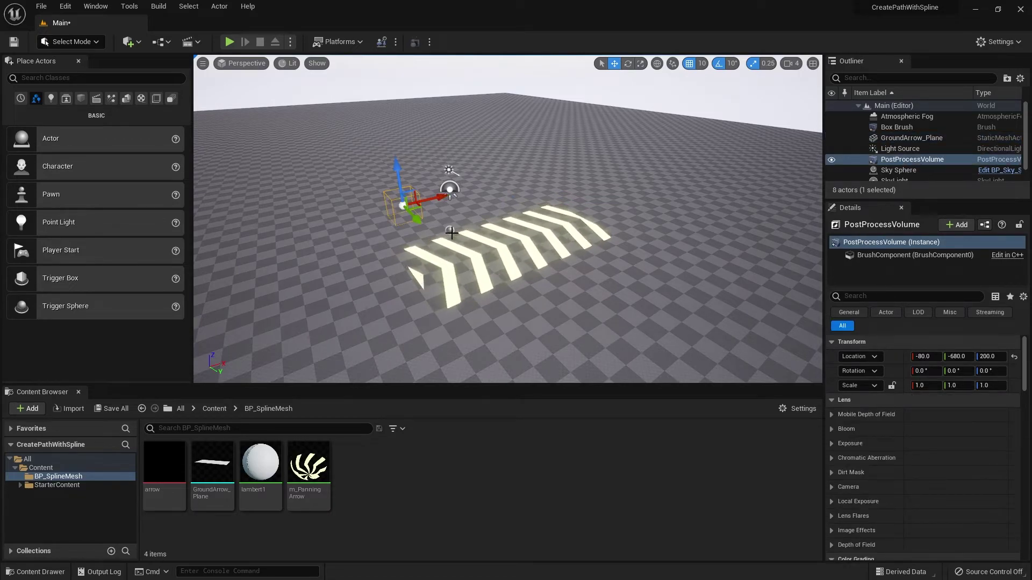
click(468, 269)
- Set Glow's default value to 20 in m_PanningArrow, apply and save it, and check the plane's glow in the level
double_click(317, 472)
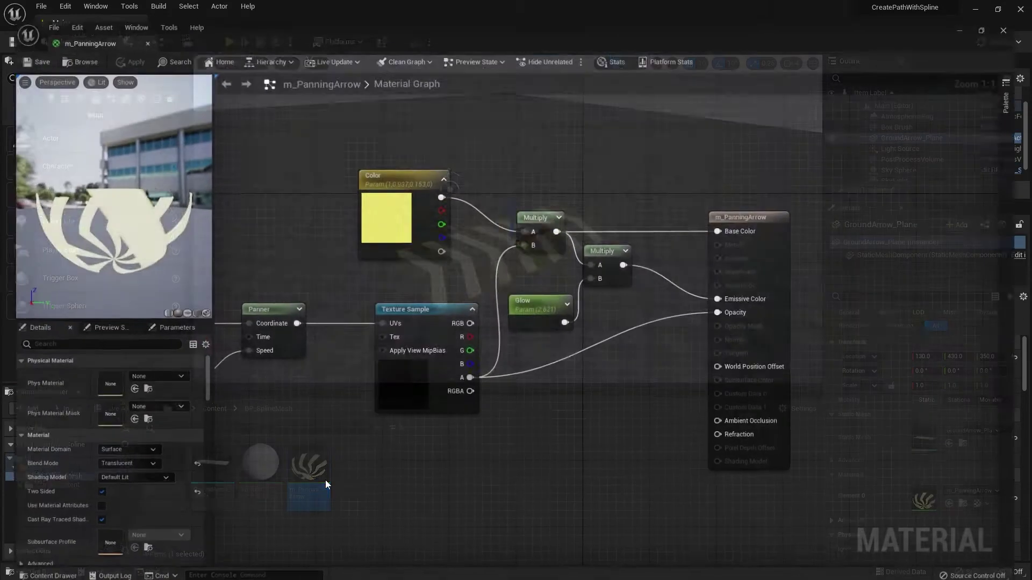
click(555, 294)
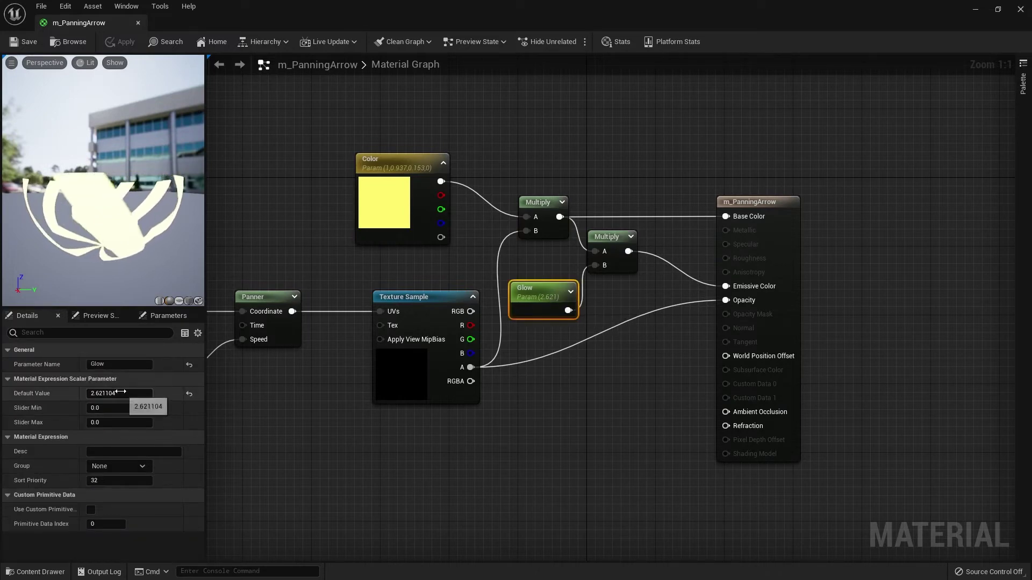
click(121, 393)
text(20)
key(Return)
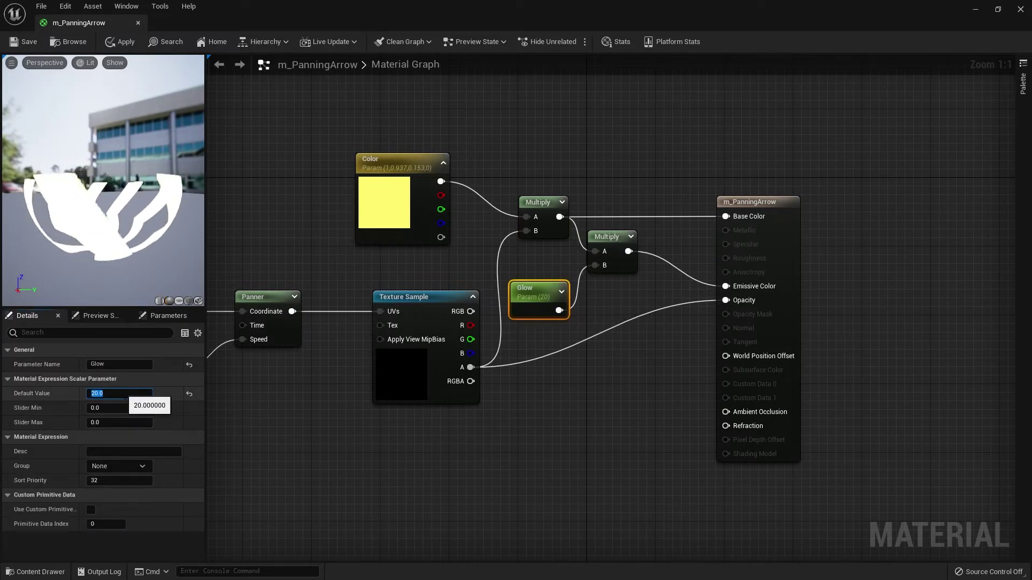
click(125, 43)
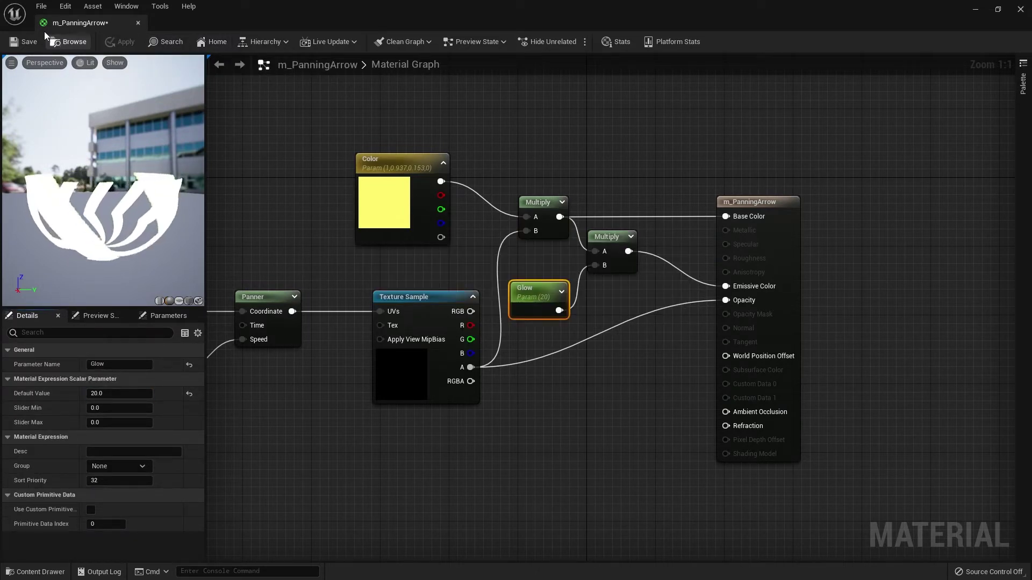
click(976, 8)
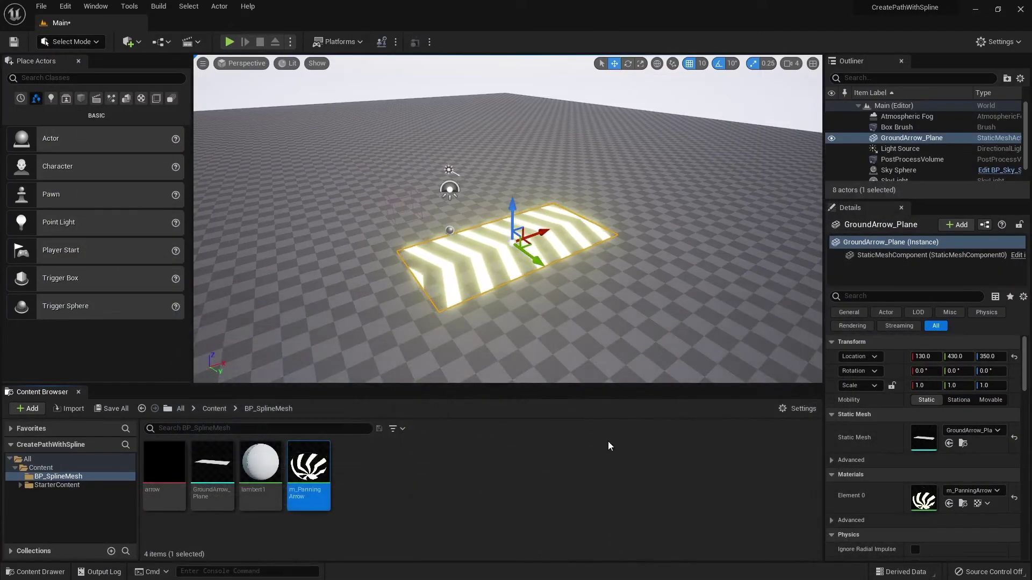
click(611, 445)
click(523, 346)
right_drag(524, 346, 529, 342)
click(539, 249)
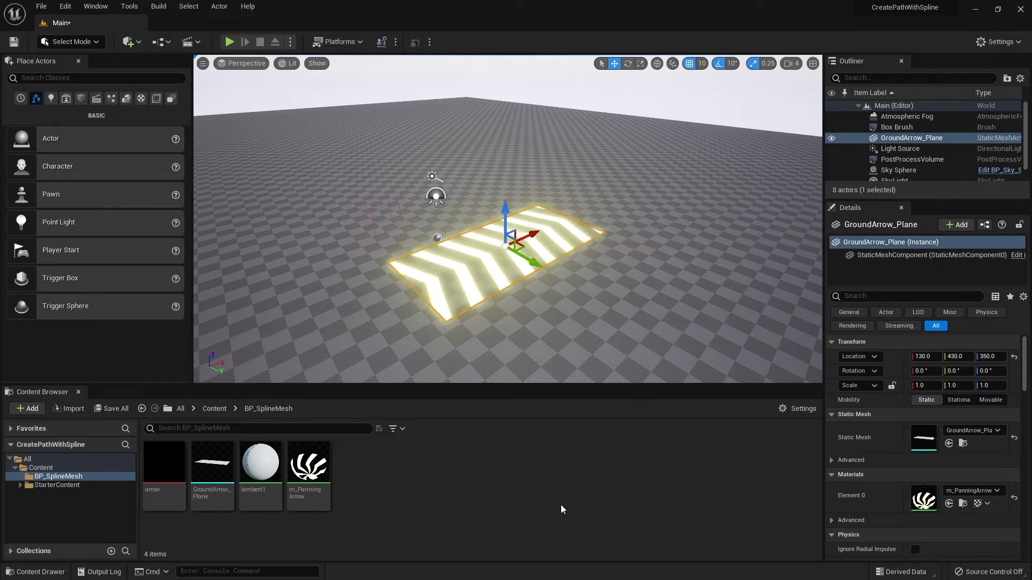
- Connect Glow directly to Emissive Color in m_PanningArrow, apply the change and compare the glow in the level
double_click(309, 465)
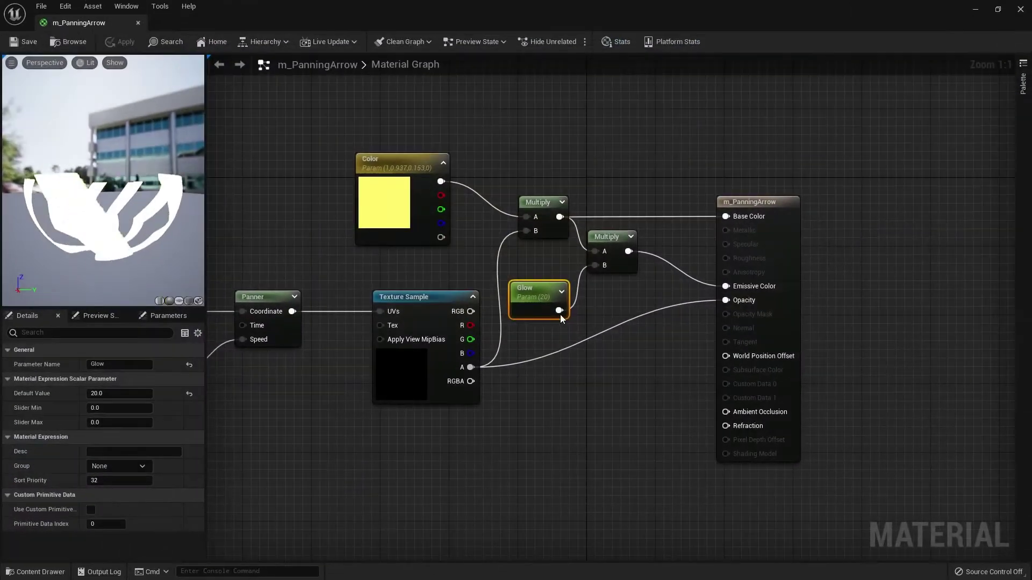
click(555, 264)
drag(559, 310, 651, 312)
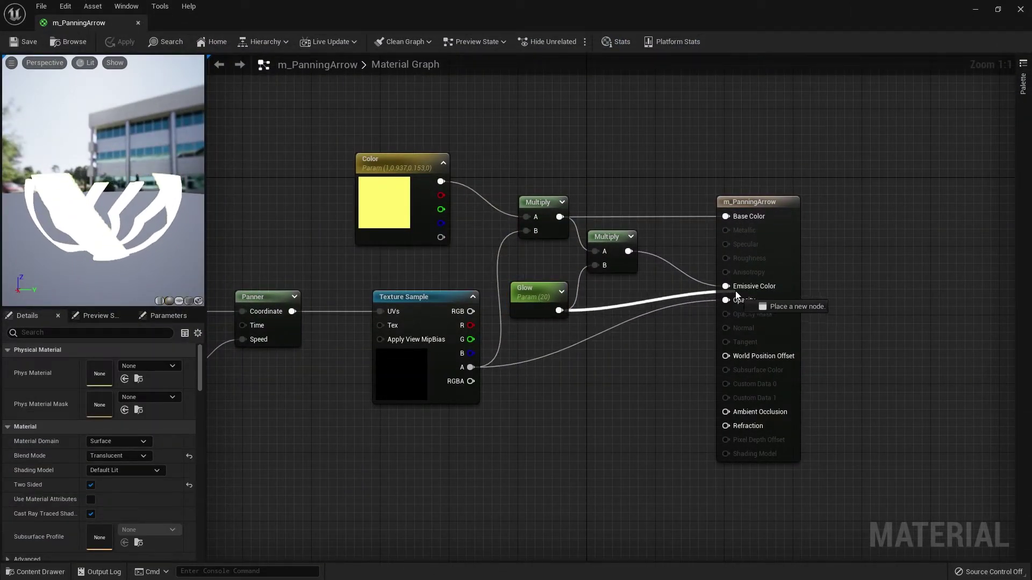
drag(737, 295, 736, 297)
click(121, 42)
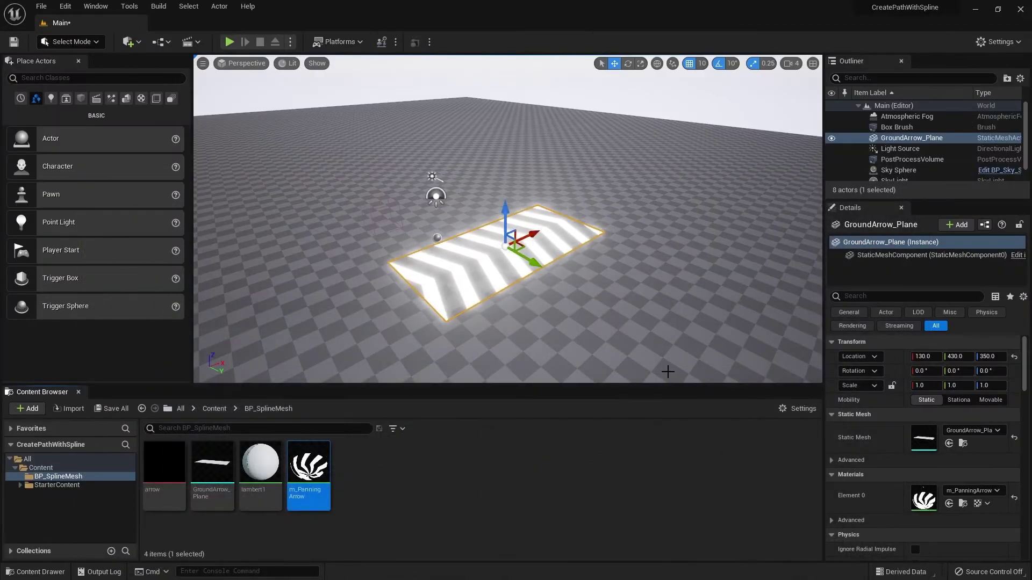
click(549, 487)
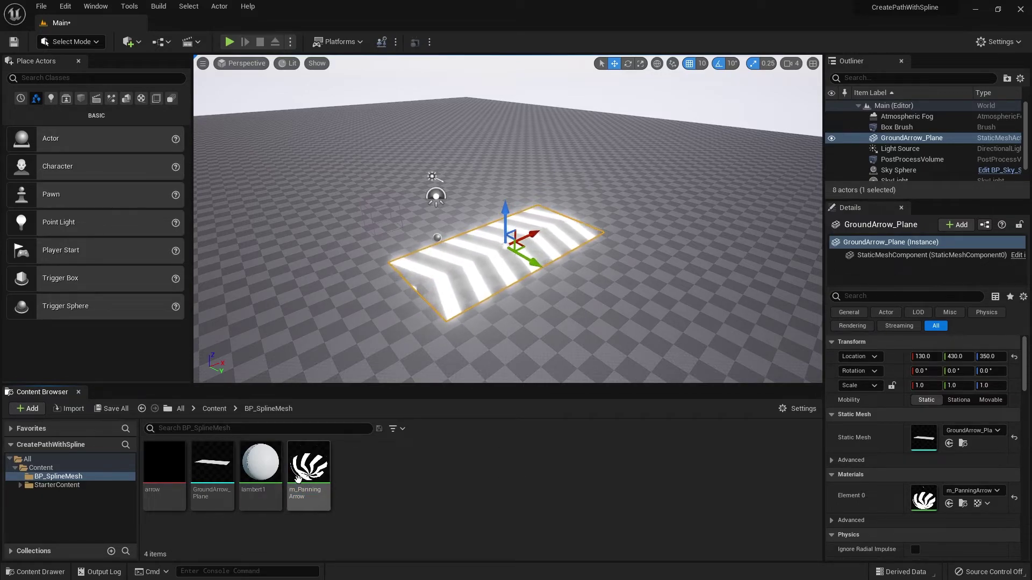
- Reconnect the second Multiply's output to Emissive Color in m_PanningArrow, then apply and save the material
double_click(314, 469)
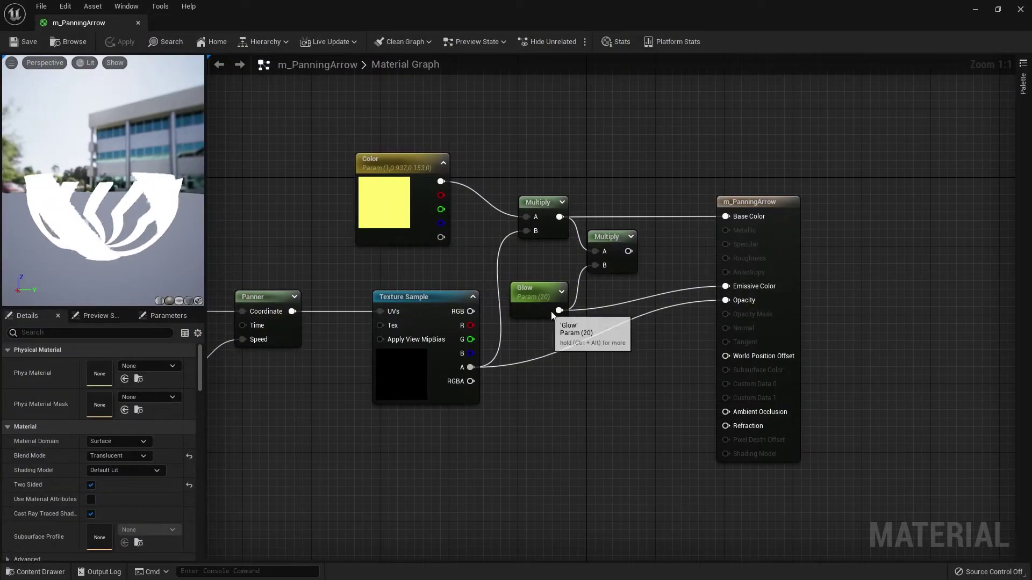
drag(630, 250, 663, 267)
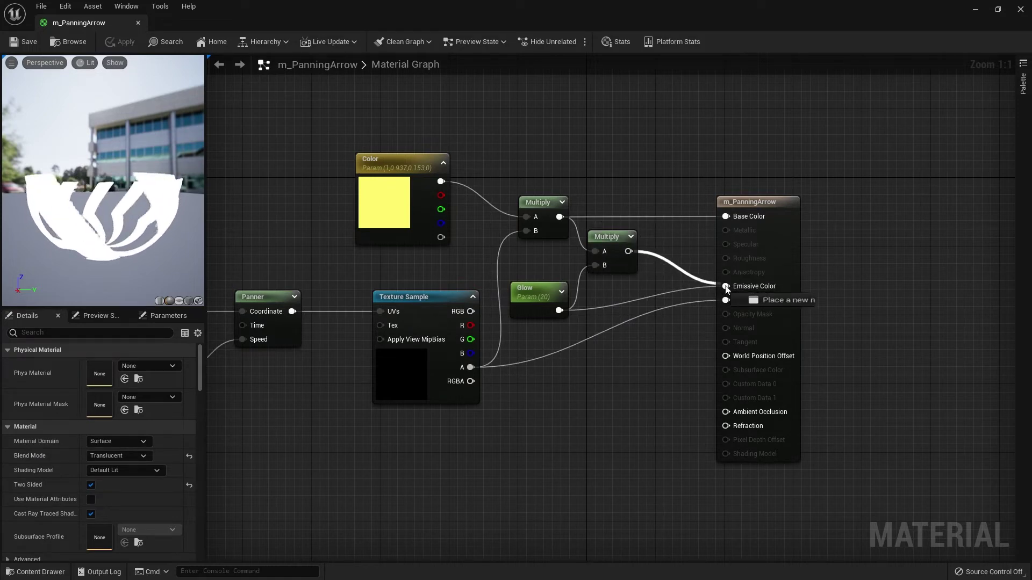
drag(726, 289, 726, 285)
click(120, 42)
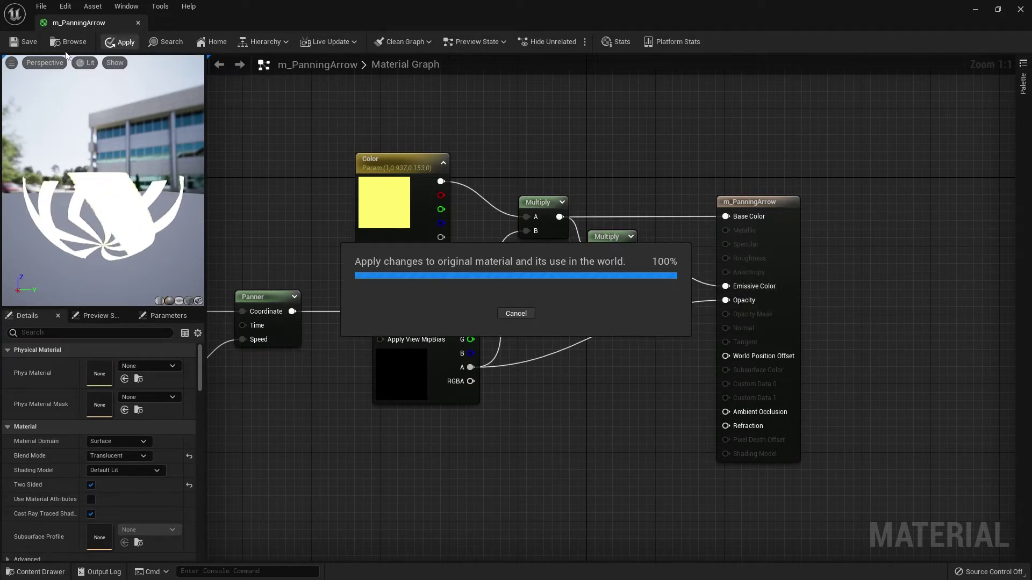
key(ctrl+s)
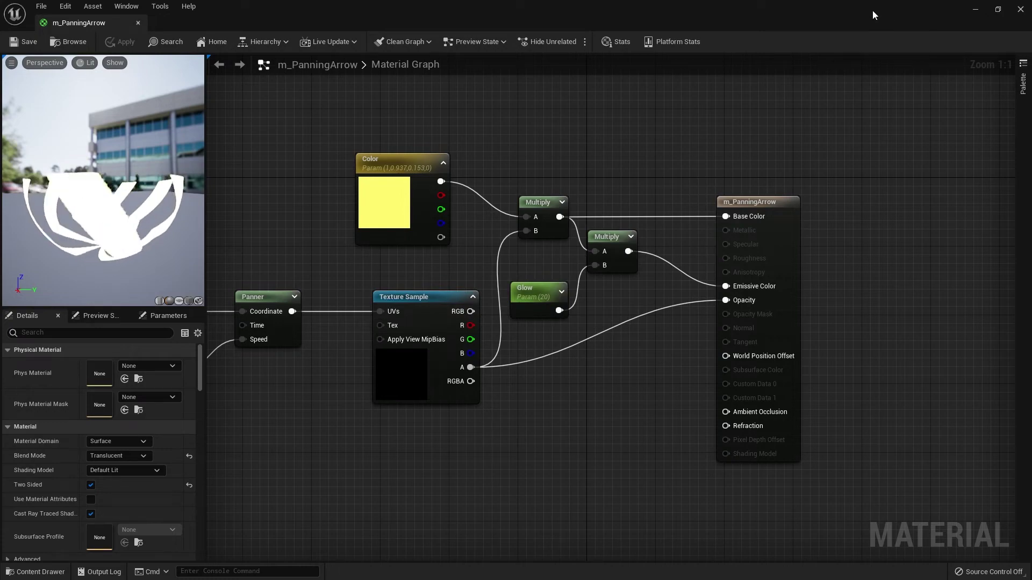
- Return to the level, select the existing PostProcessVolume, and look up "post" among the placeable actors before clearing the search
click(970, 15)
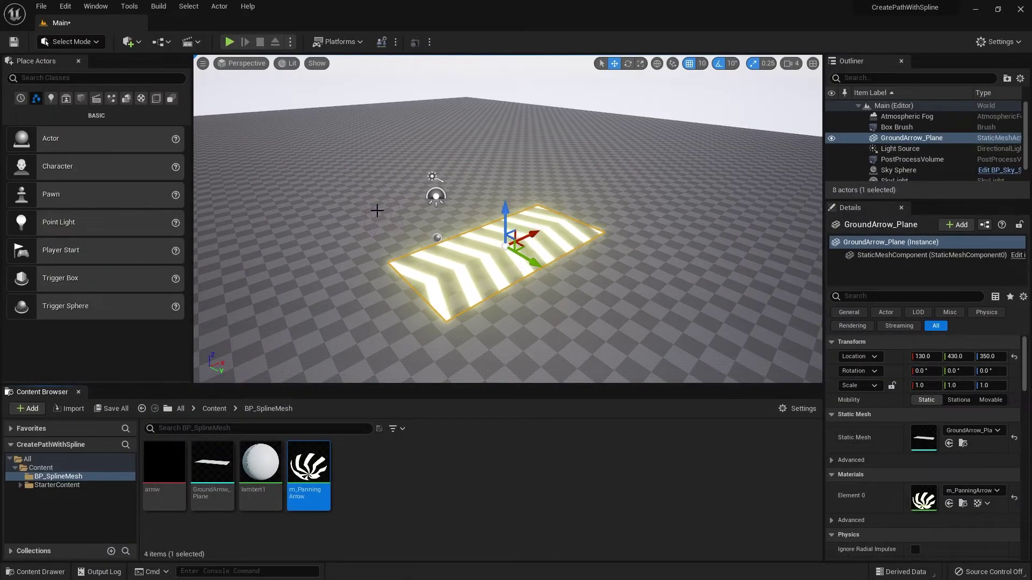
click(377, 211)
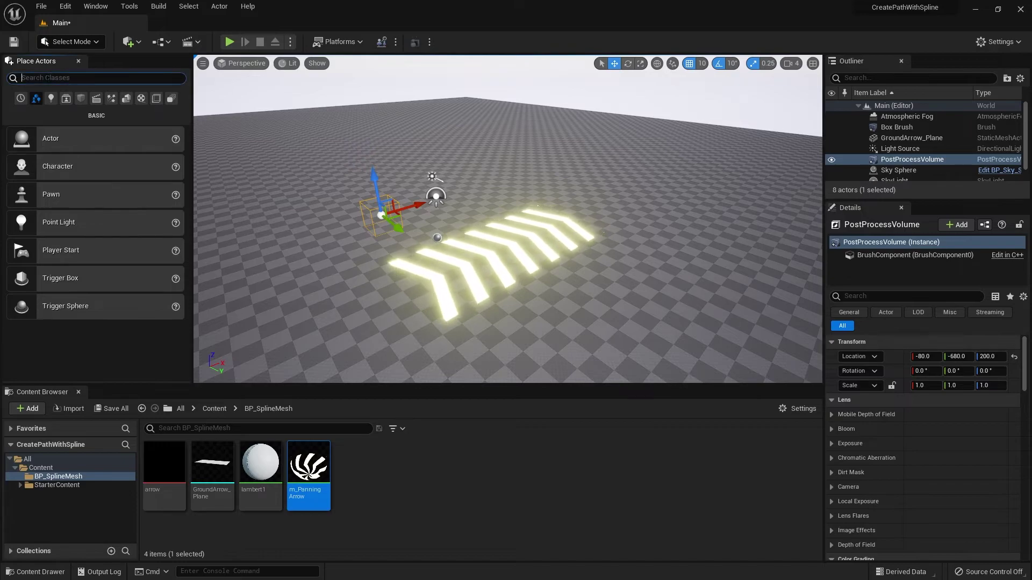
click(48, 75)
text(post)
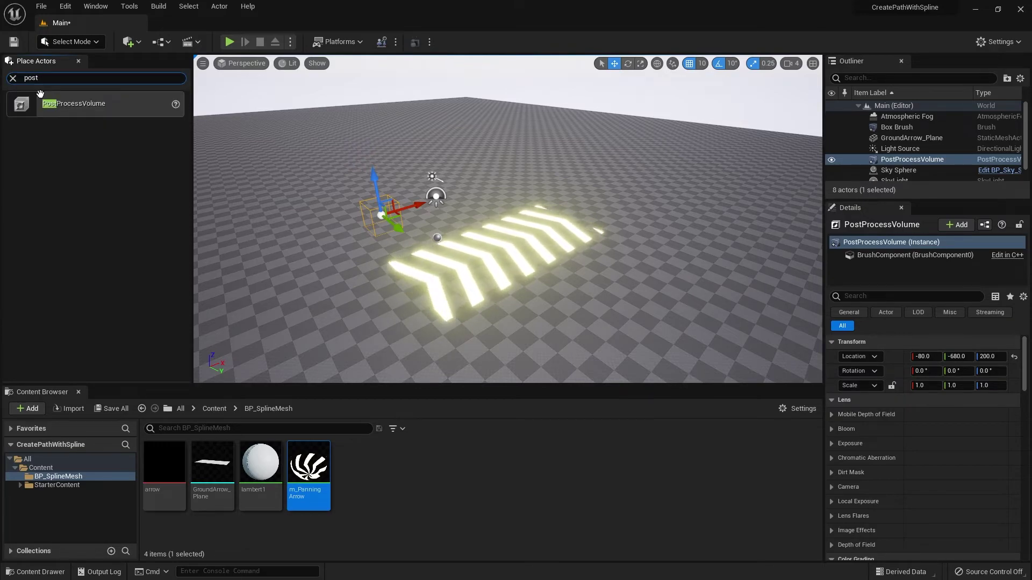
click(13, 78)
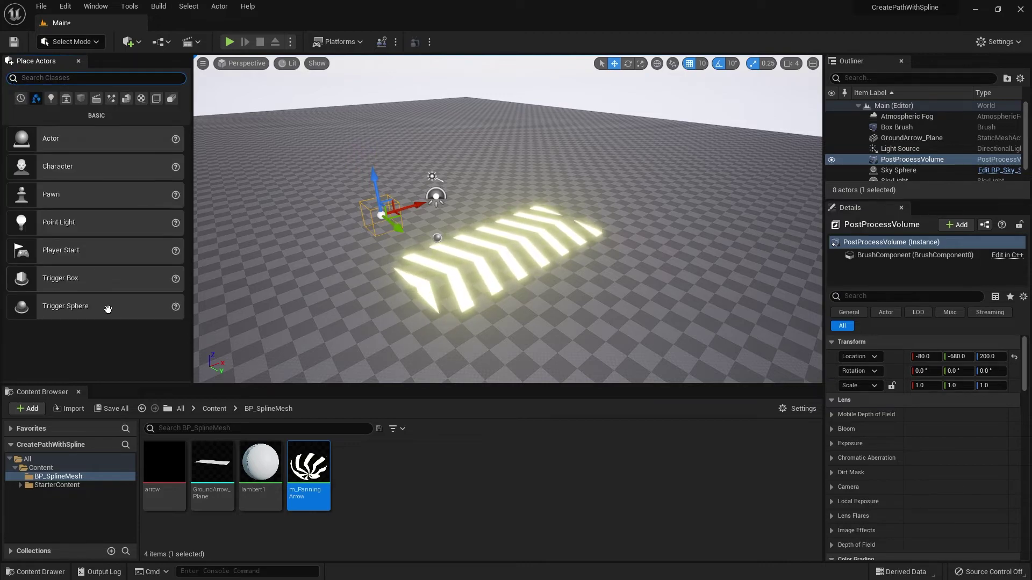
click(660, 466)
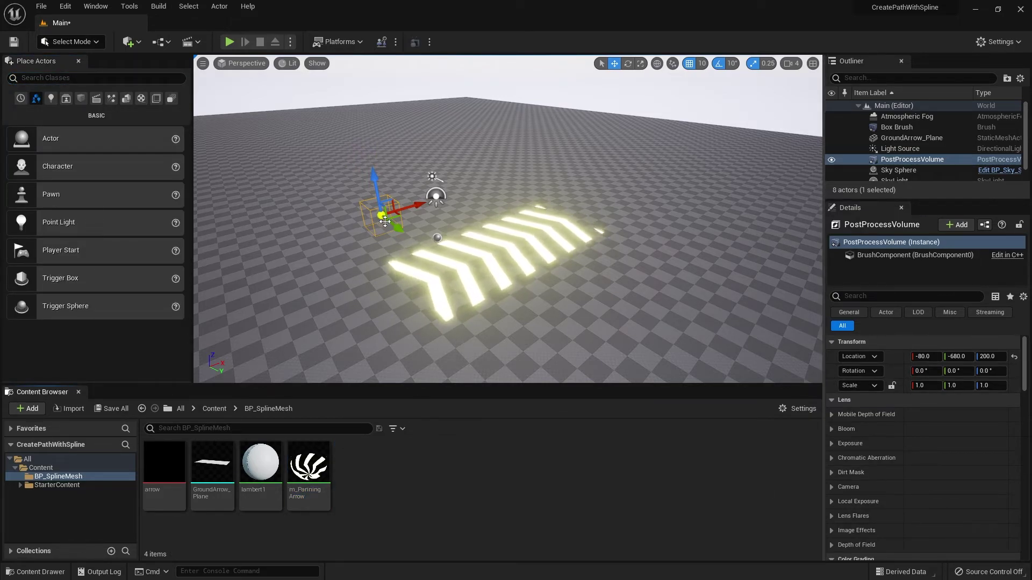
- Turn off Infinite Extent (Unbound) on the PostProcessVolume to compare the arrows' glow, and turn it back on
click(888, 247)
scroll(883, 412, down, 10)
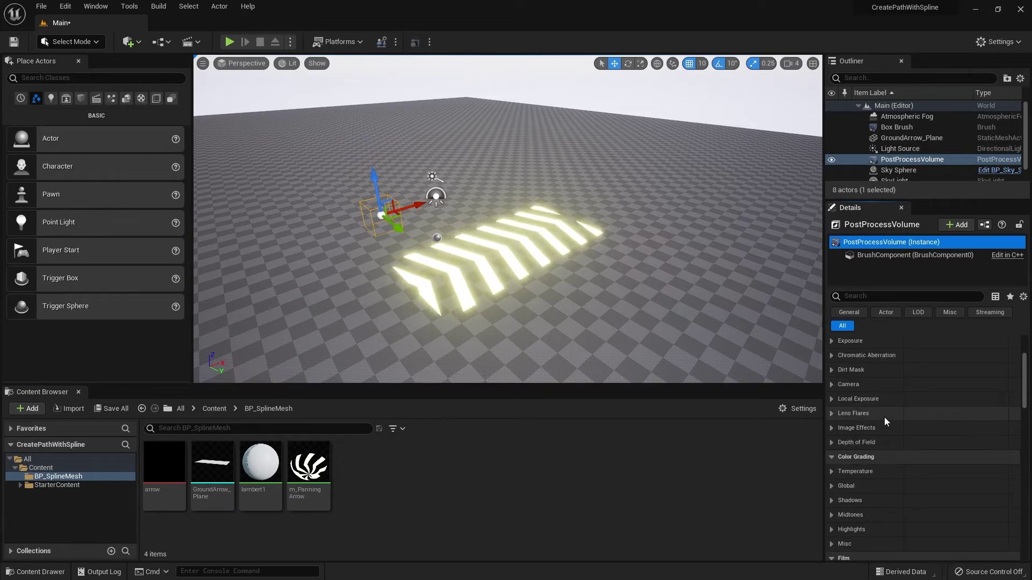
scroll(878, 422, up, 4)
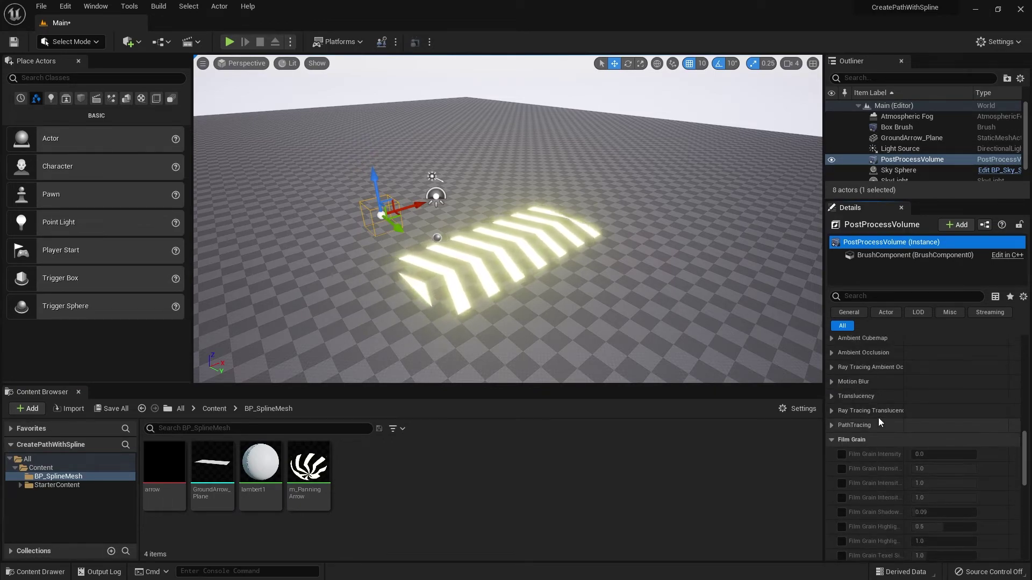
scroll(875, 416, down, 15)
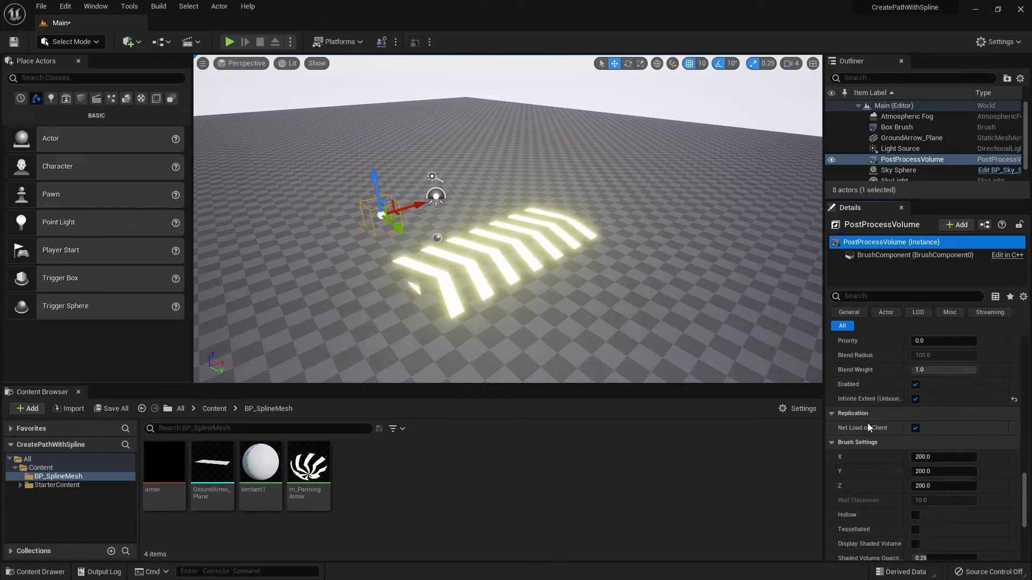
scroll(874, 448, up, 4)
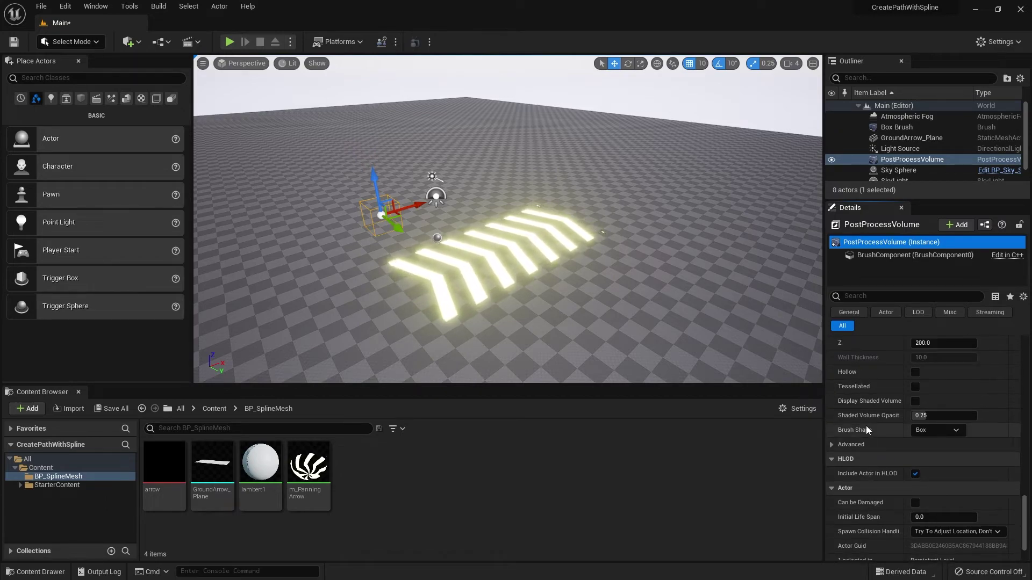
scroll(881, 451, up, 5)
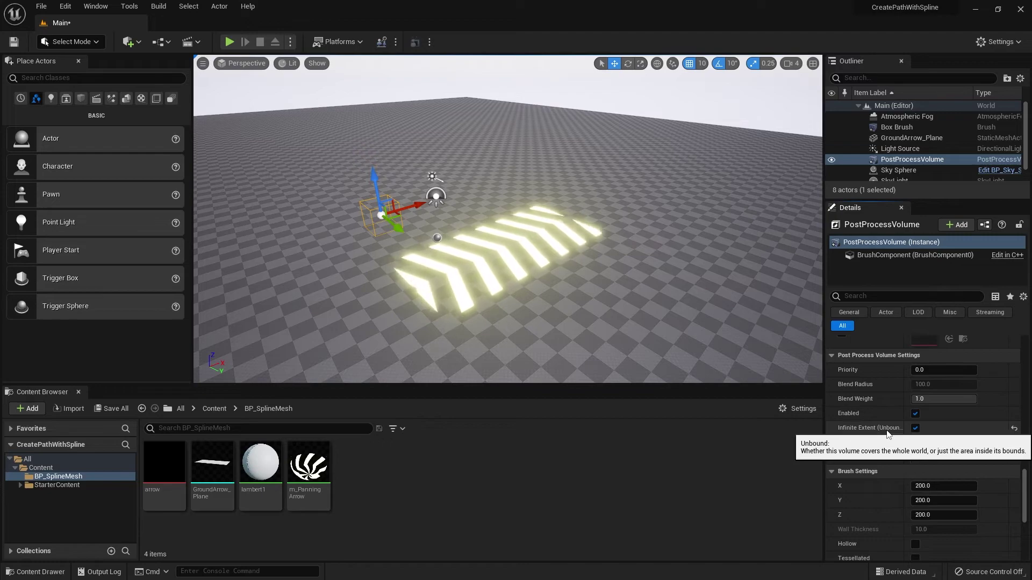
click(915, 428)
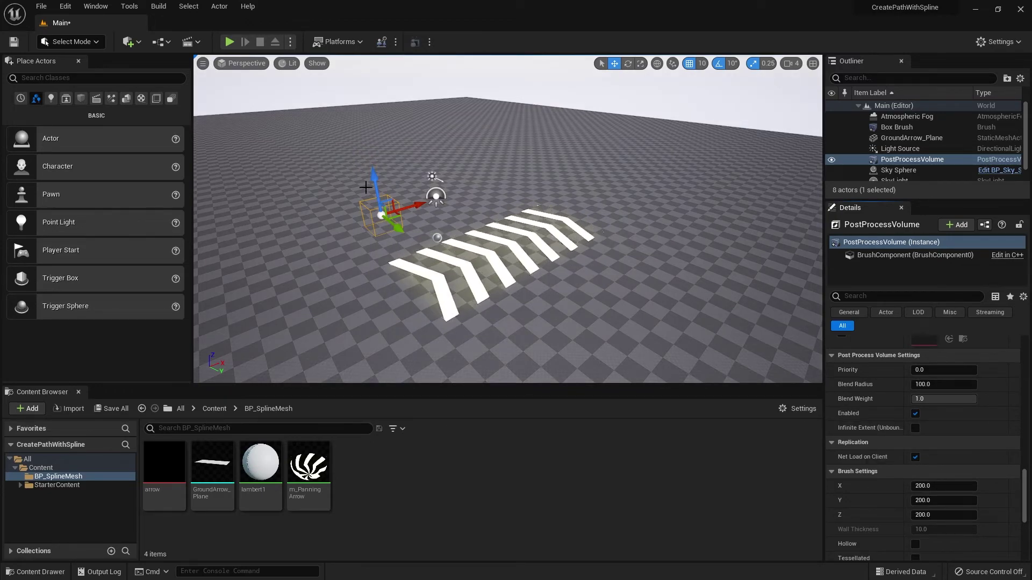
click(915, 428)
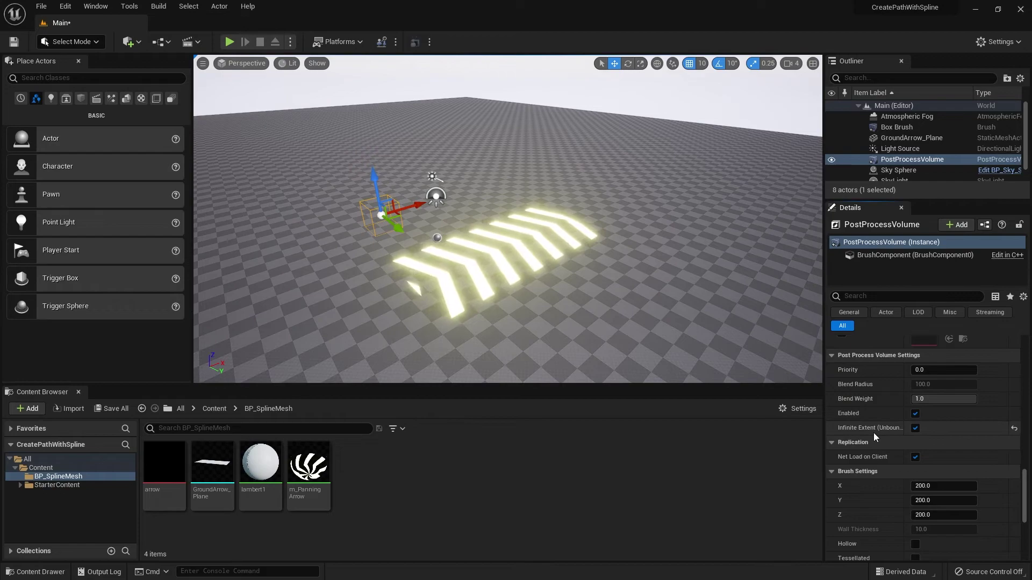
- Disable the PostProcessVolume's Bloom Method and Intensity overrides to compare the glow, and enable both again
scroll(873, 433, down, 15)
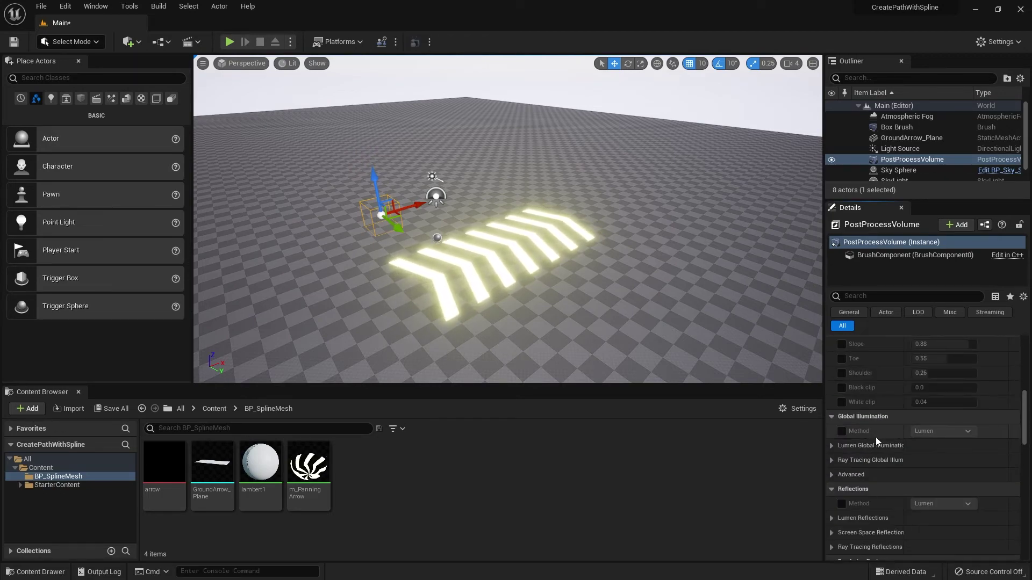
scroll(875, 437, up, 10)
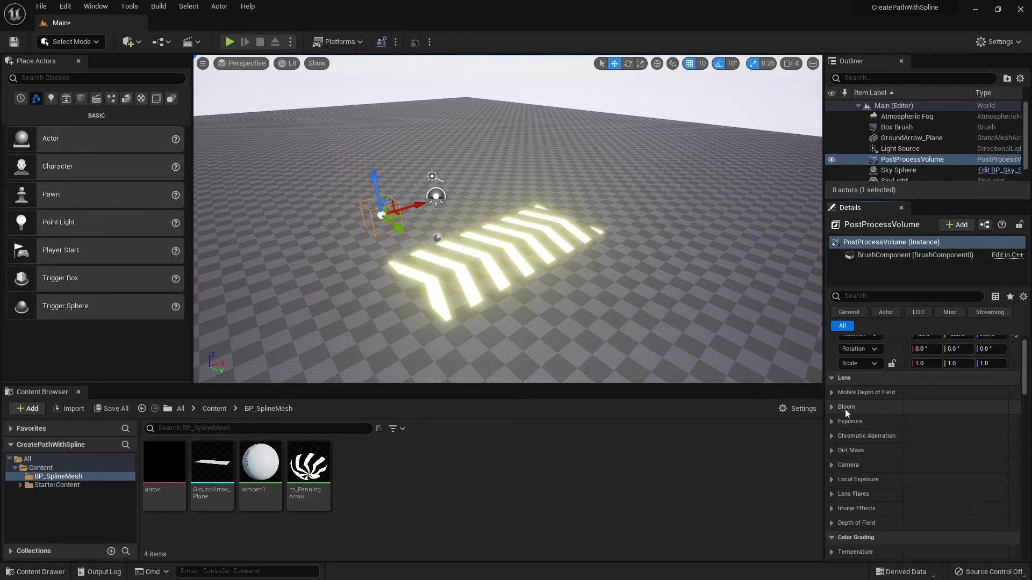
click(845, 408)
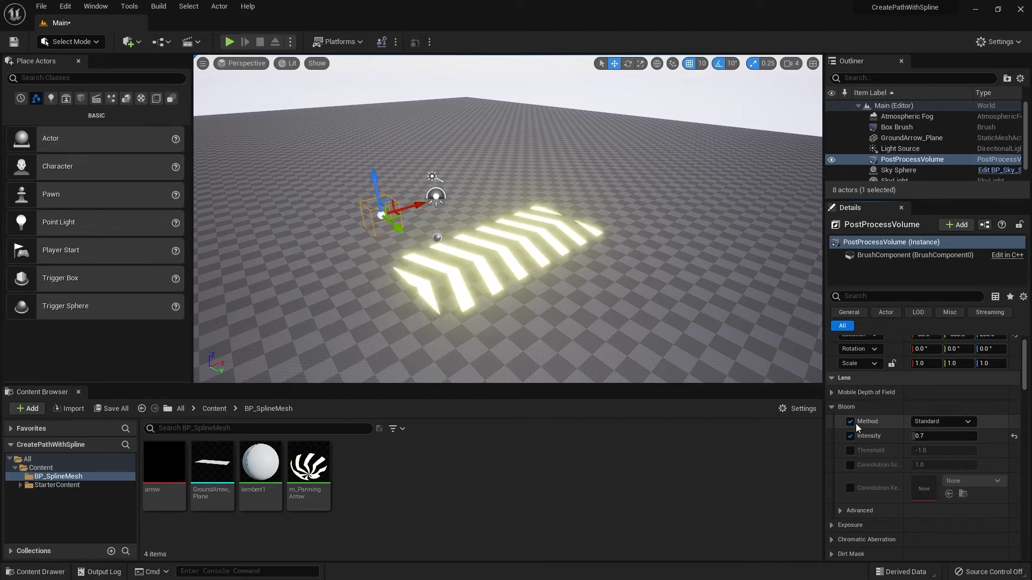
click(850, 436)
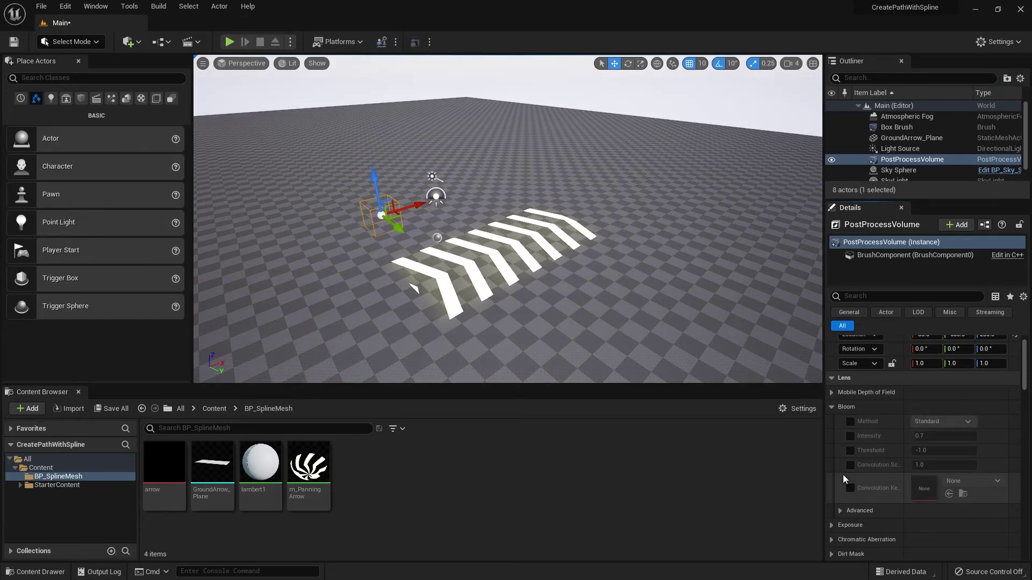
click(850, 436)
- Try raising the Bloom Intensity to about 3.456, and set it back to 0.7
mouse_move(933, 432)
mouse_down()
mouse_move(971, 436)
mouse_move(922, 437)
mouse_move(922, 446)
mouse_up()
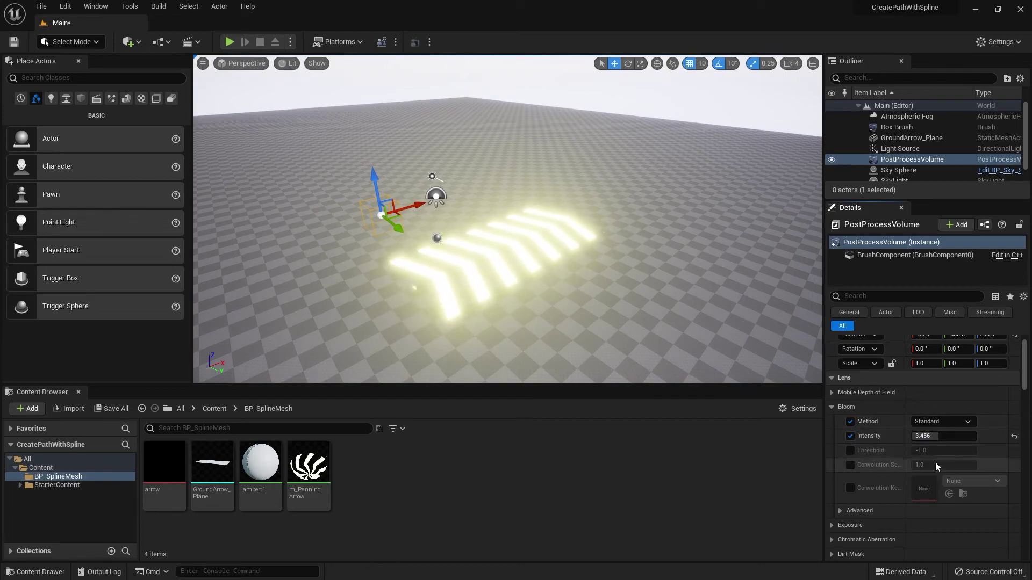
click(936, 436)
text(0.7)
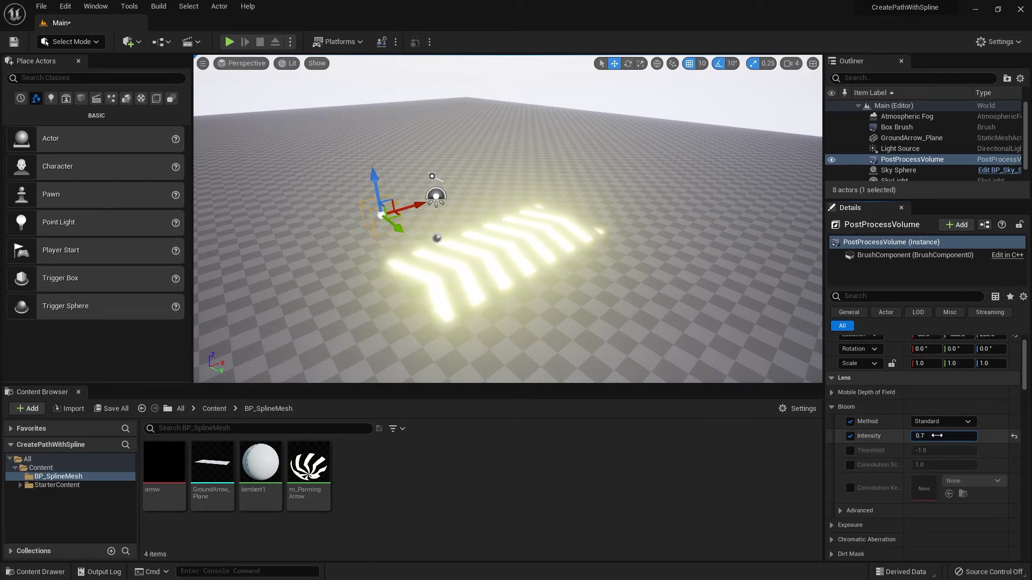
key(Return)
- Try a Lens Flares Intensity of 1.0 on the PostProcessVolume, inspect the effect around the arrows, and set it back to 0
scroll(881, 431, down, 5)
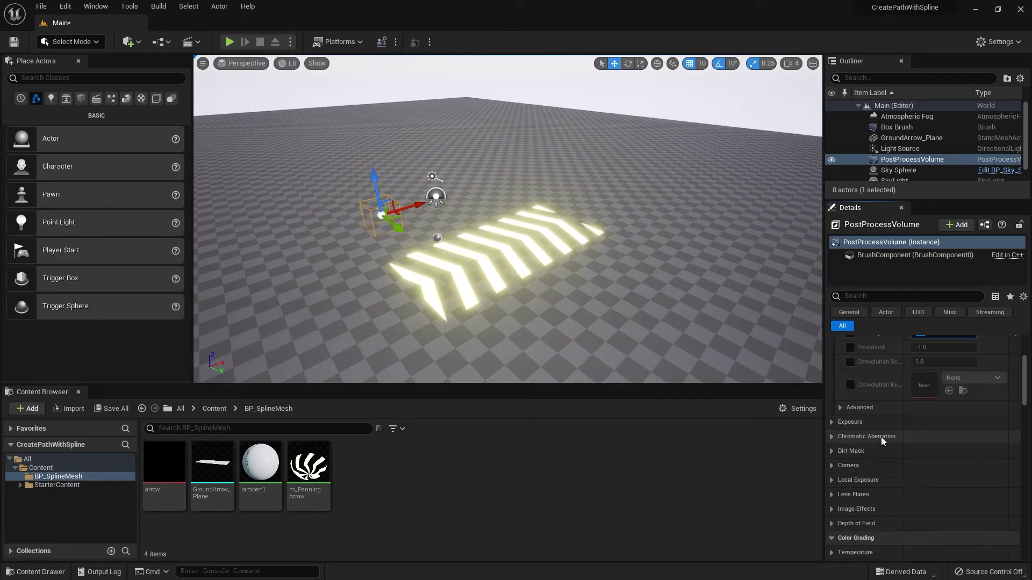
click(836, 460)
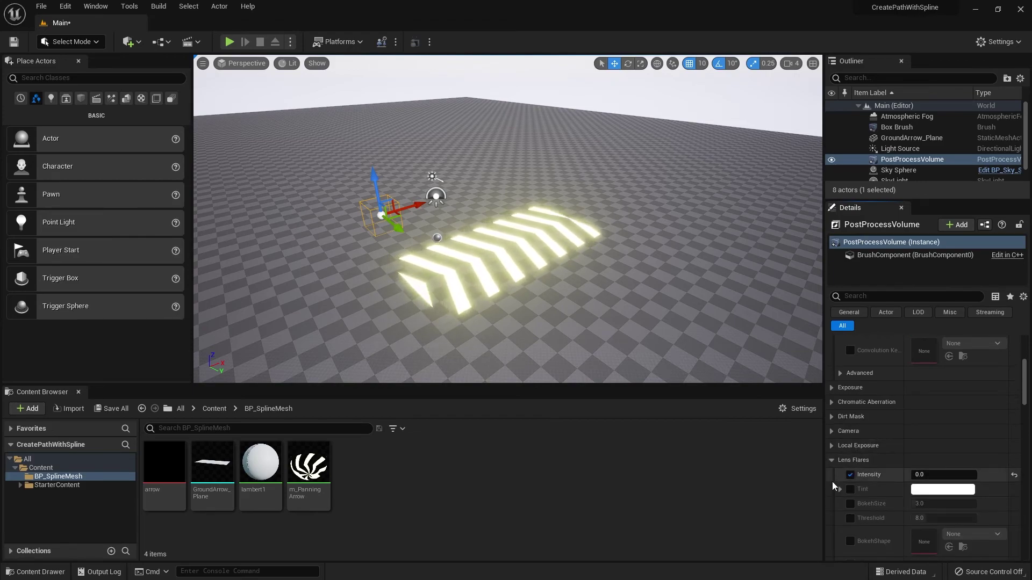
scroll(832, 481, down, 1)
click(850, 441)
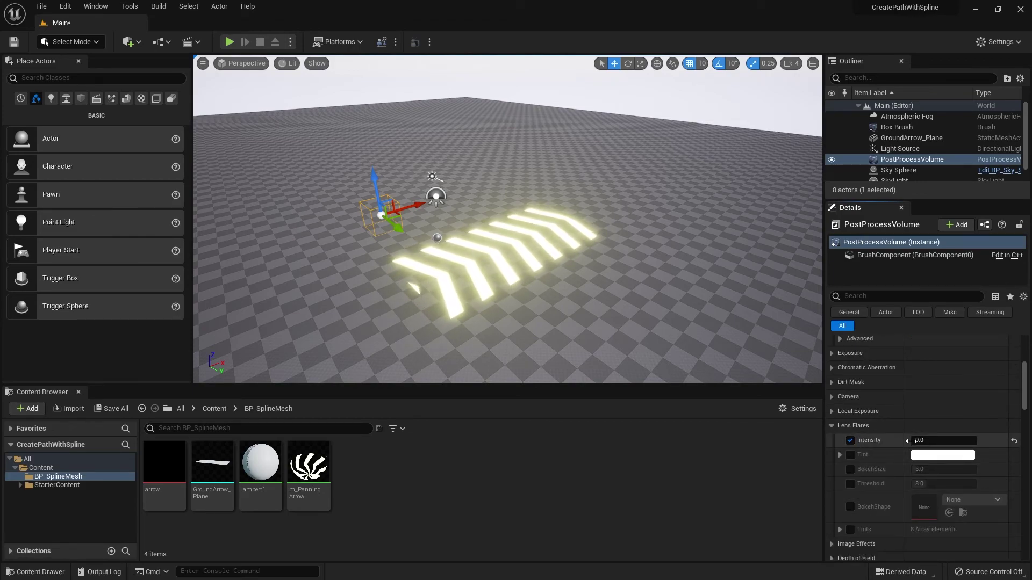
key(Return)
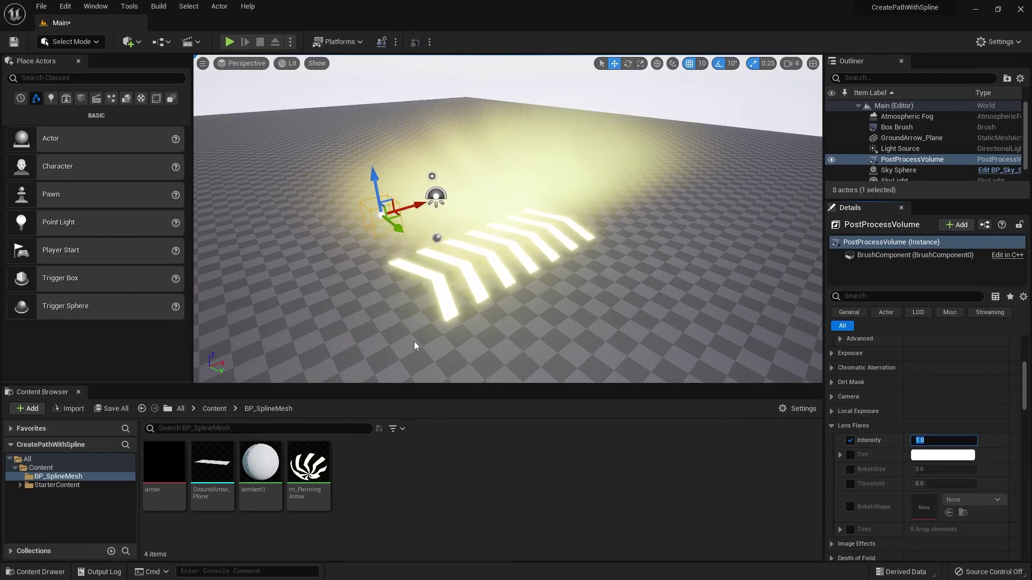
right_drag(416, 345, 427, 327)
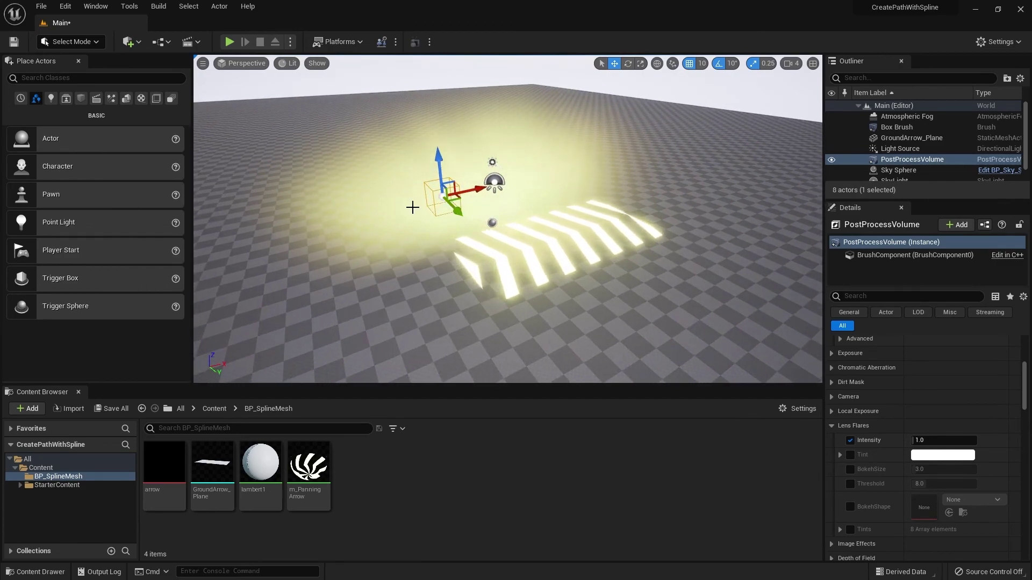
click(932, 440)
text(0)
key(Return)
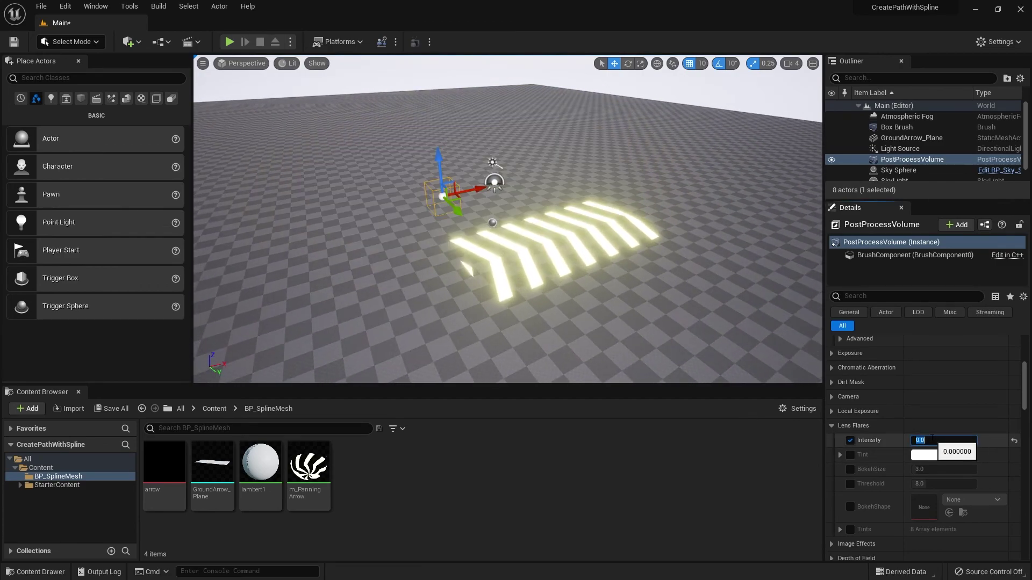
mouse_move(566, 294)
right_down()
mouse_move(594, 311)
mouse_move(586, 320)
mouse_move(566, 294)
right_up()
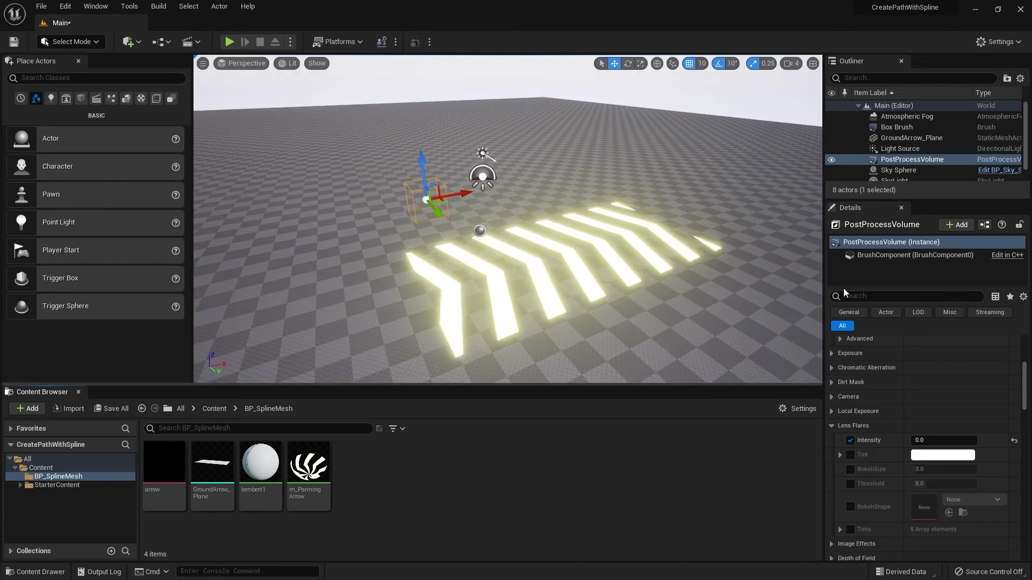